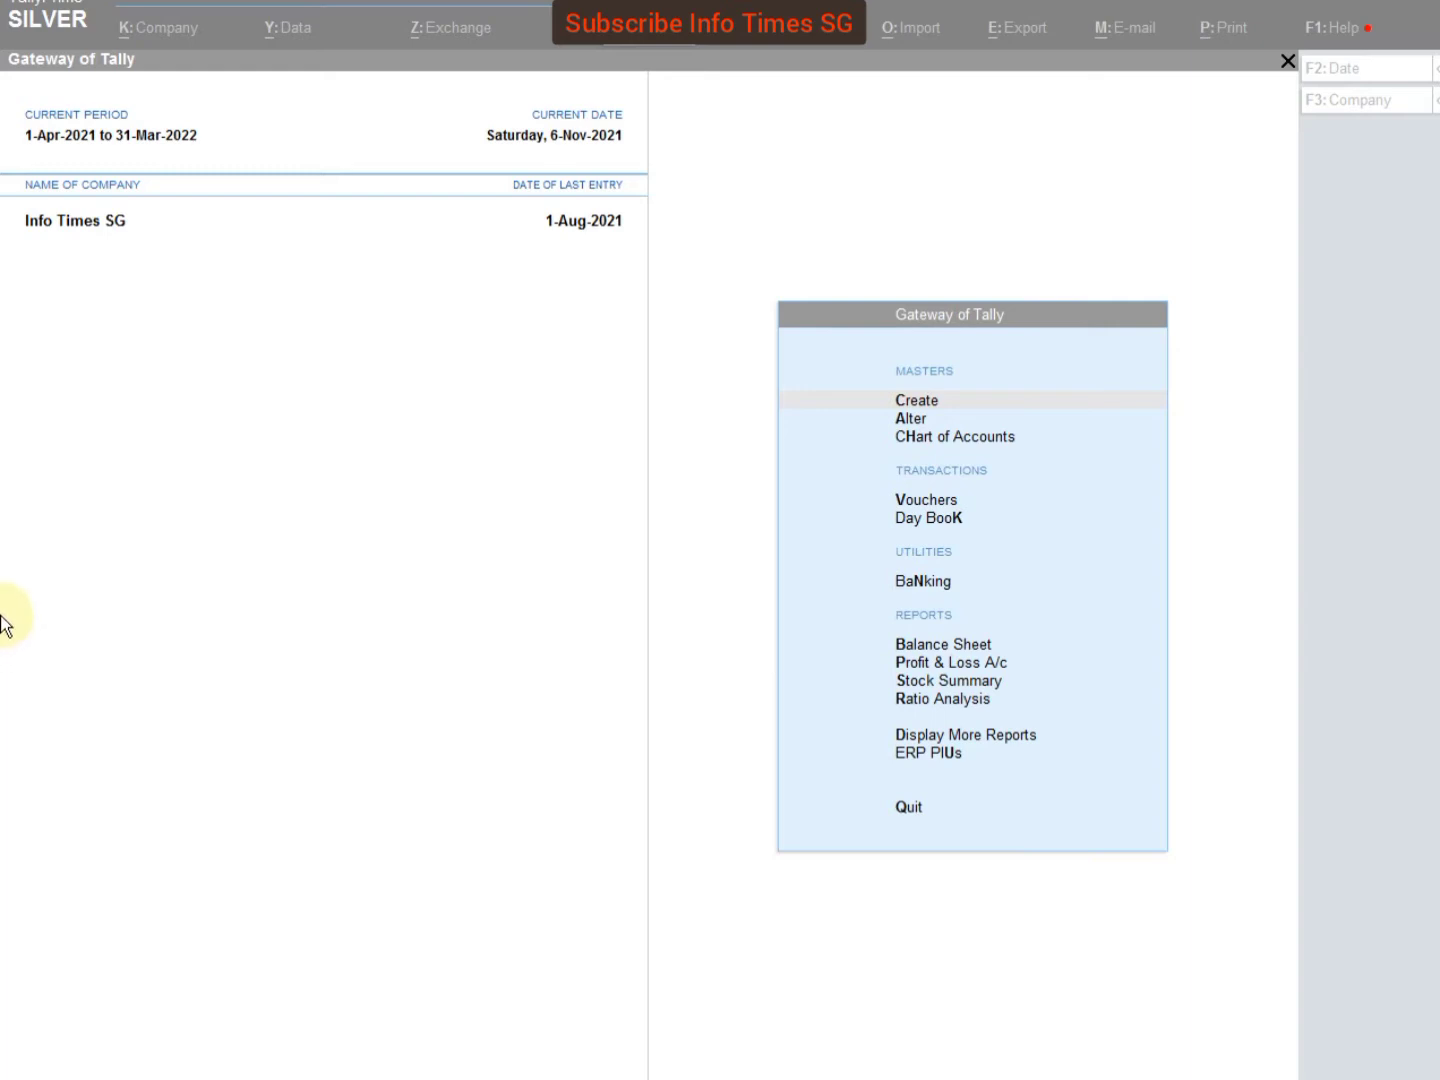
- Start a new journal voucher, leaving its reference number and date blank
left_click(574, 543)
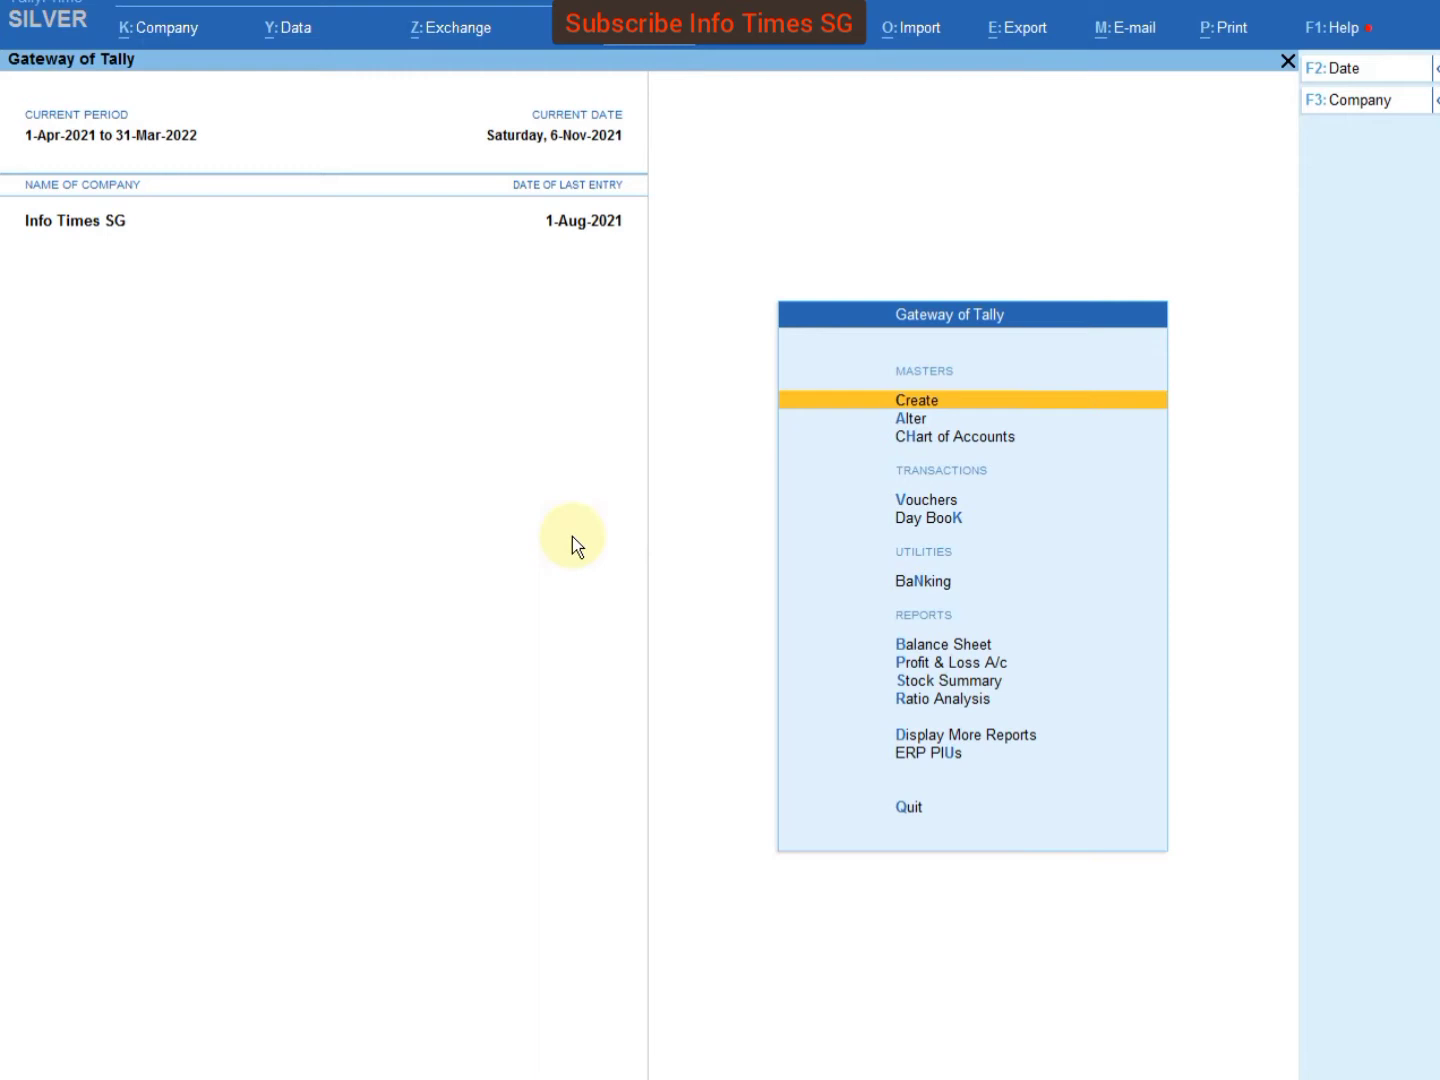
key("v")
key("F9")
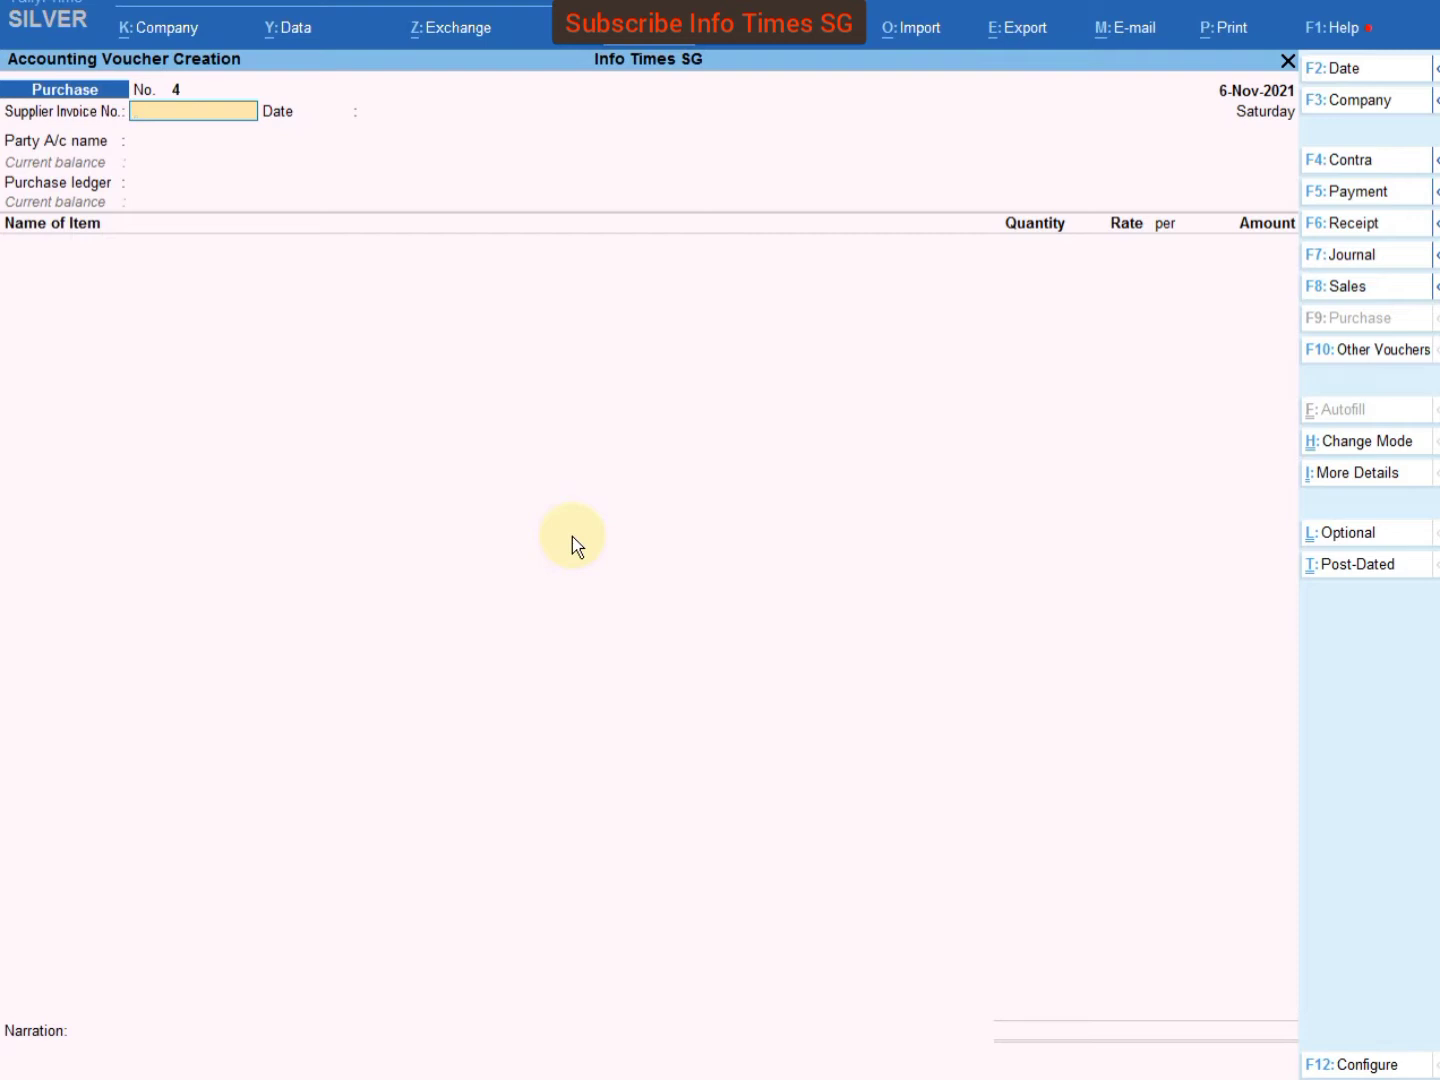
key("F7")
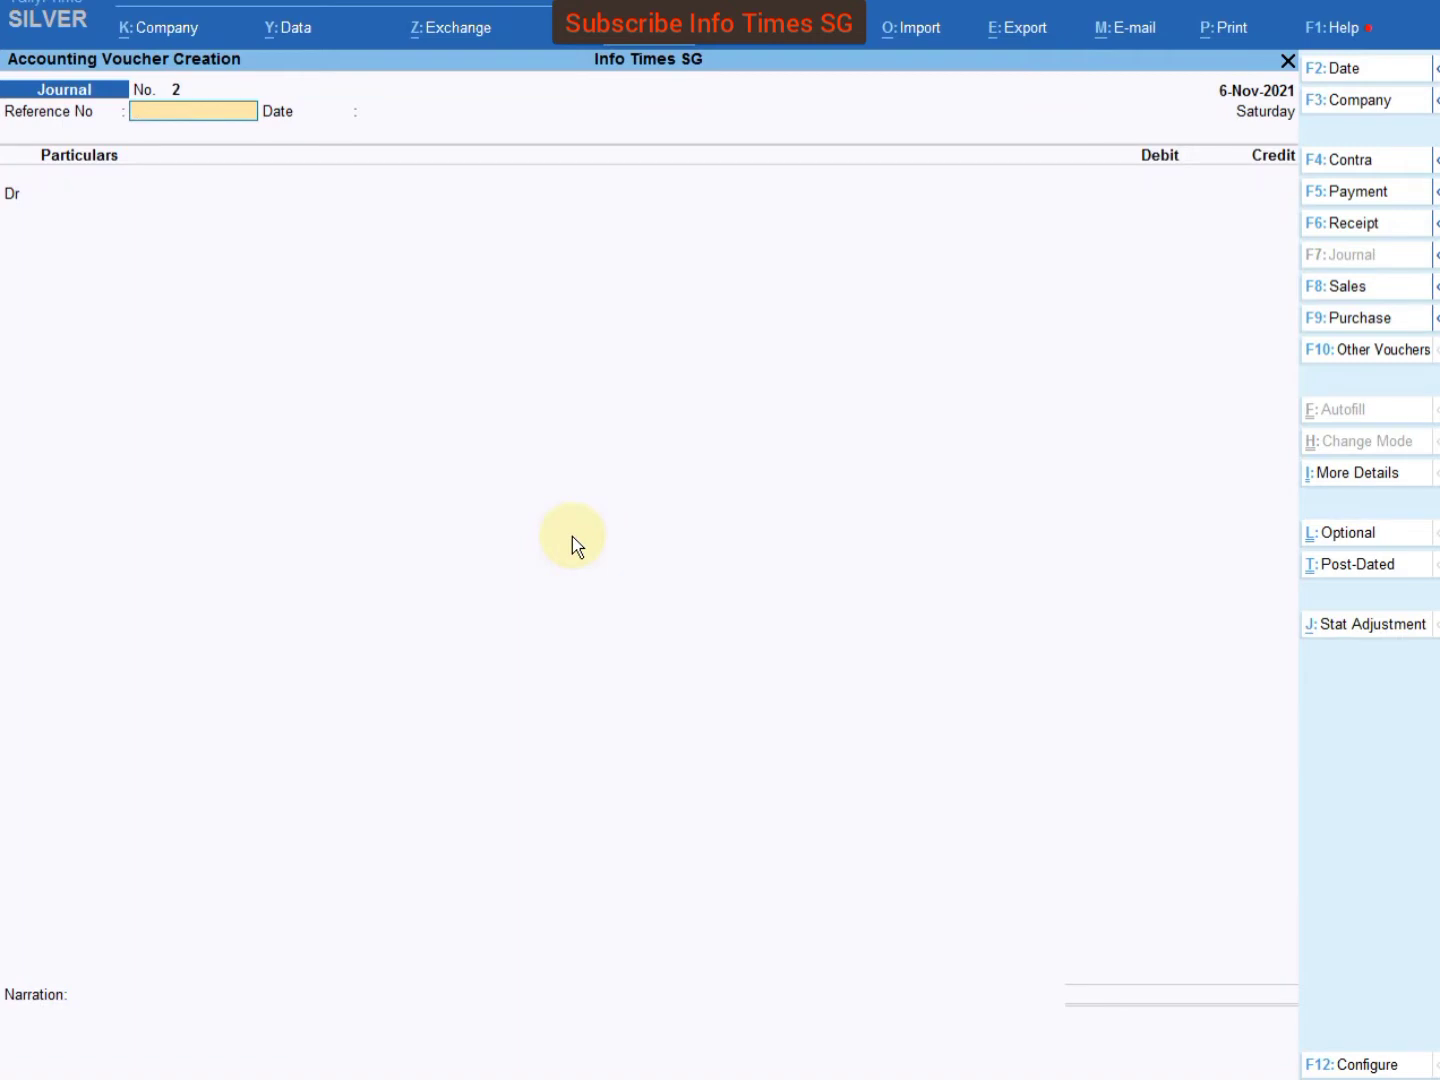
key("Return")
key("Return")
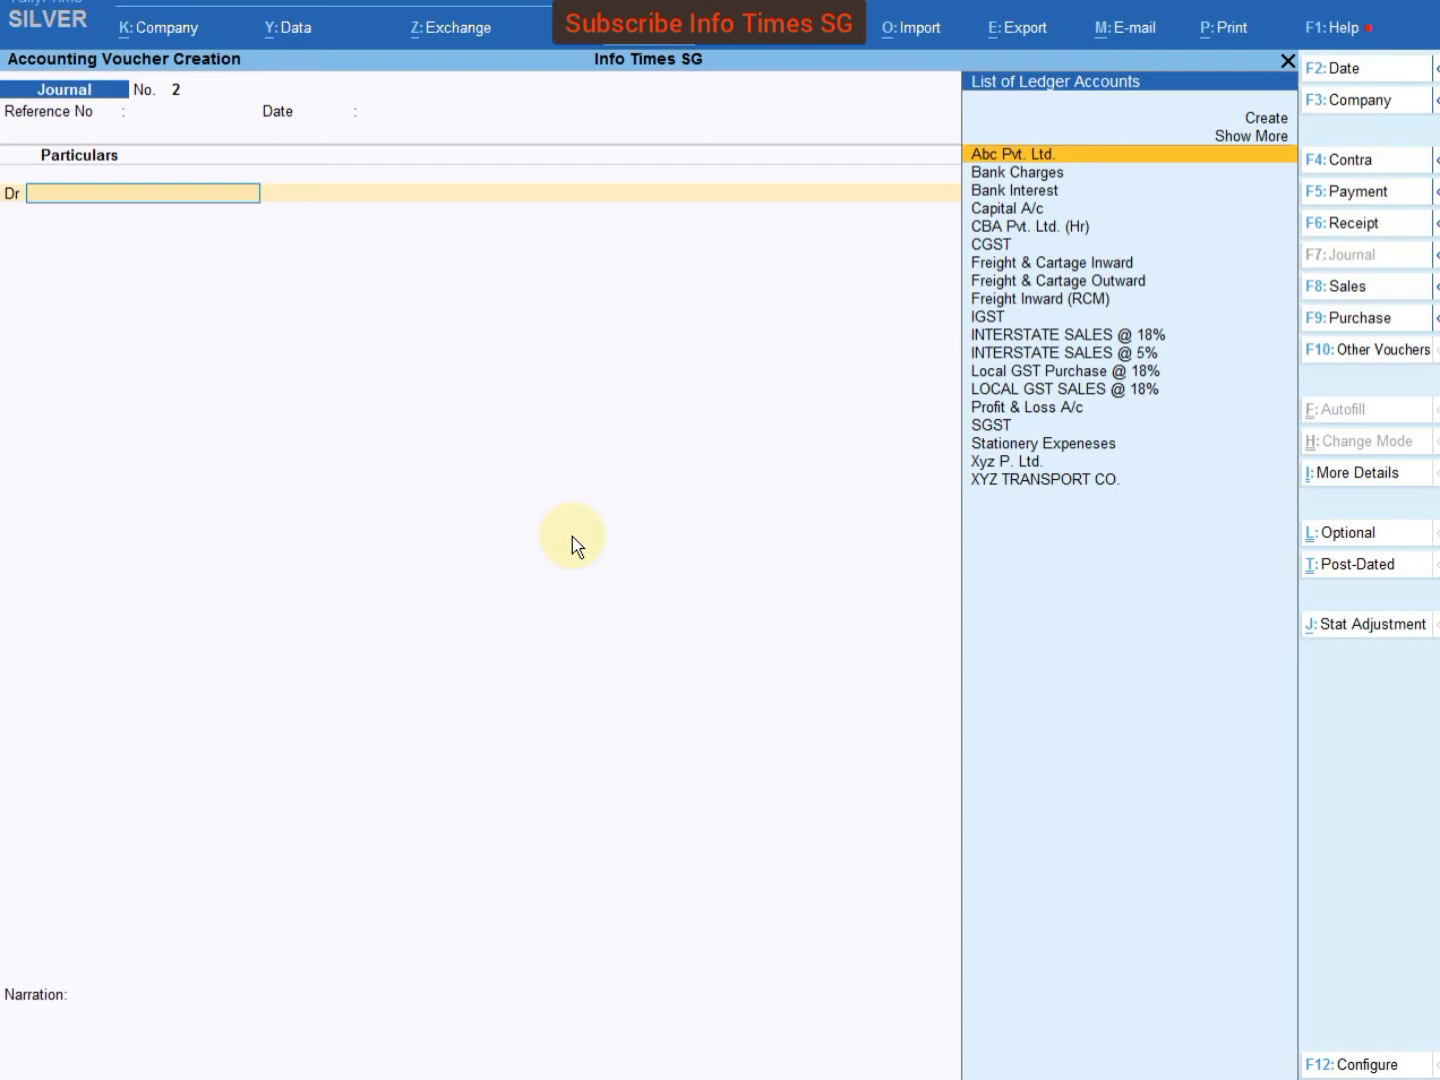
- Create a new ledger named Office Computer under the Fixed Assets group for the first debit line
key("ctrl")
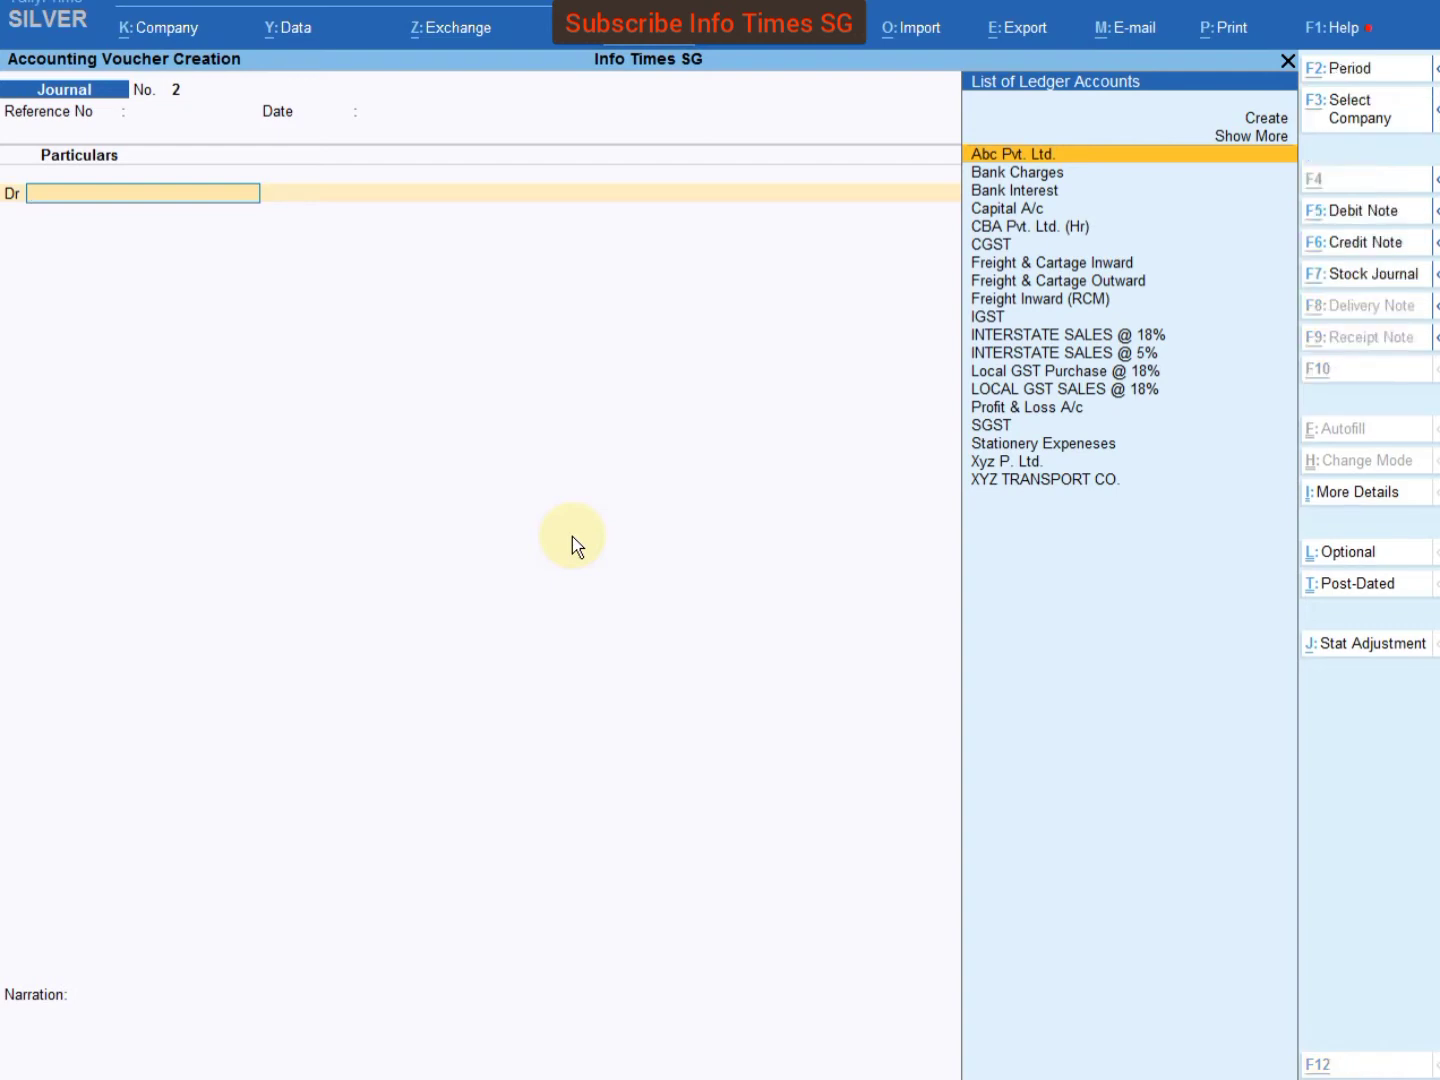
key("alt+c")
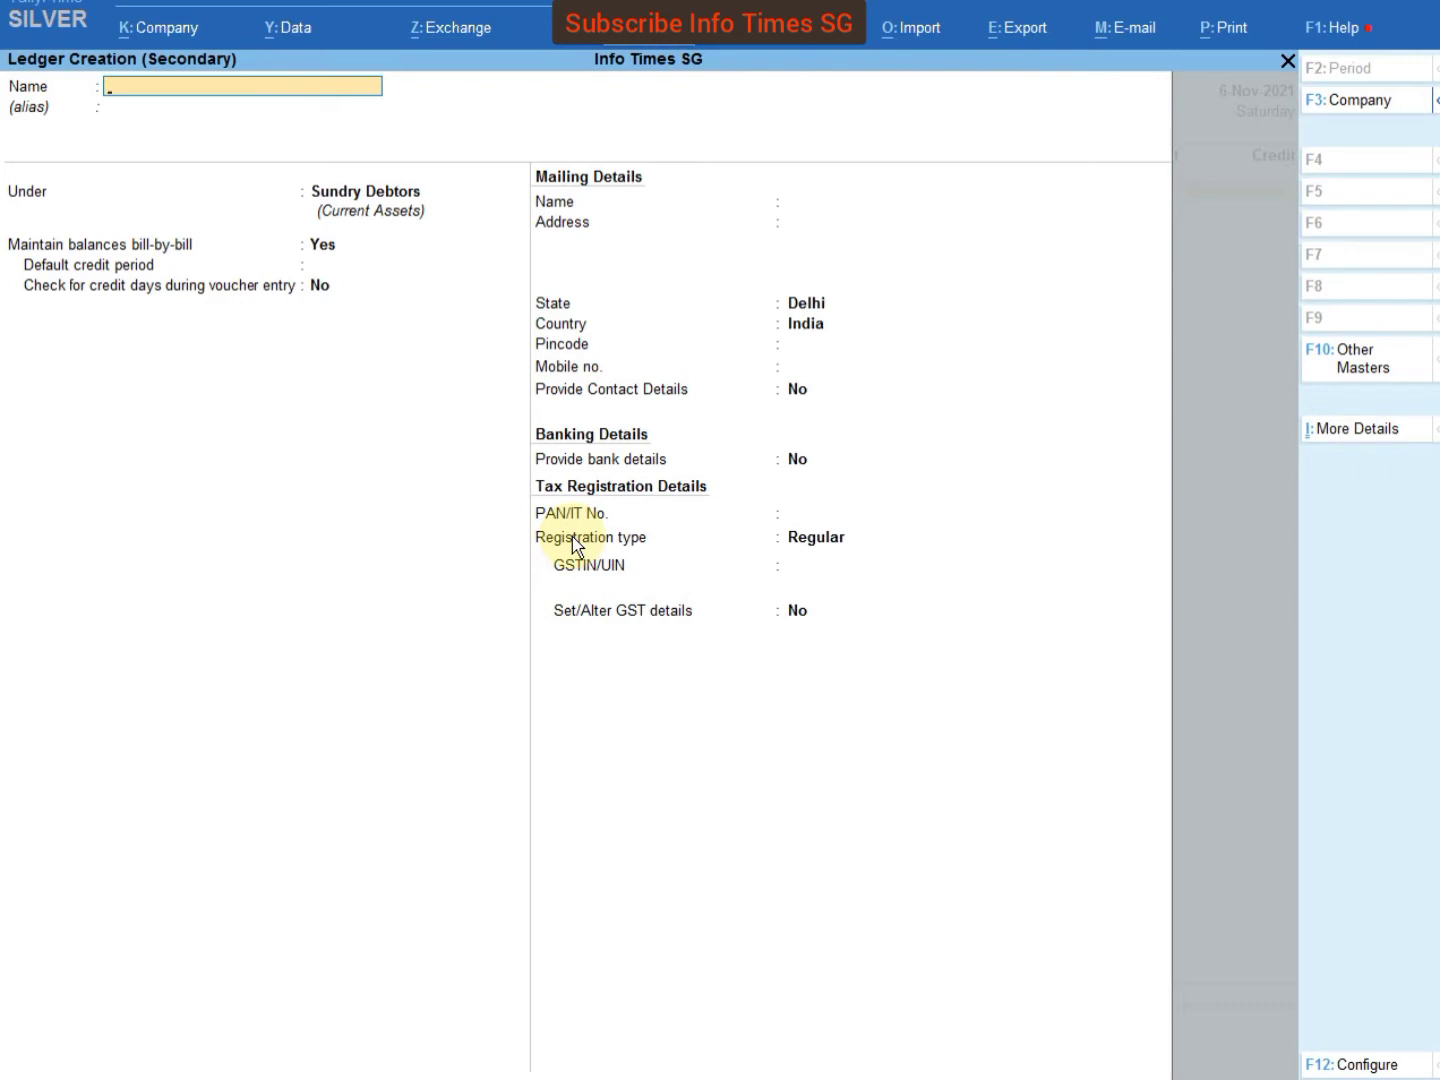
type("Office Computer")
key("Return")
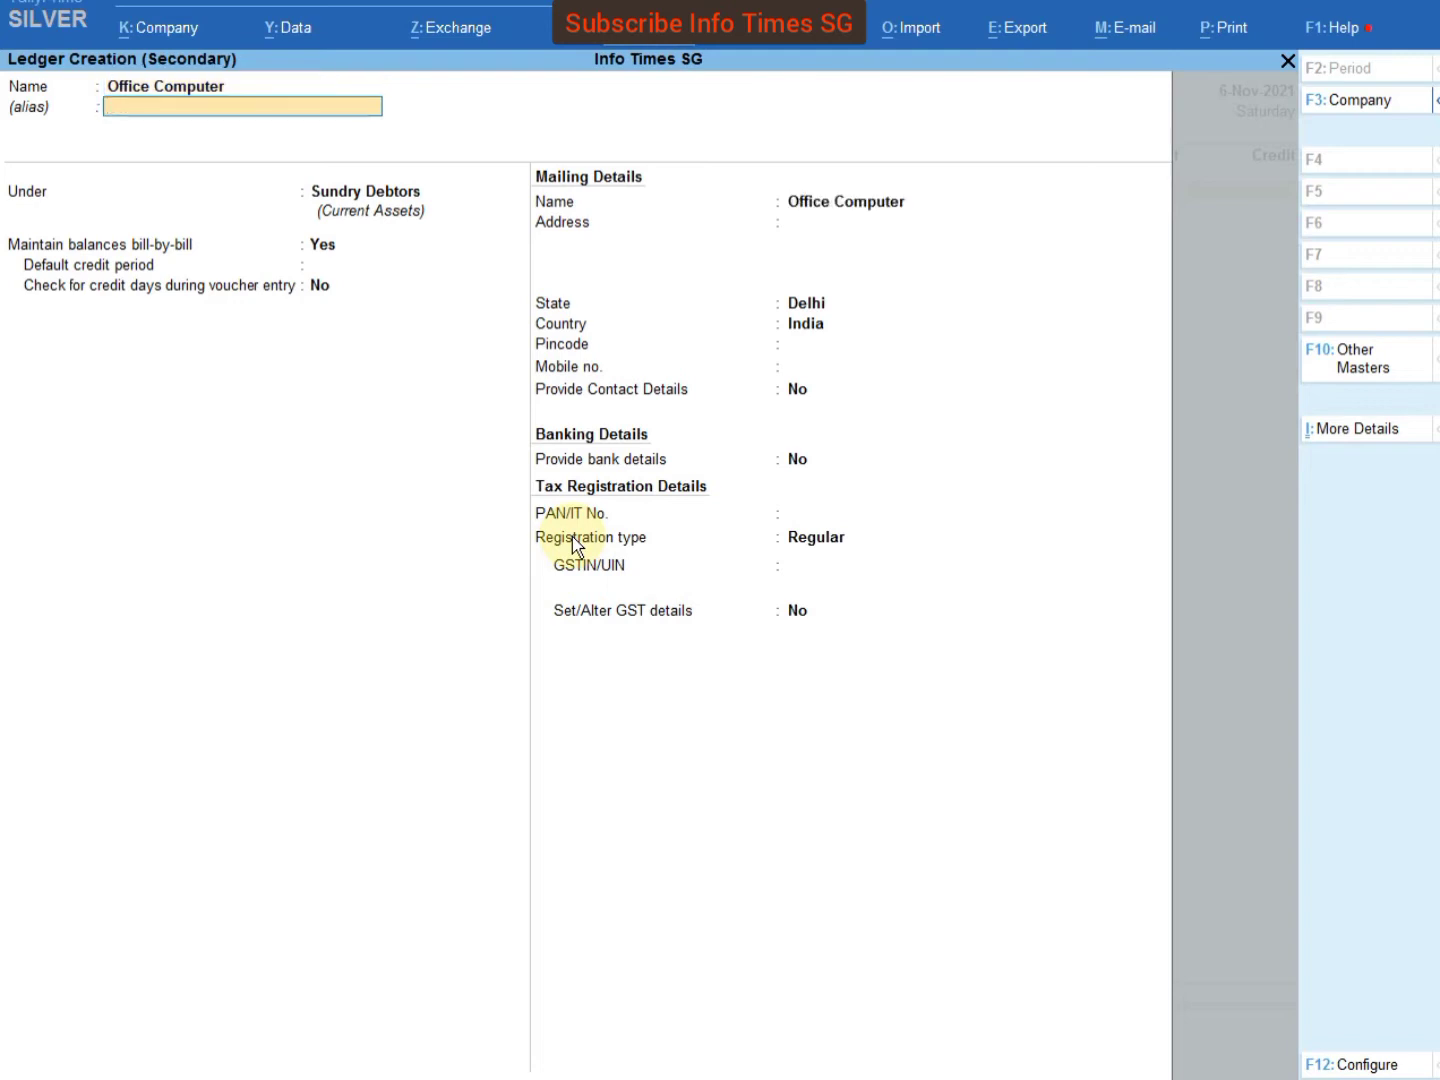
key("Return")
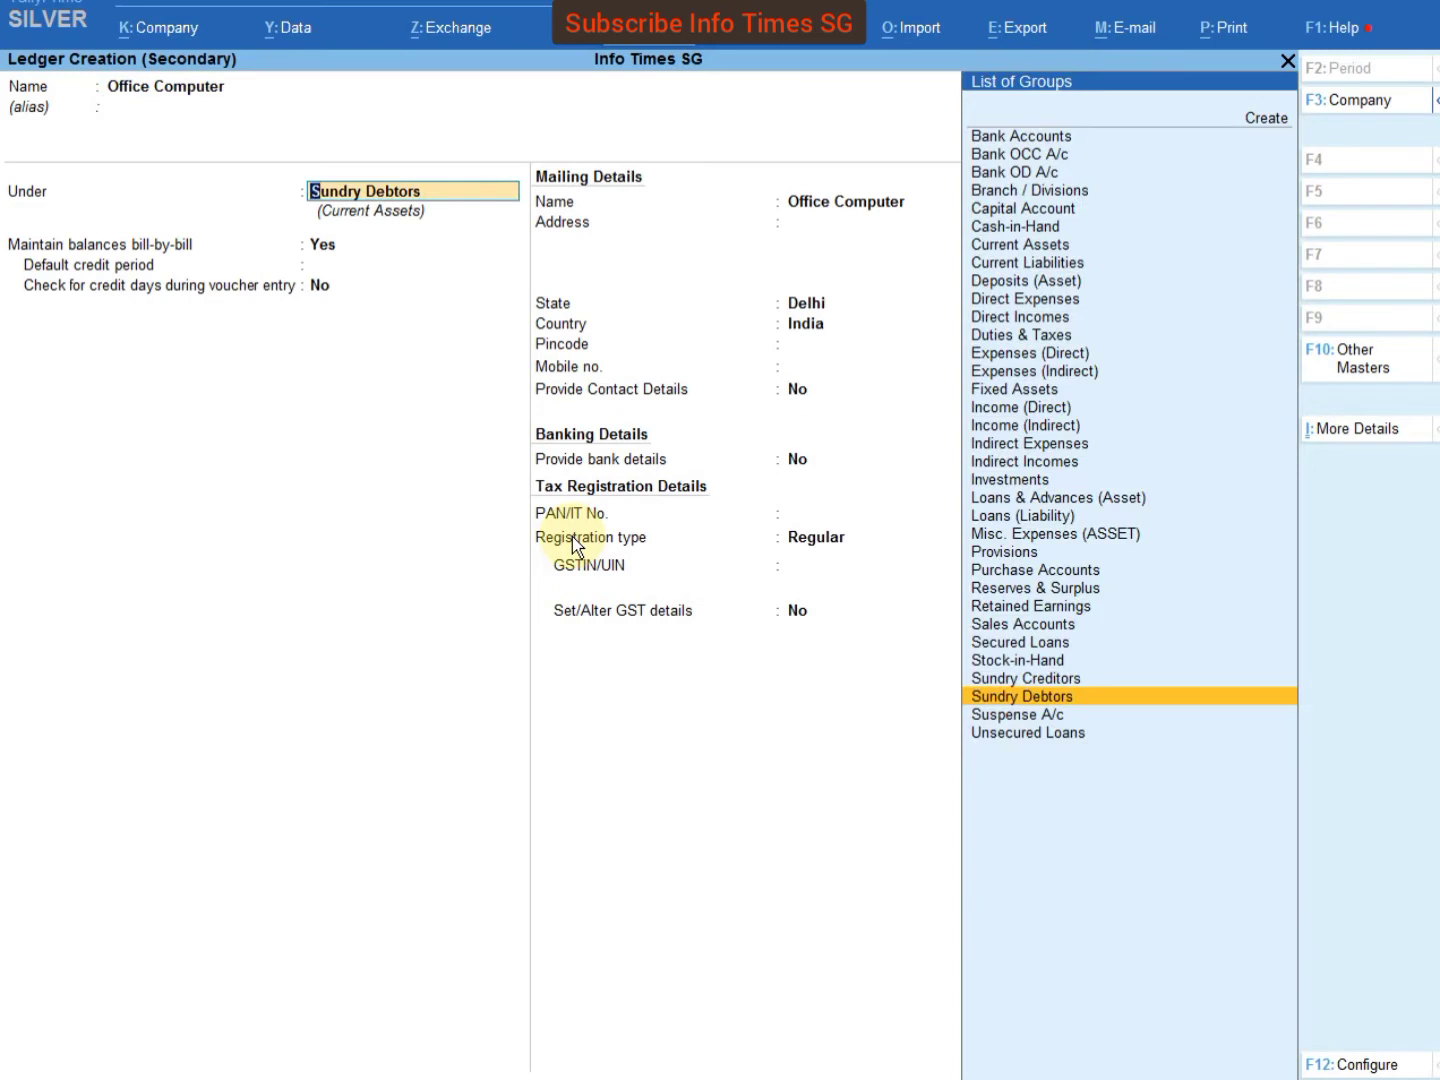
type("Fi")
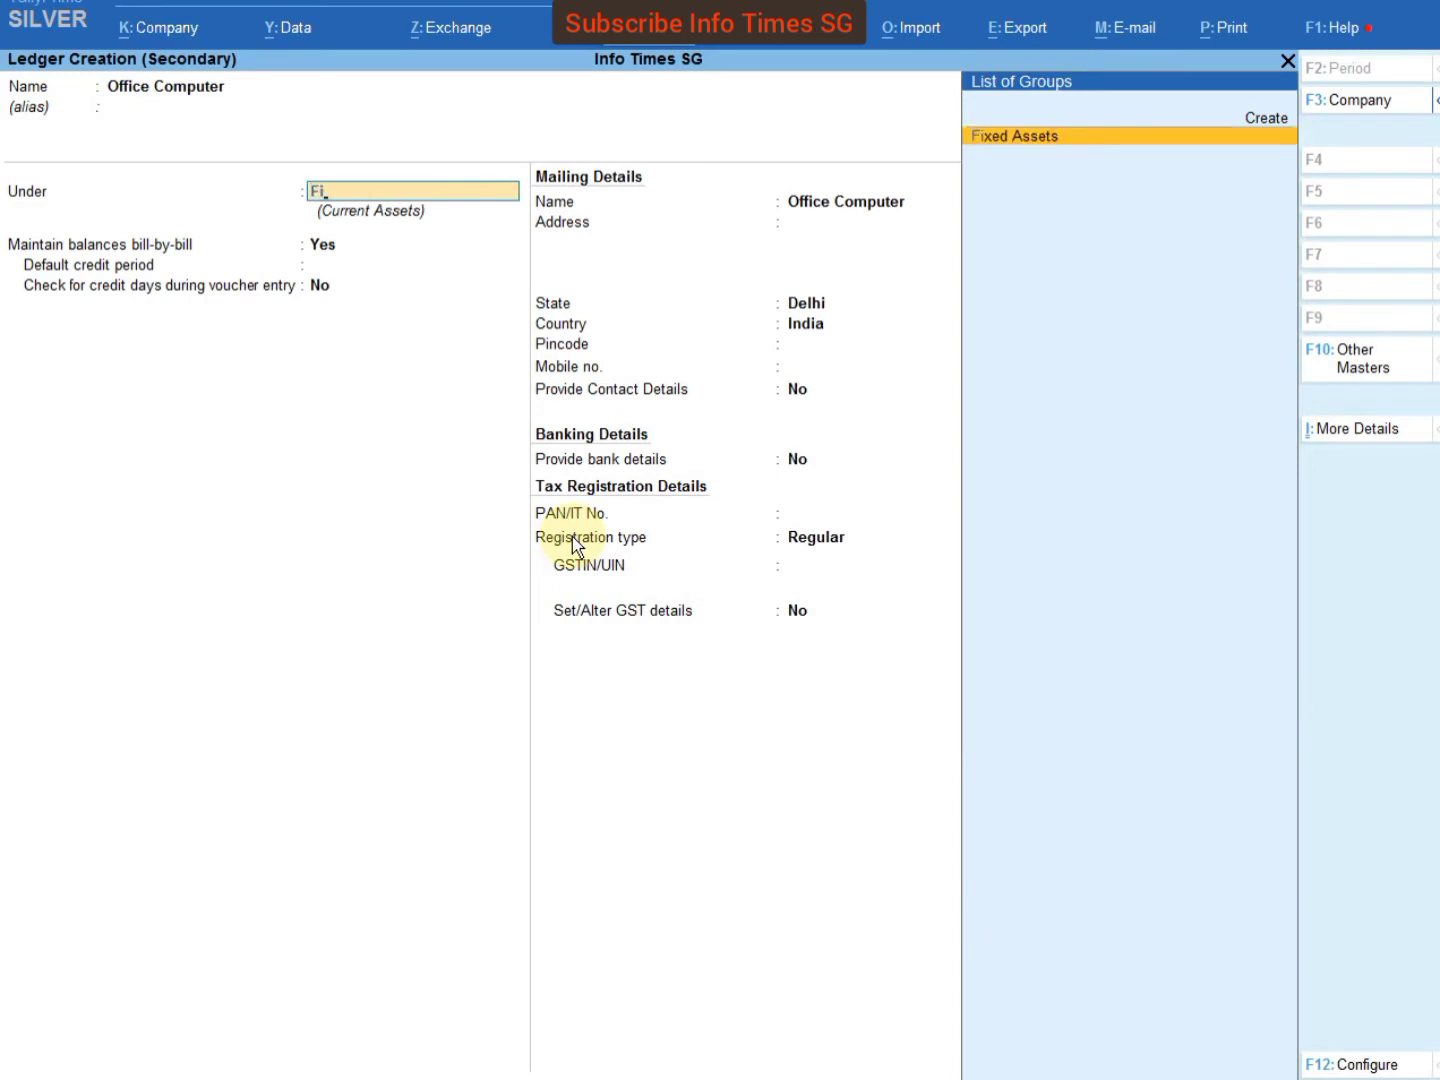
key("Return")
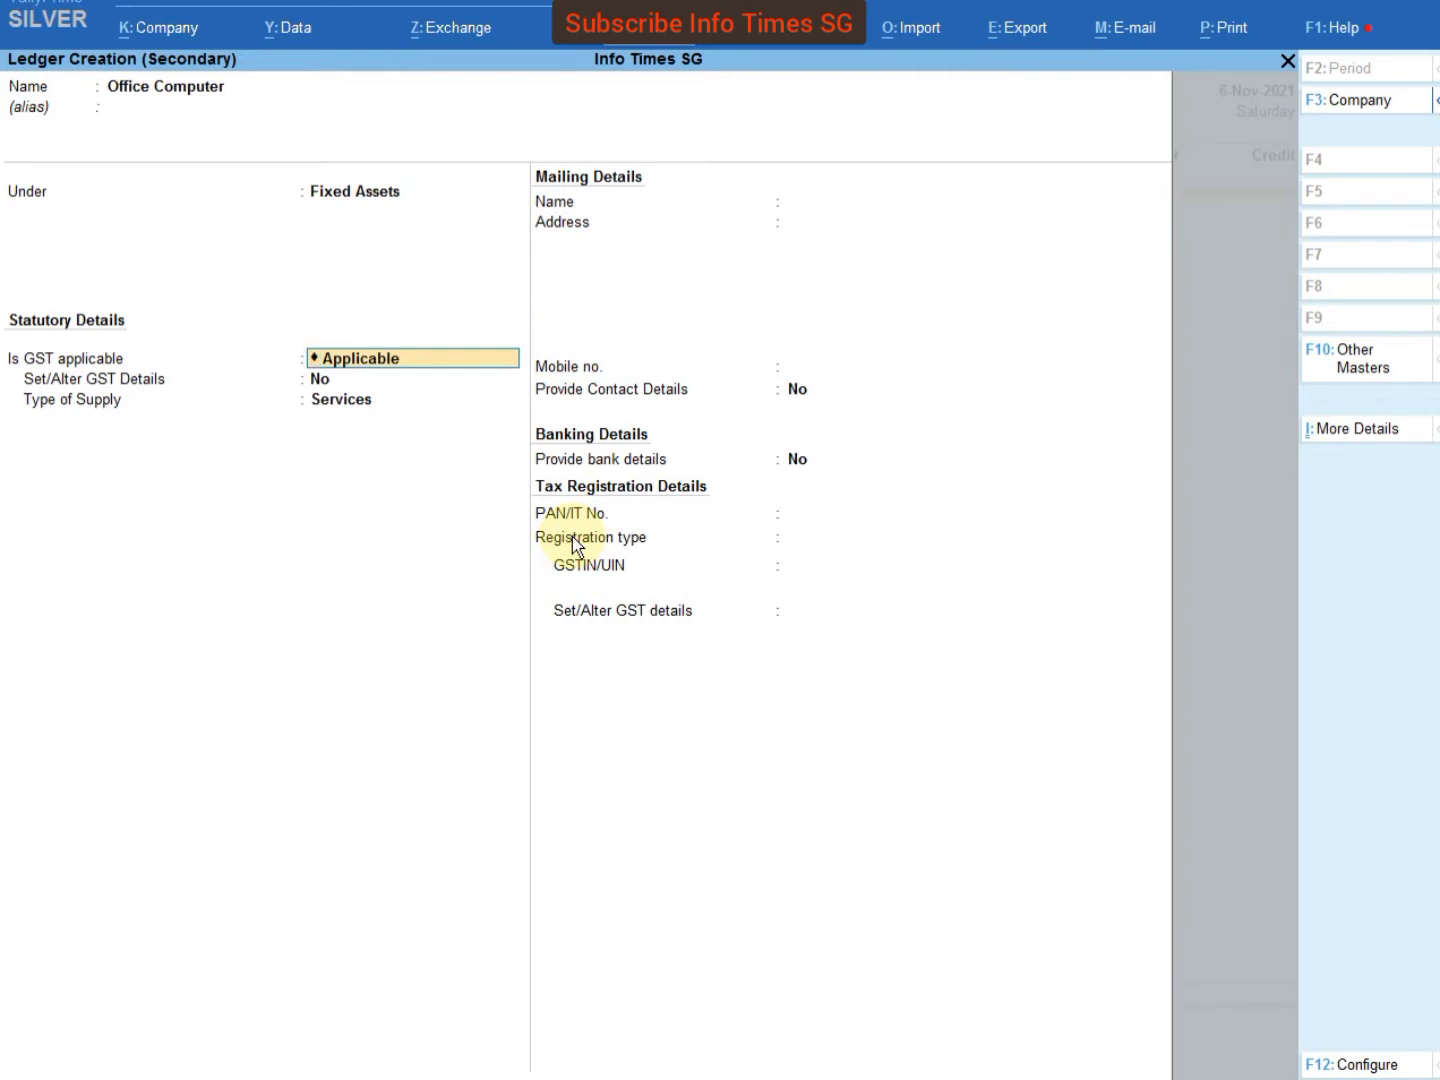
- Keep GST applicable and enable GST details for the ledger, leaving the description and HSN/SAC blank
key("Return")
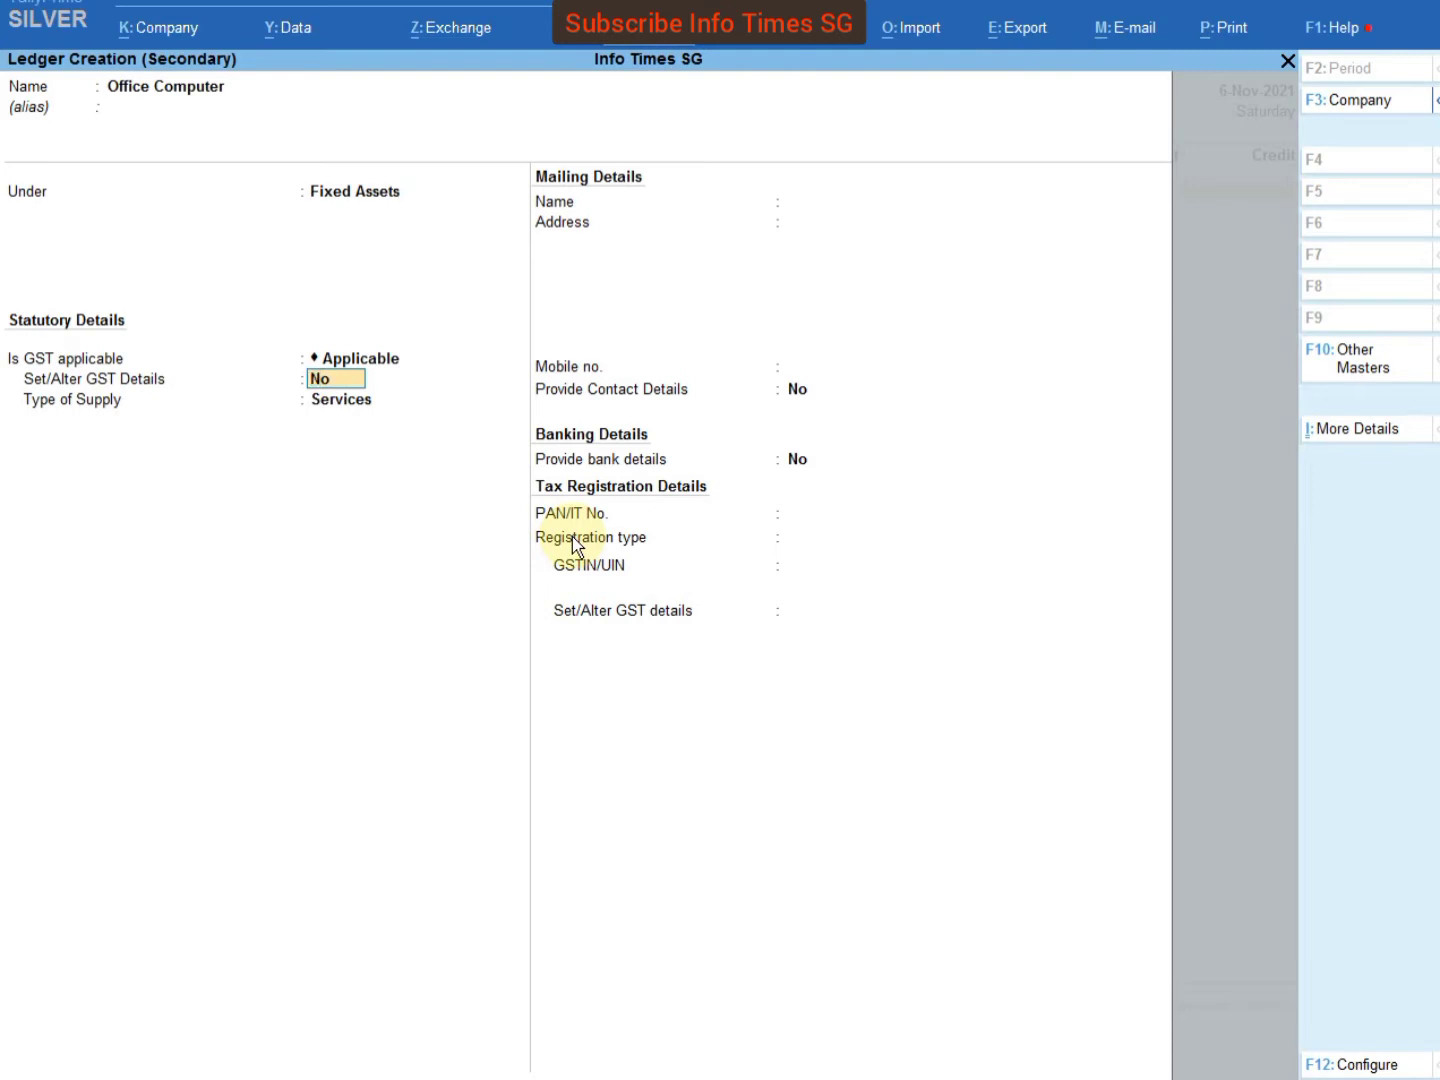
type("y")
key("Return")
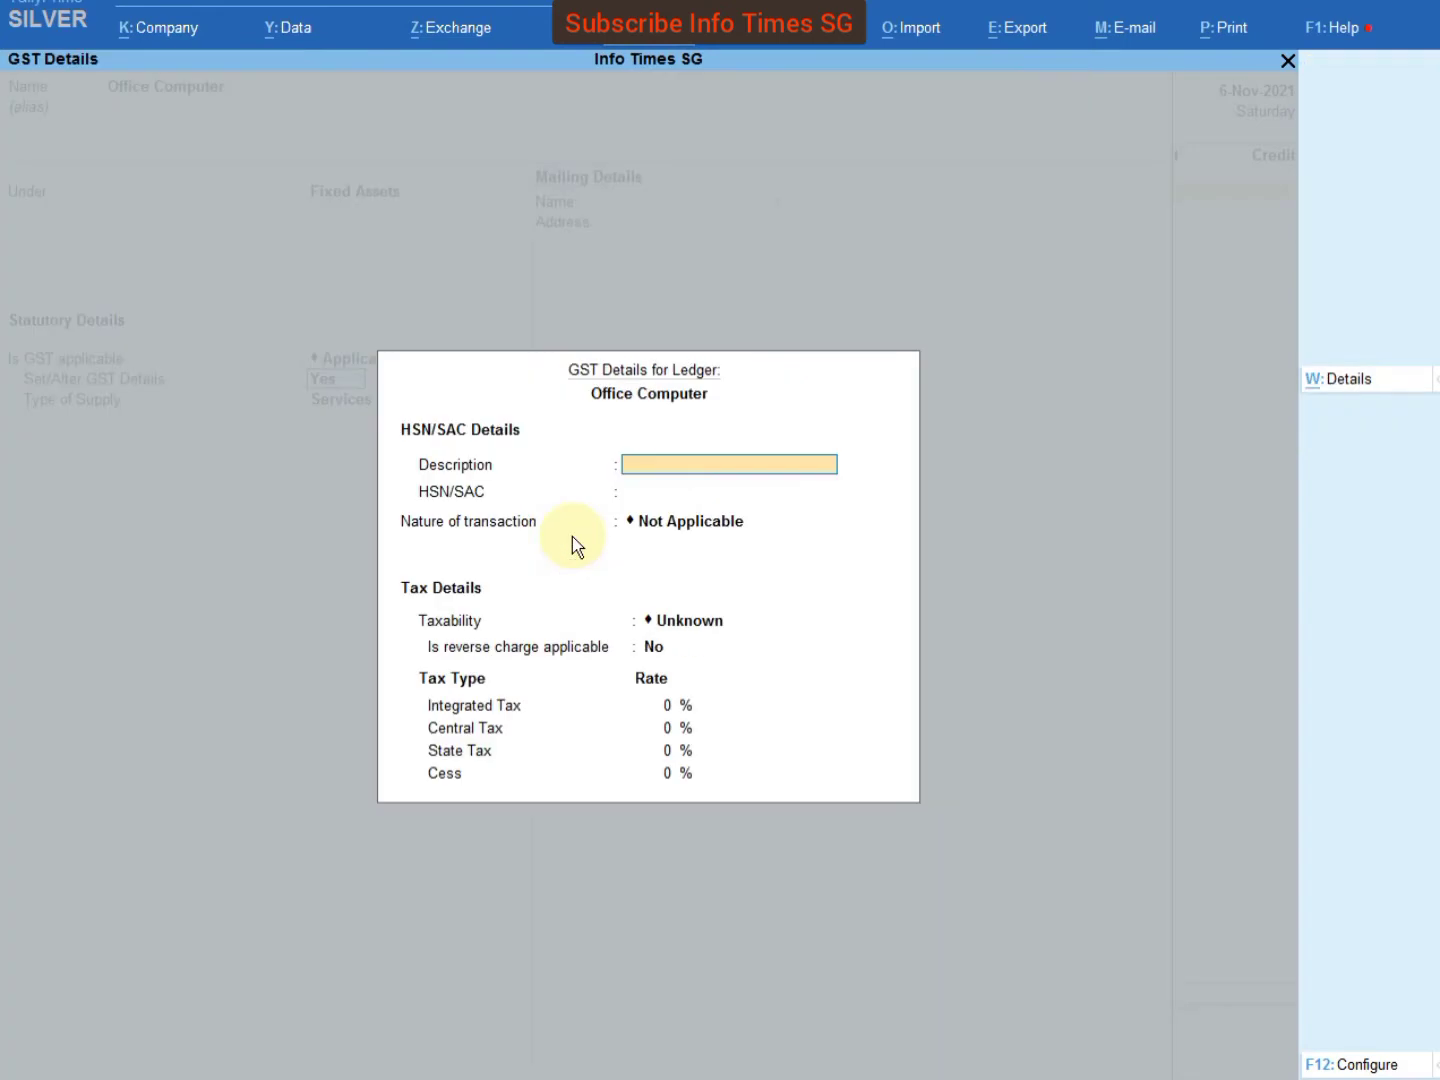
key("Return")
key("Return")
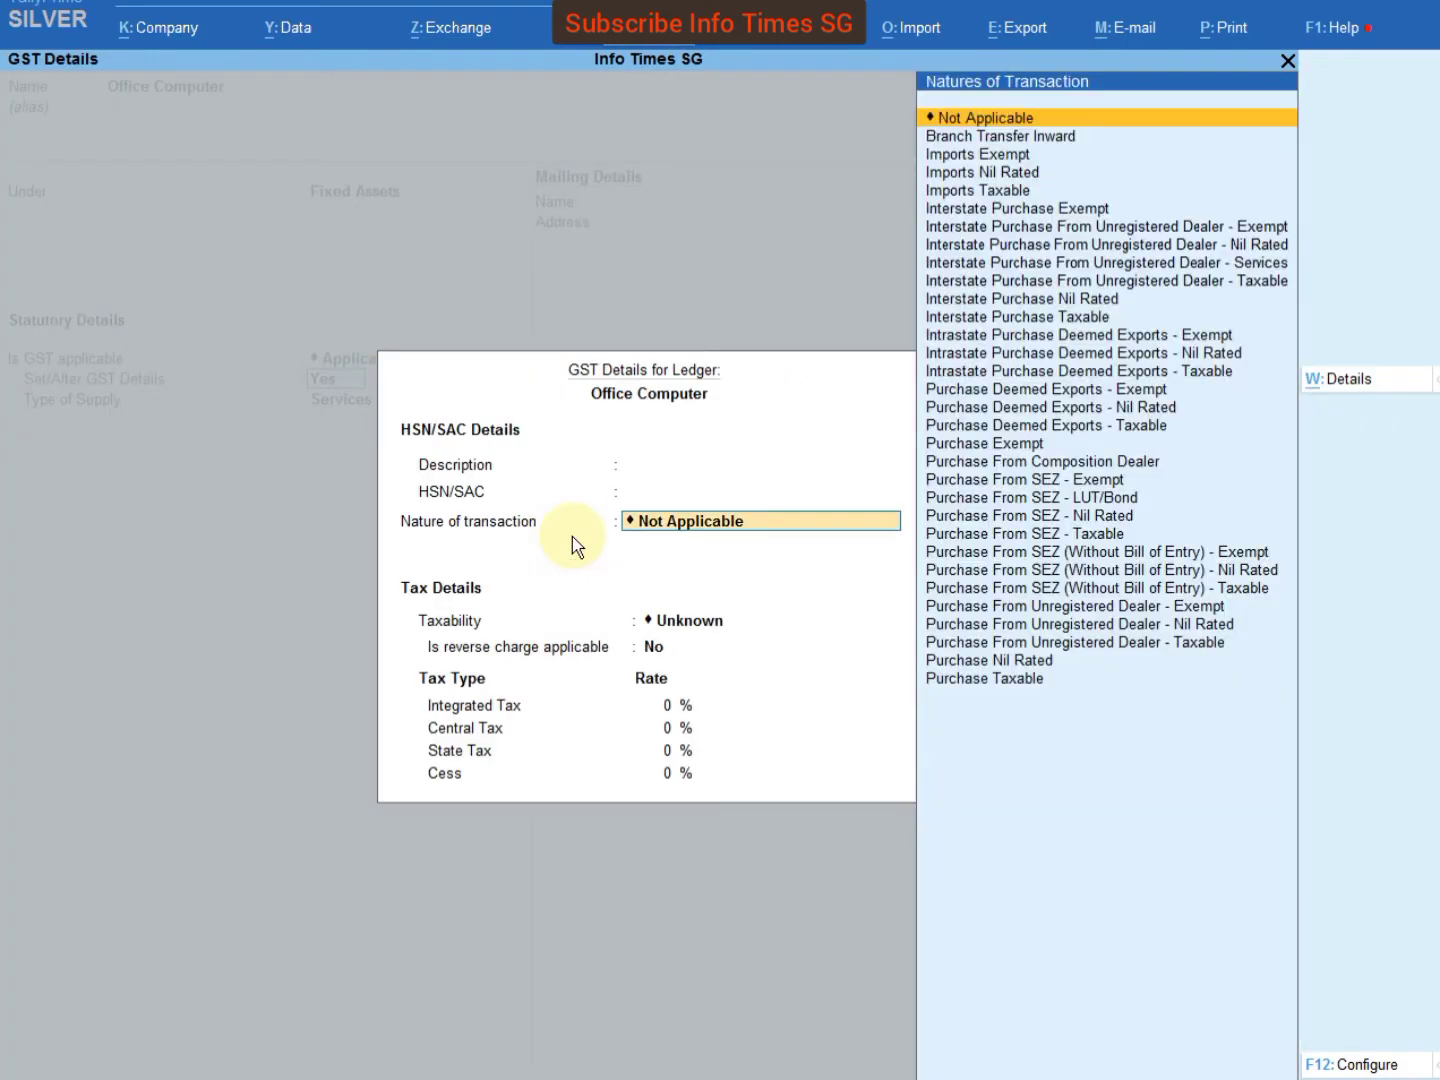
- Set the ledger's nature of transaction to Purchase Taxable and its nature of goods to Capital Goods
type("Pur")
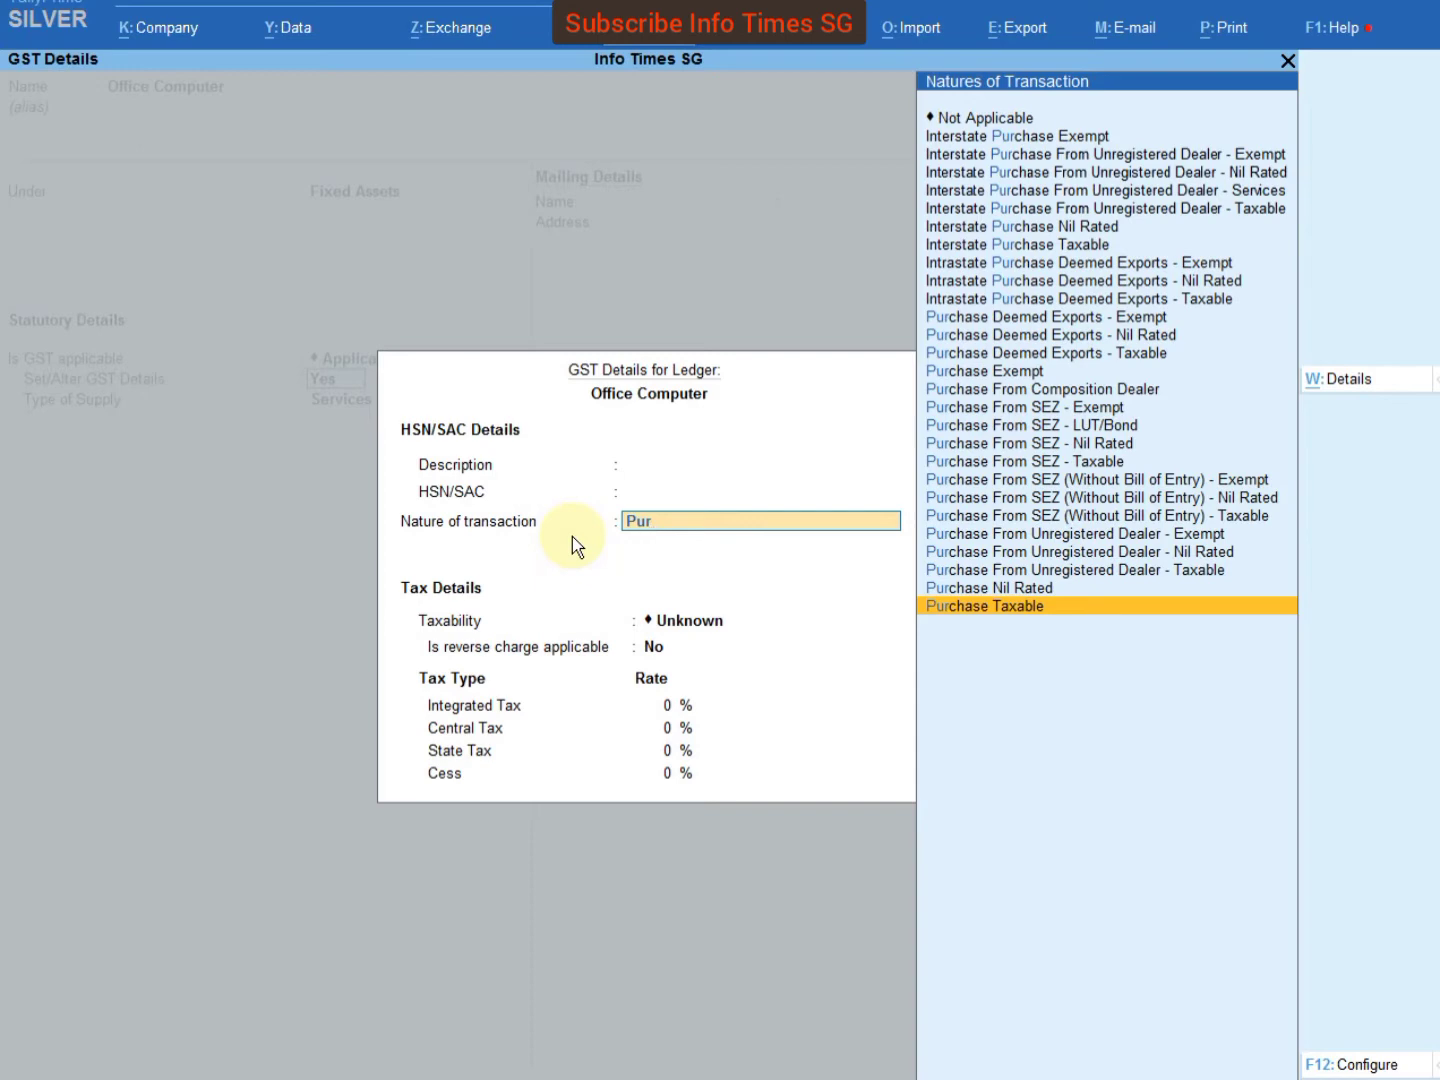
key("Up")
key("Up")
key("Up")
key("Up")
key("Up")
key("Up")
key("Up")
key("Up")
key("Up")
key("Up")
key("Up")
key("Up")
key("Up")
key("Up")
key("Up")
key("Up")
key("Up")
key("Up")
key("Up")
key("Up")
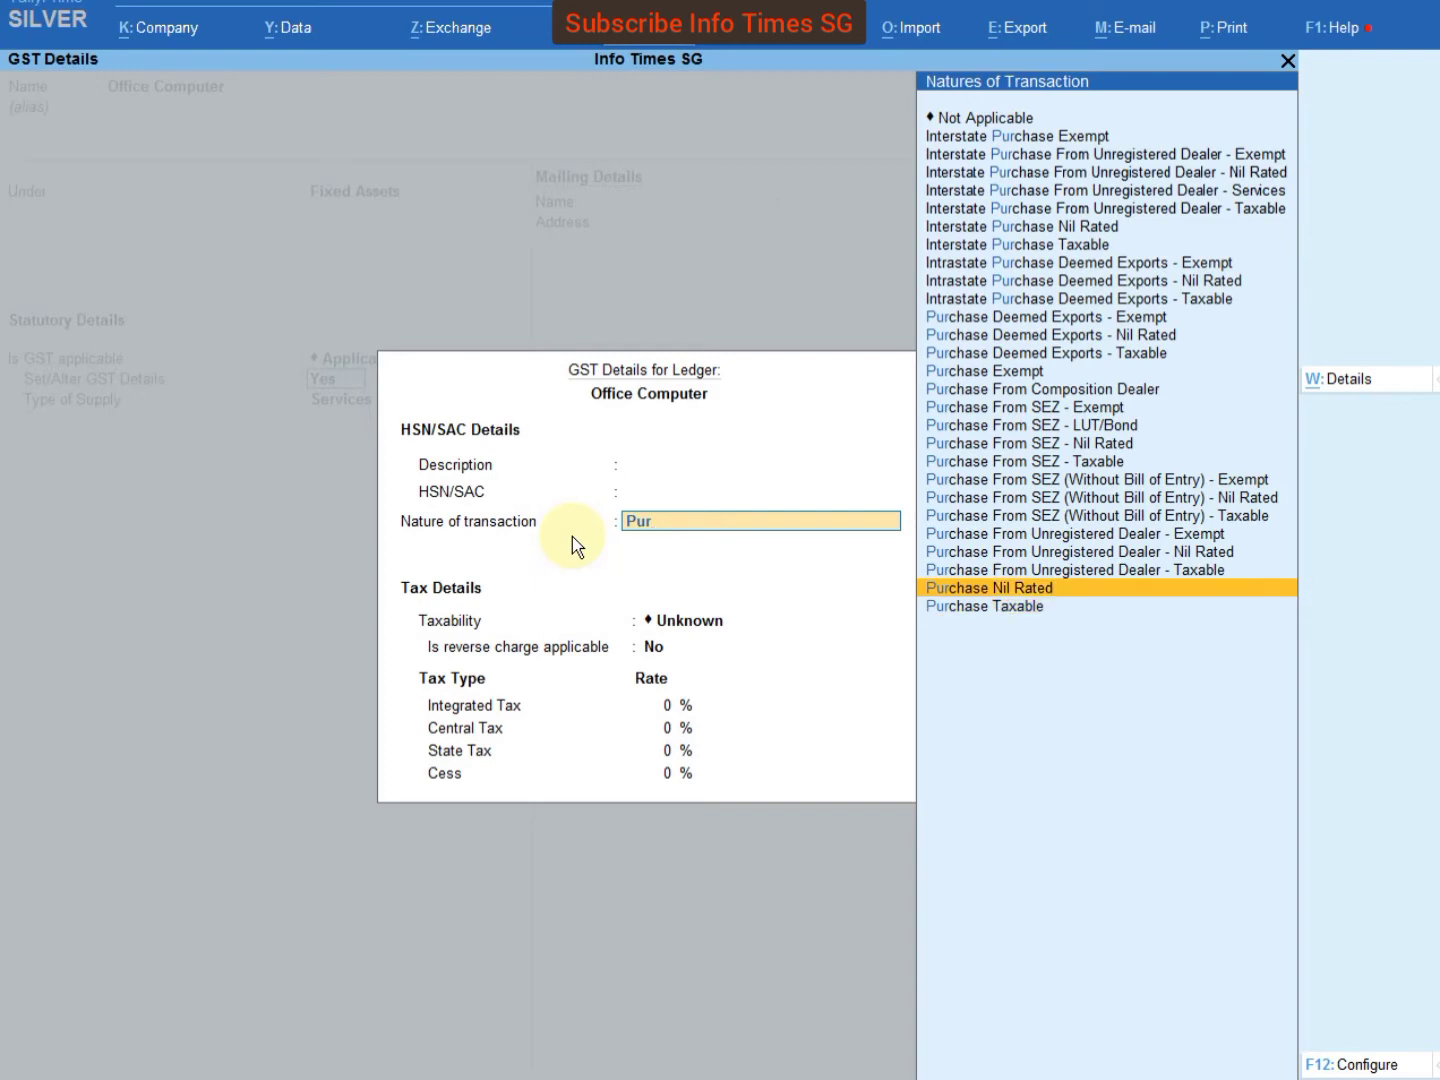
key("Down")
key("Down")
key("Down")
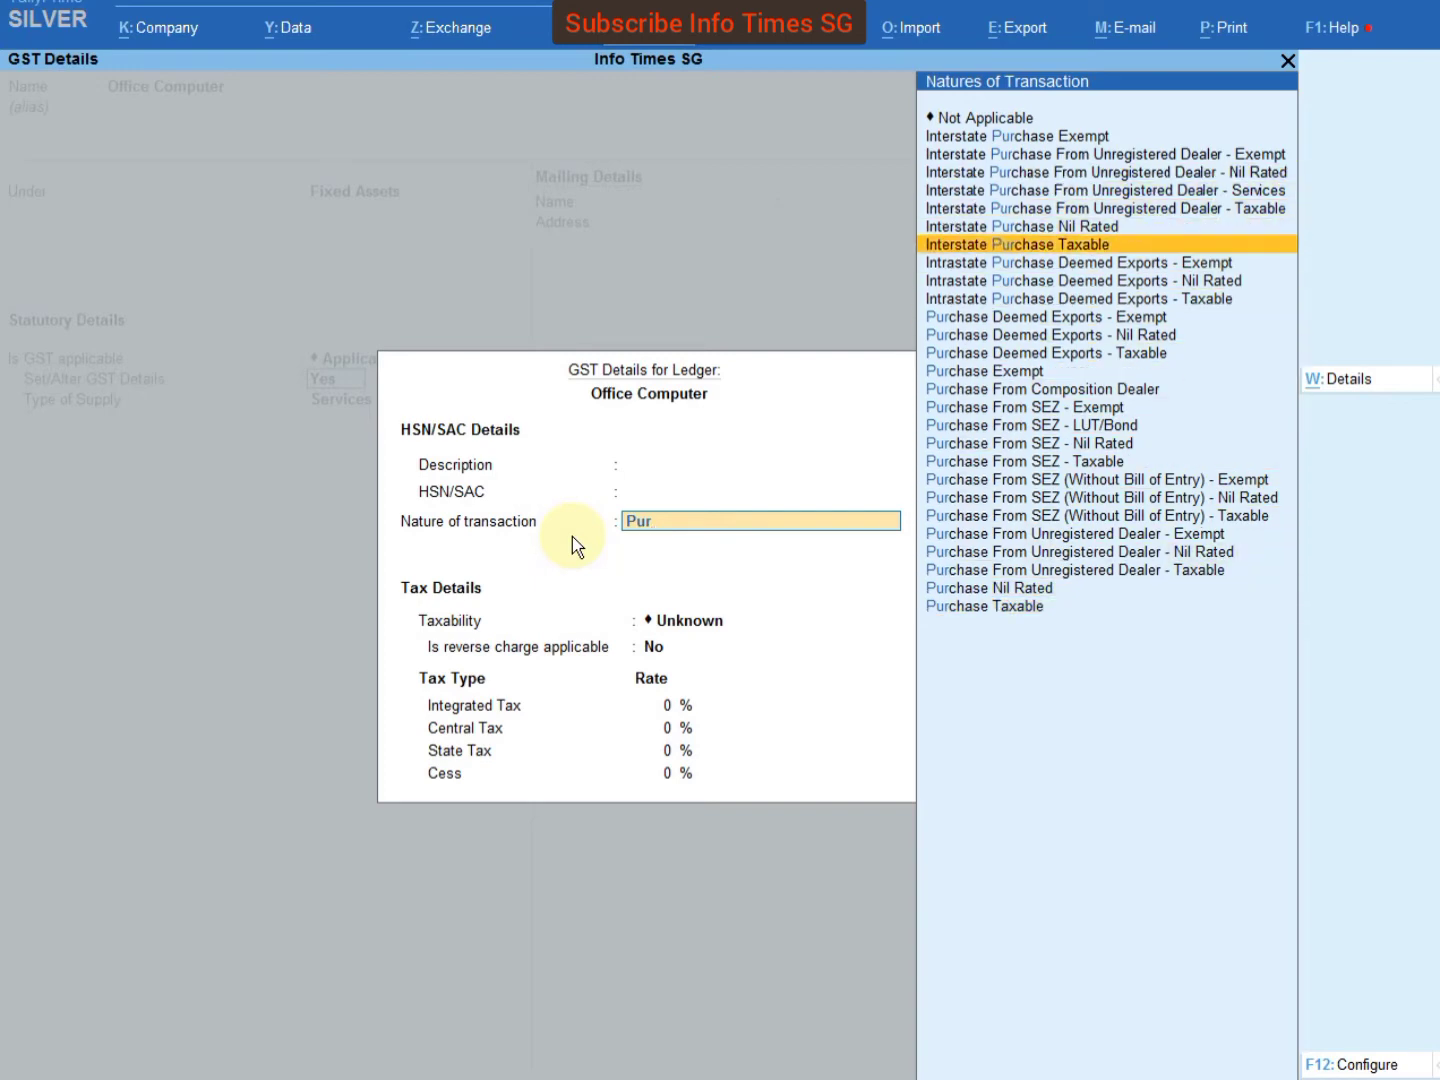
key("Up")
key("Down")
key("Down")
key("Down")
key("Down")
key("Down")
key("Down")
key("Down")
key("Down")
key("Down")
key("Down")
key("Down")
key("Down")
key("Down")
key("Down")
key("Down")
key("Down")
key("Down")
key("Down")
key("Down")
key("Down")
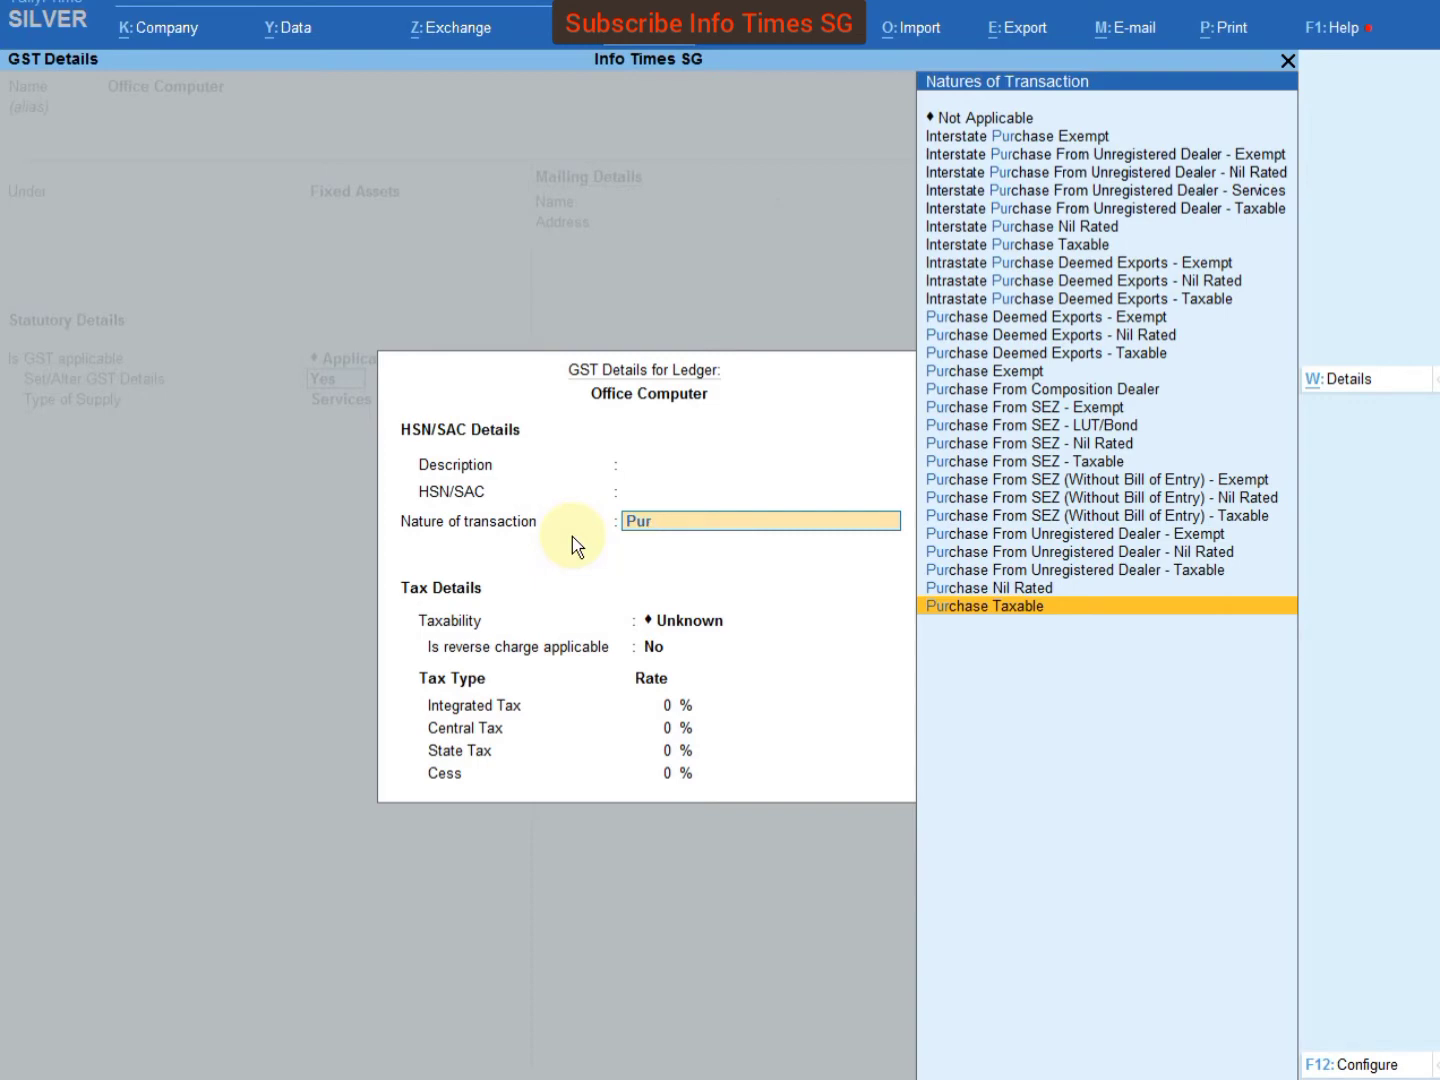
key("Return")
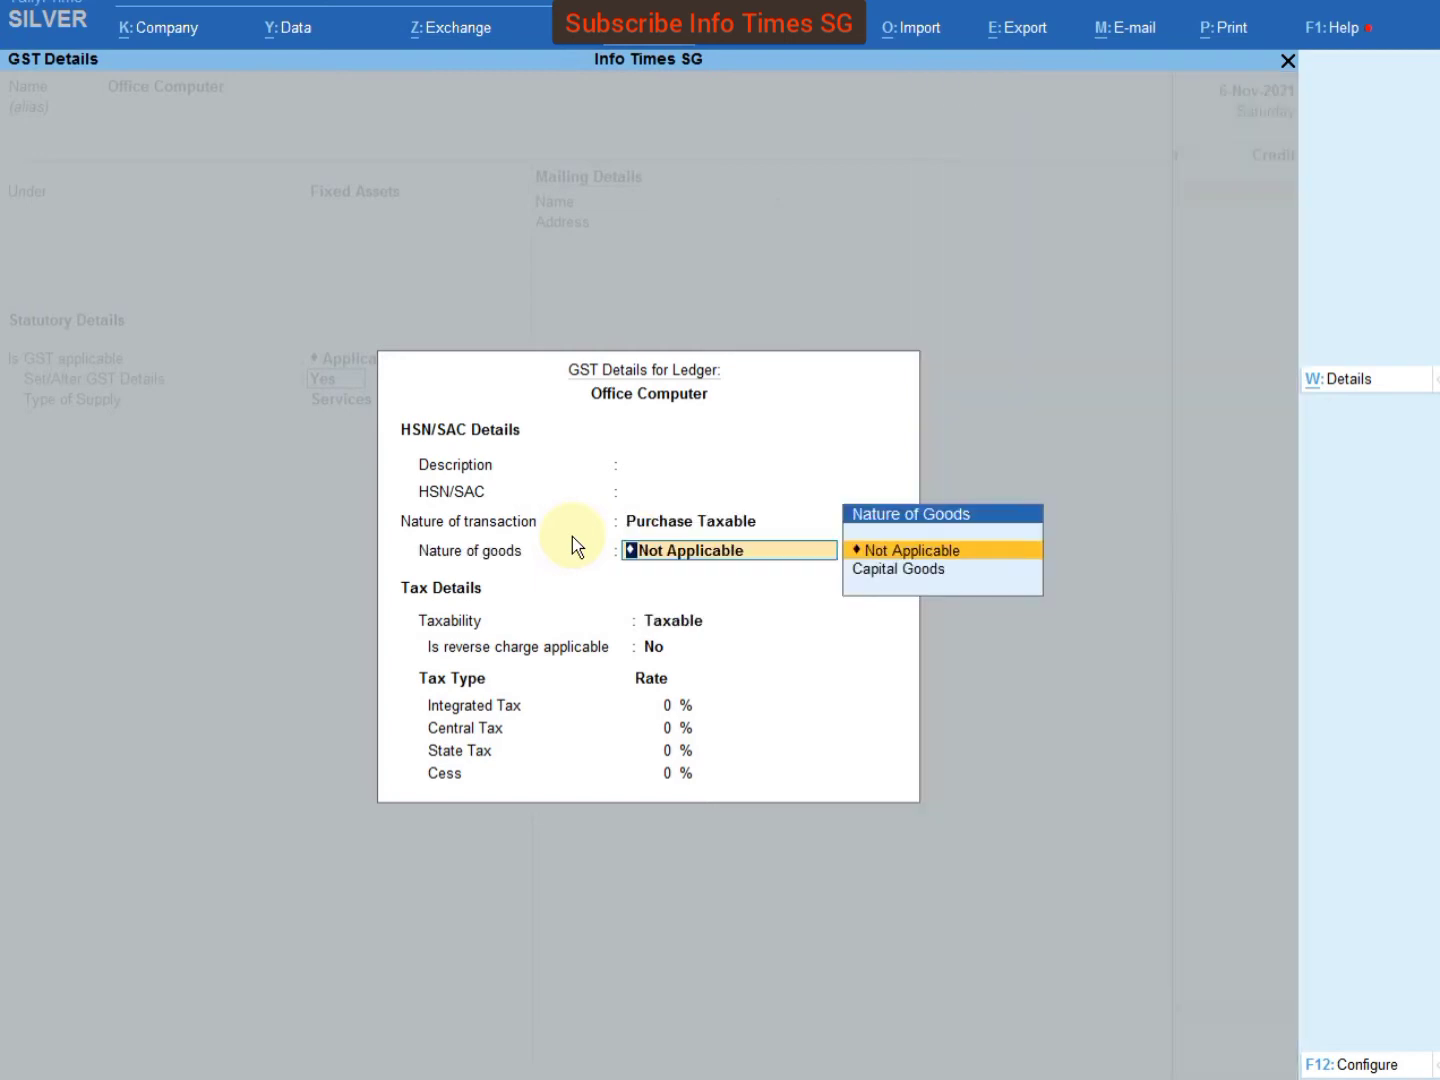
key("Down")
key("Return")
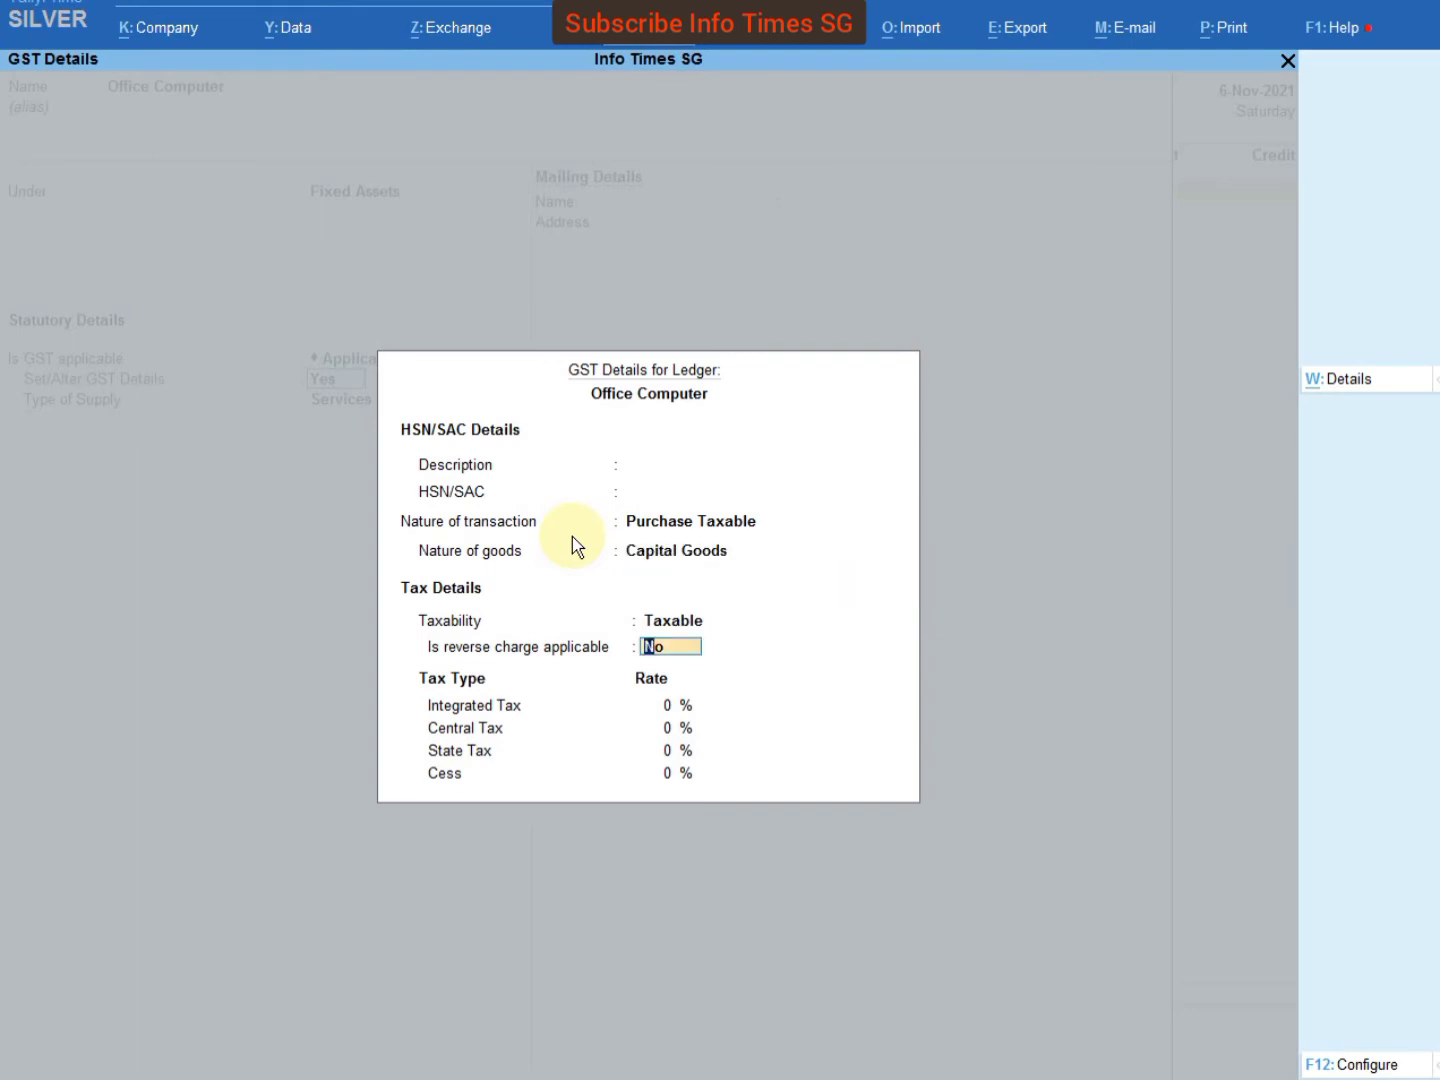
- Keep reverse charge at No and set the ledger's integrated tax rate to 18%
key("Return")
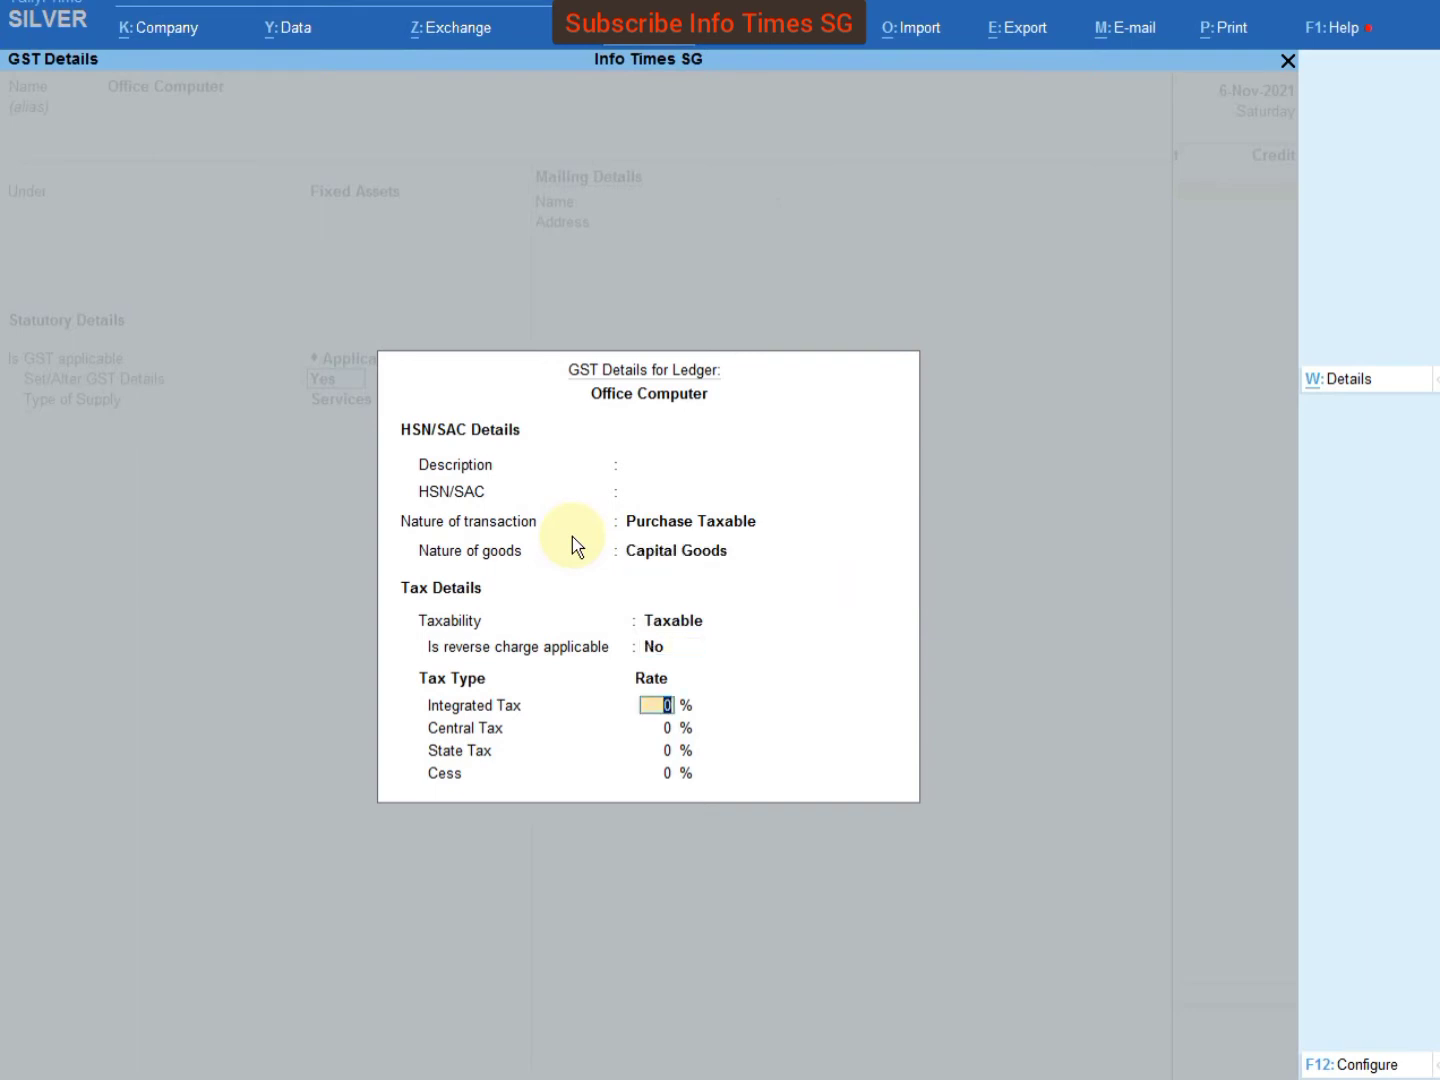
type("18")
key("Return")
key("Return")
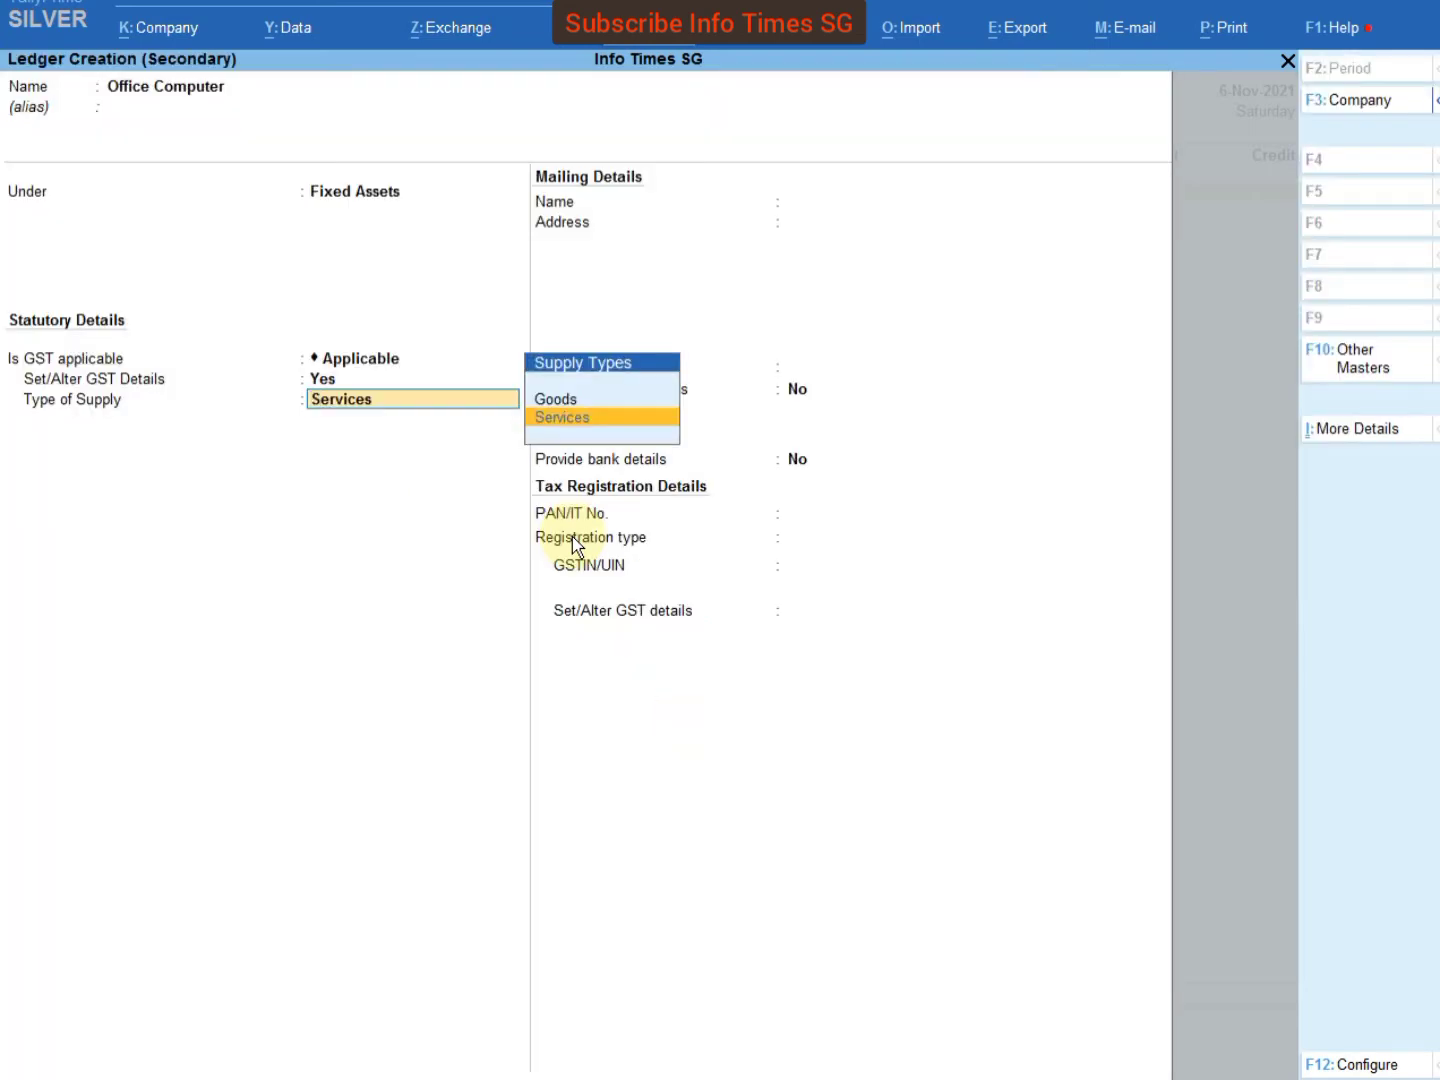
- Set the type of supply to Goods and save the Office Computer ledger
key("Up")
key("Return")
key("Return")
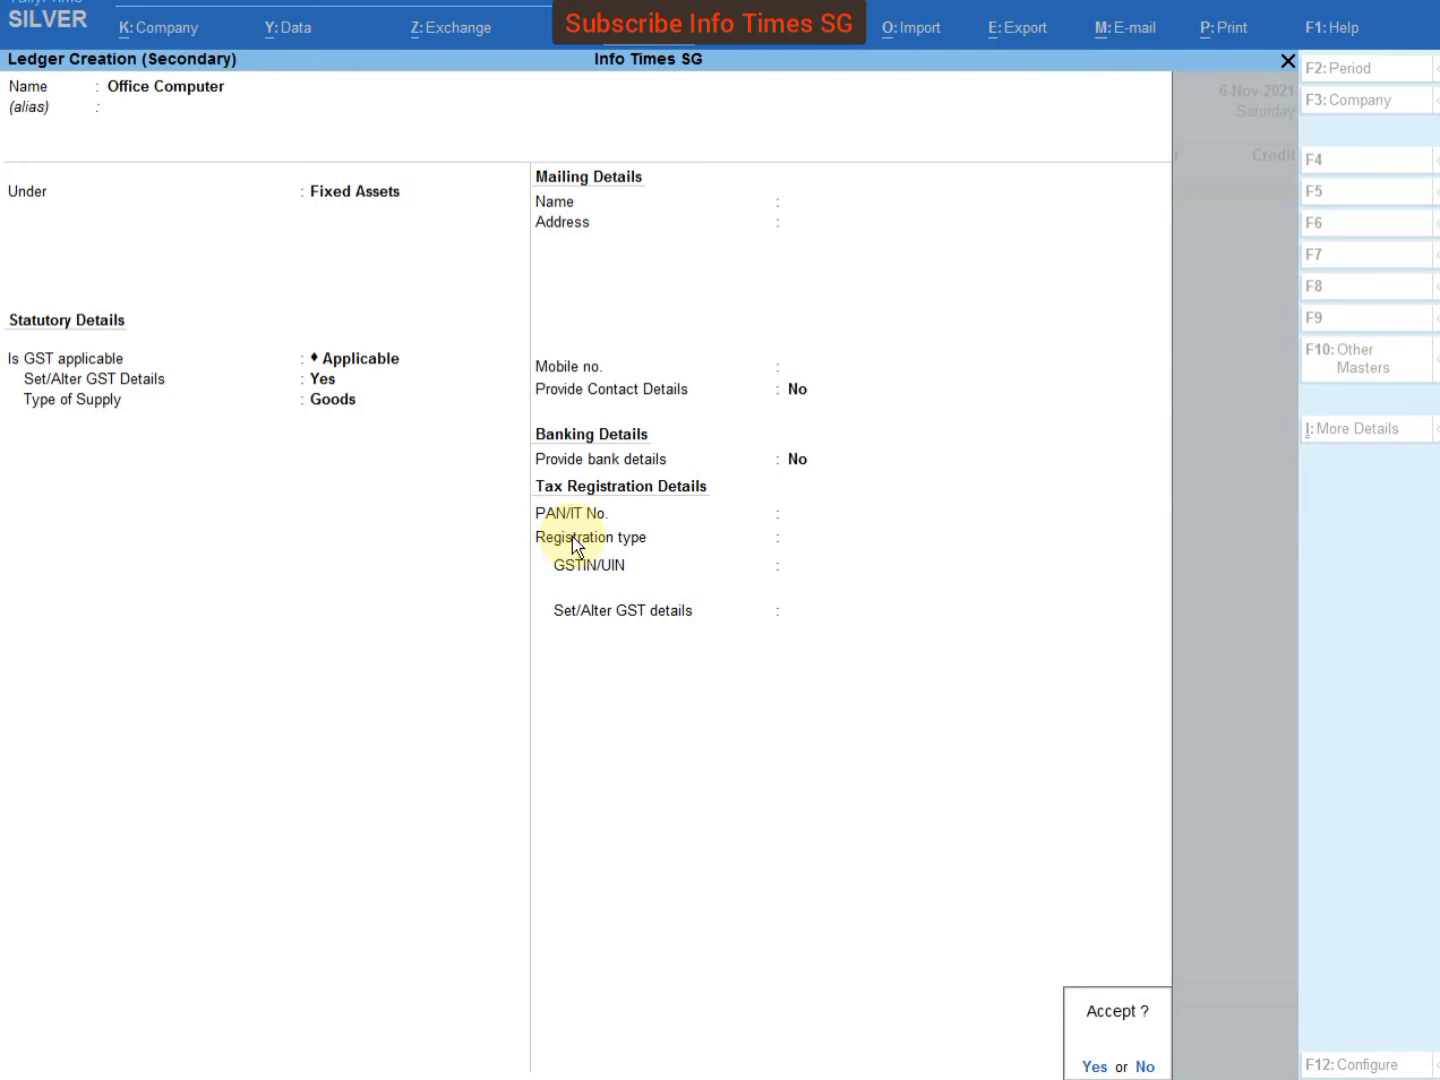
key("Return")
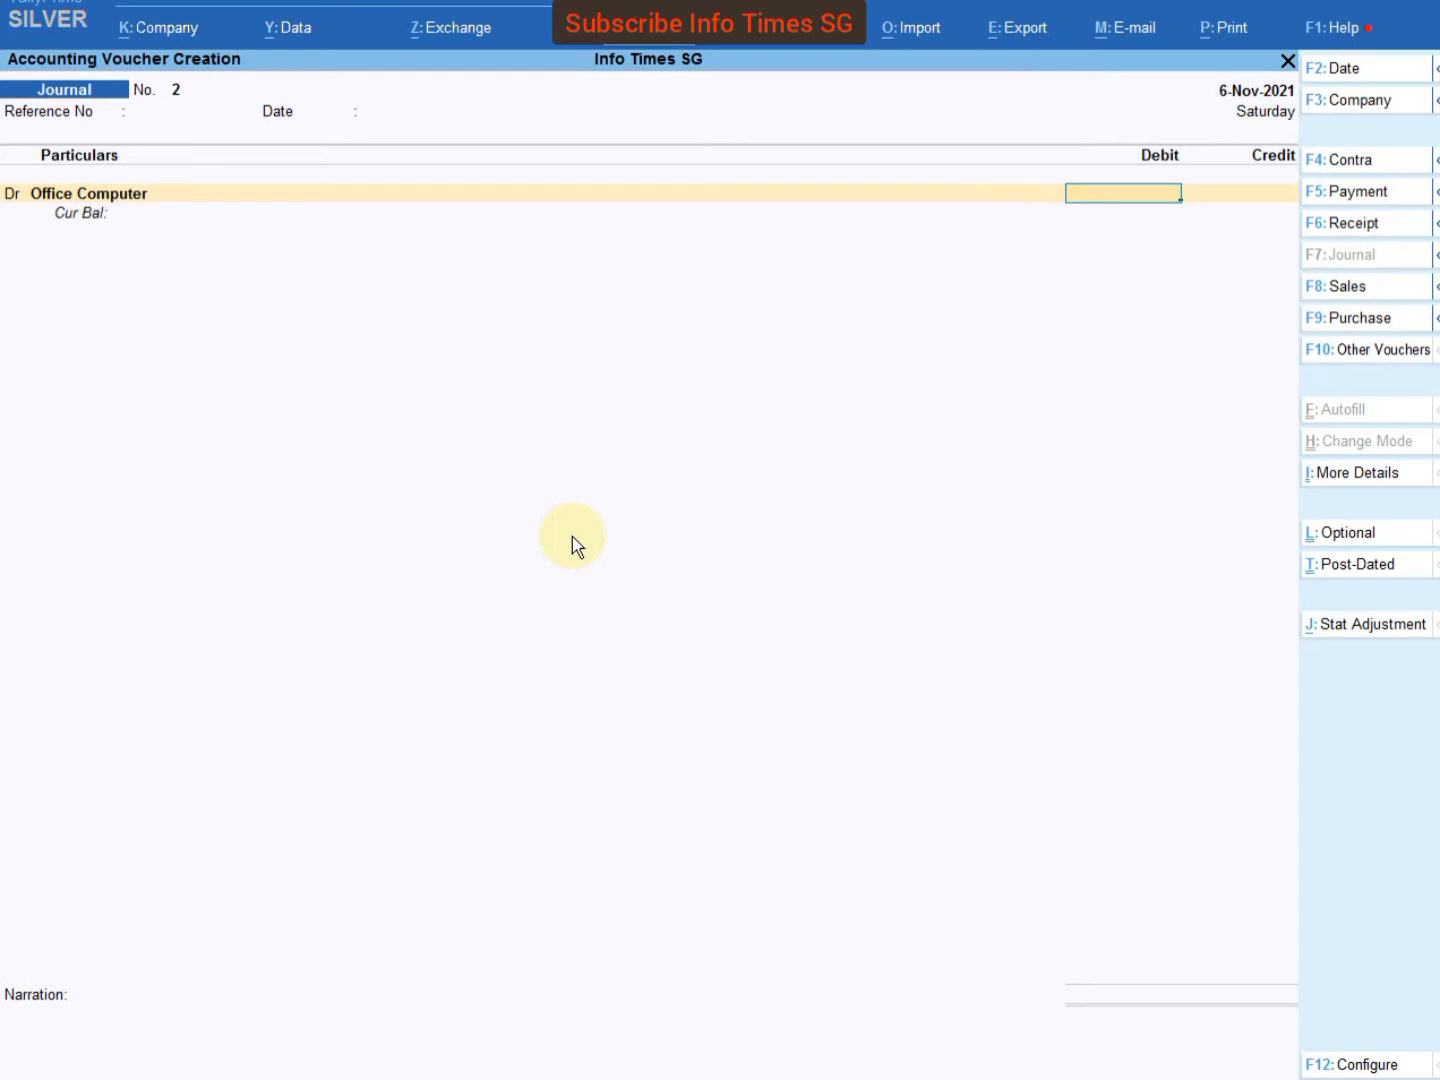
- Debit Office Computer with 40,000 and set the next voucher line to Dr
type("40000")
key("Return")
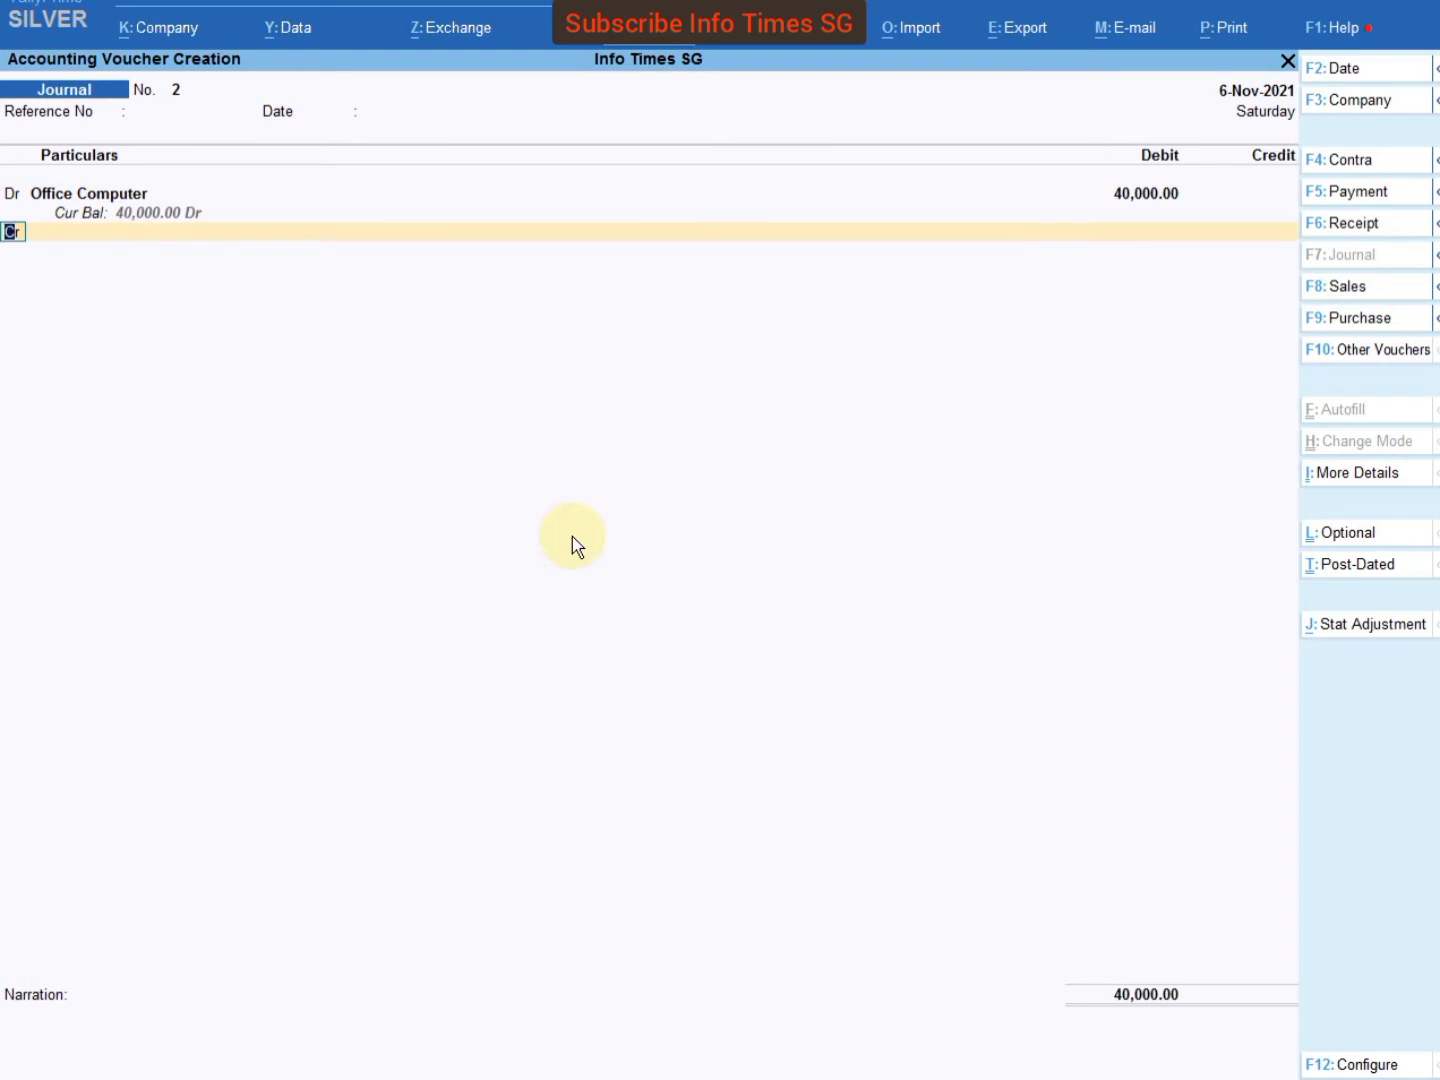
type("dr")
key("Return")
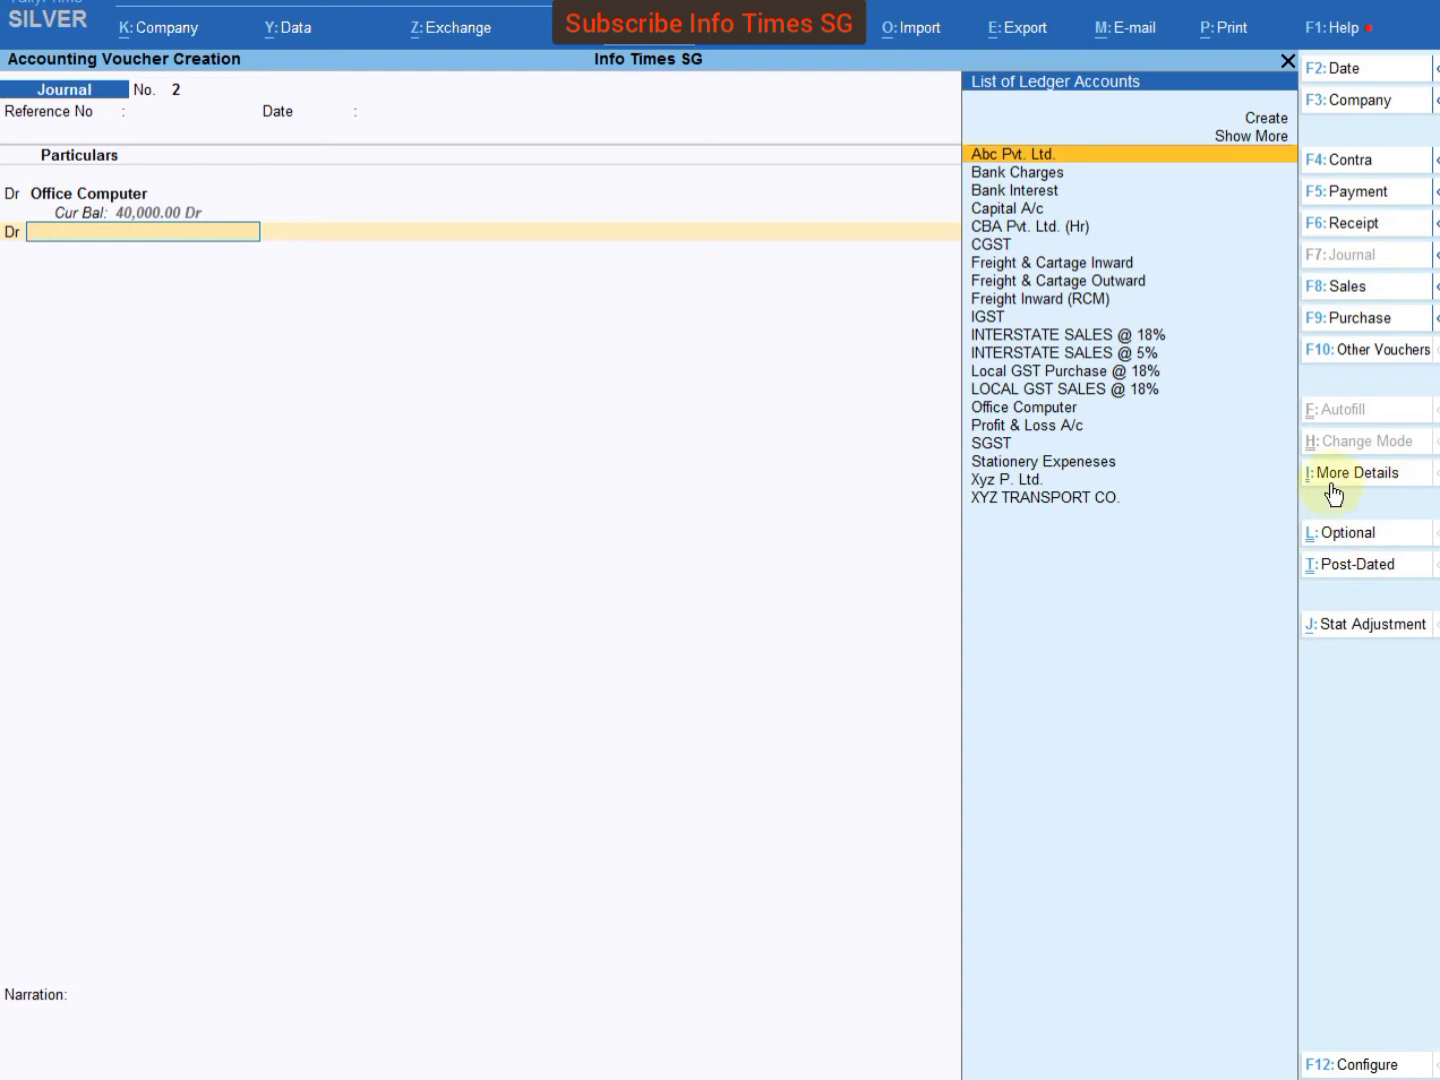
- Examine the journal voucher's additional ledger details and its voucher configuration options
left_click(1374, 481)
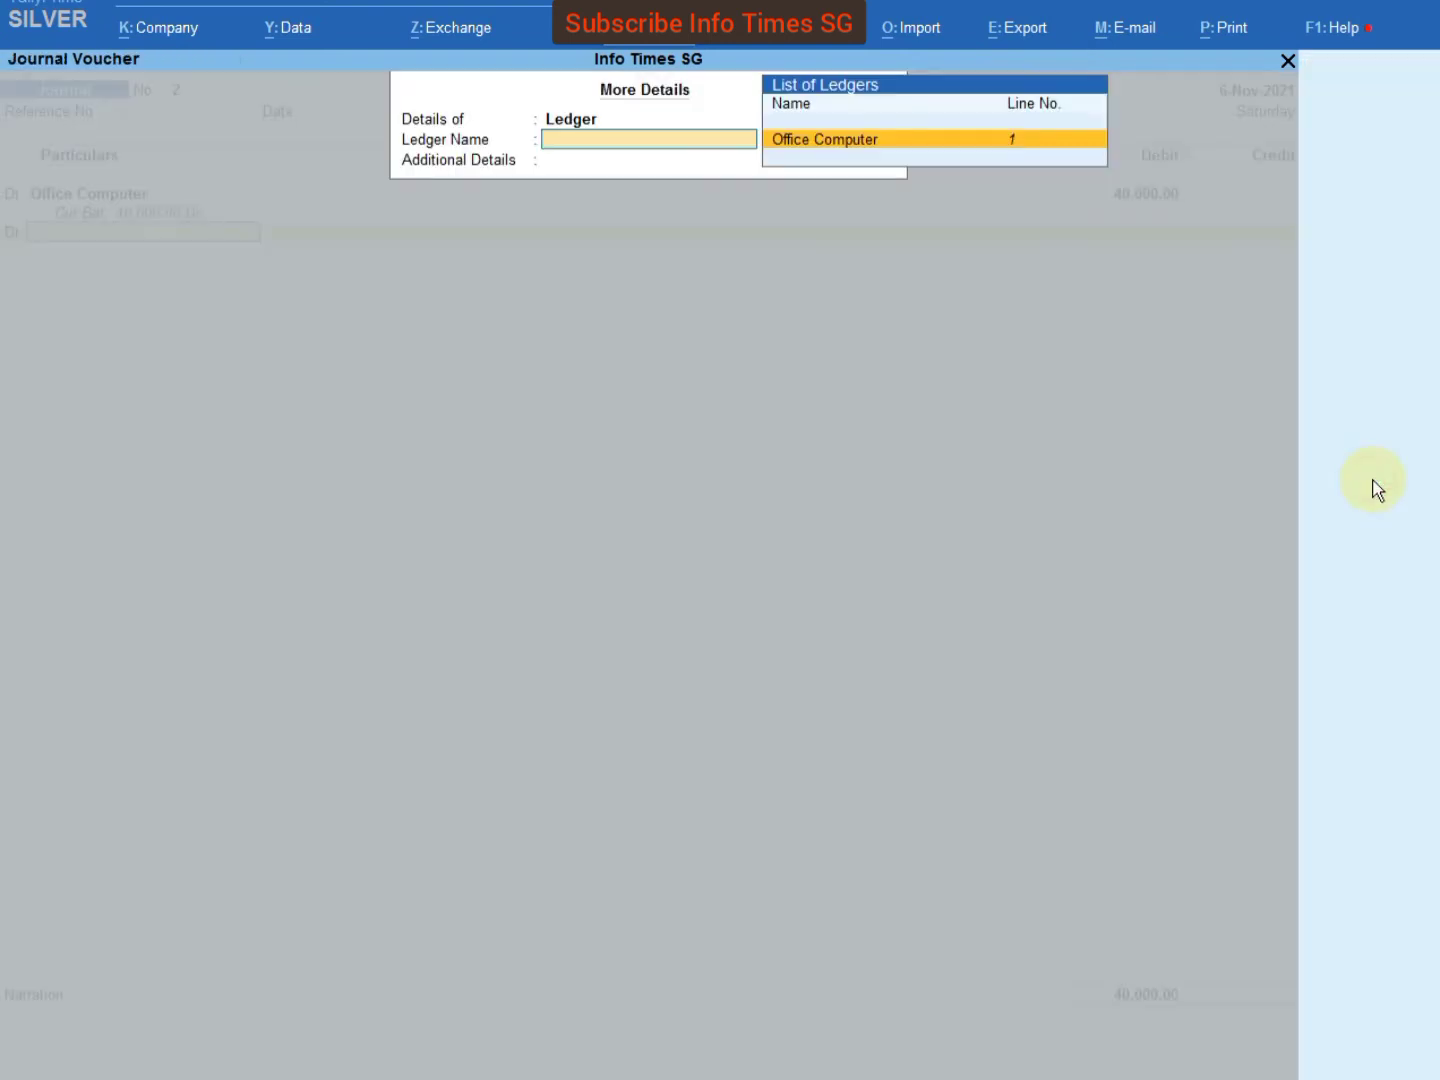
key("Escape")
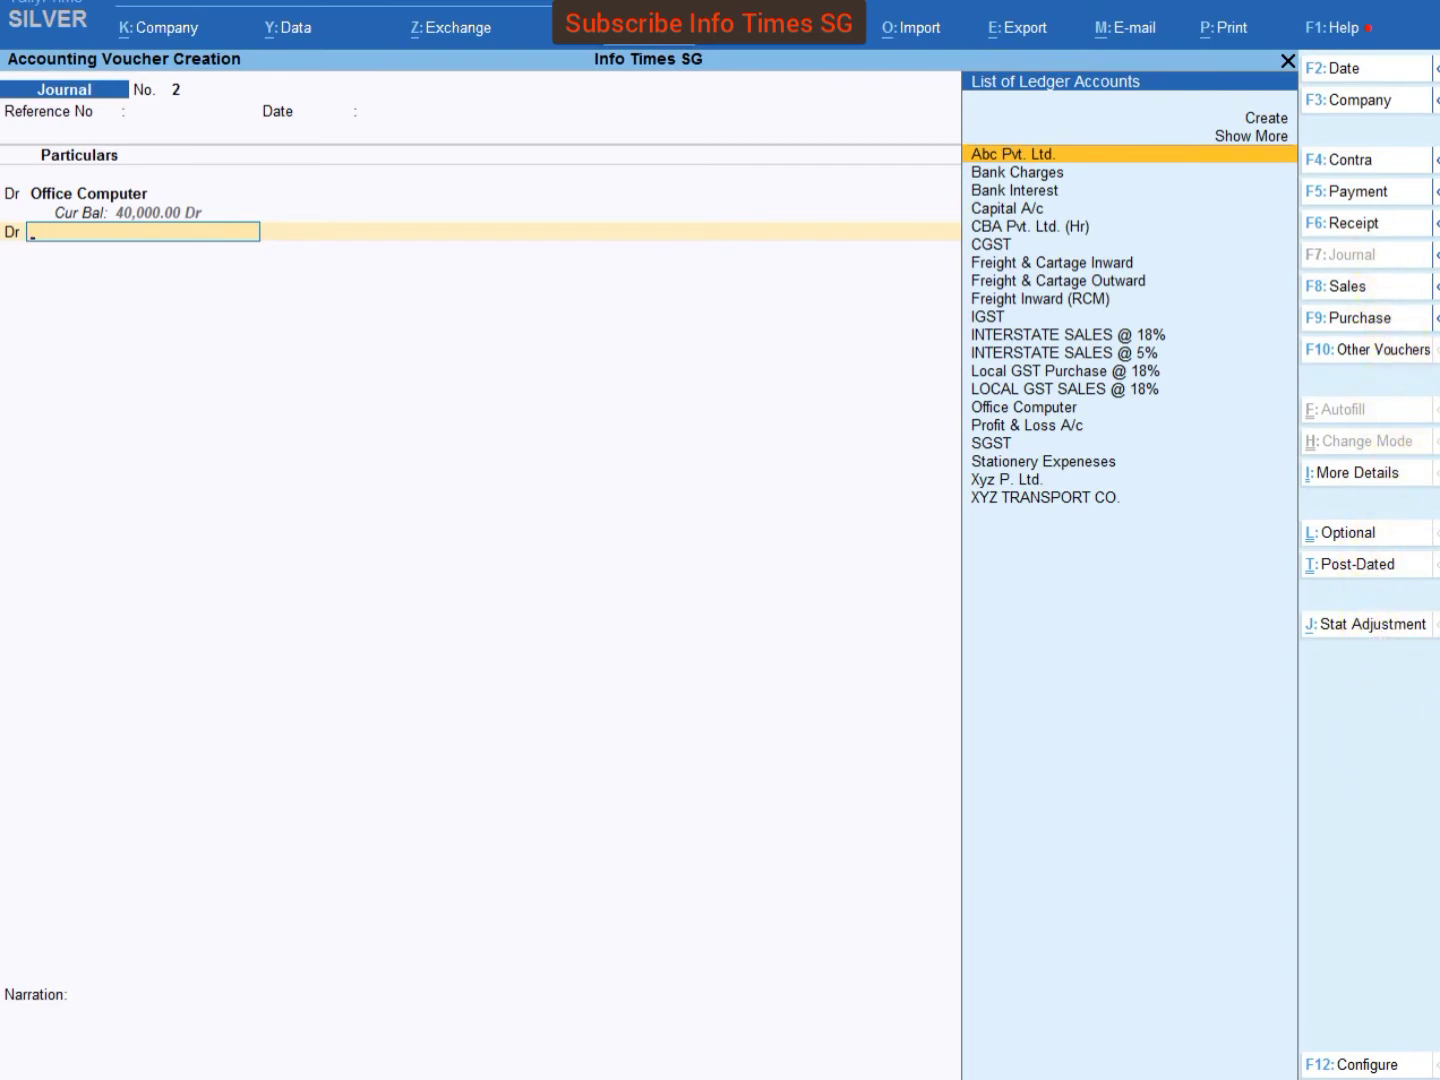
left_click(1380, 1066)
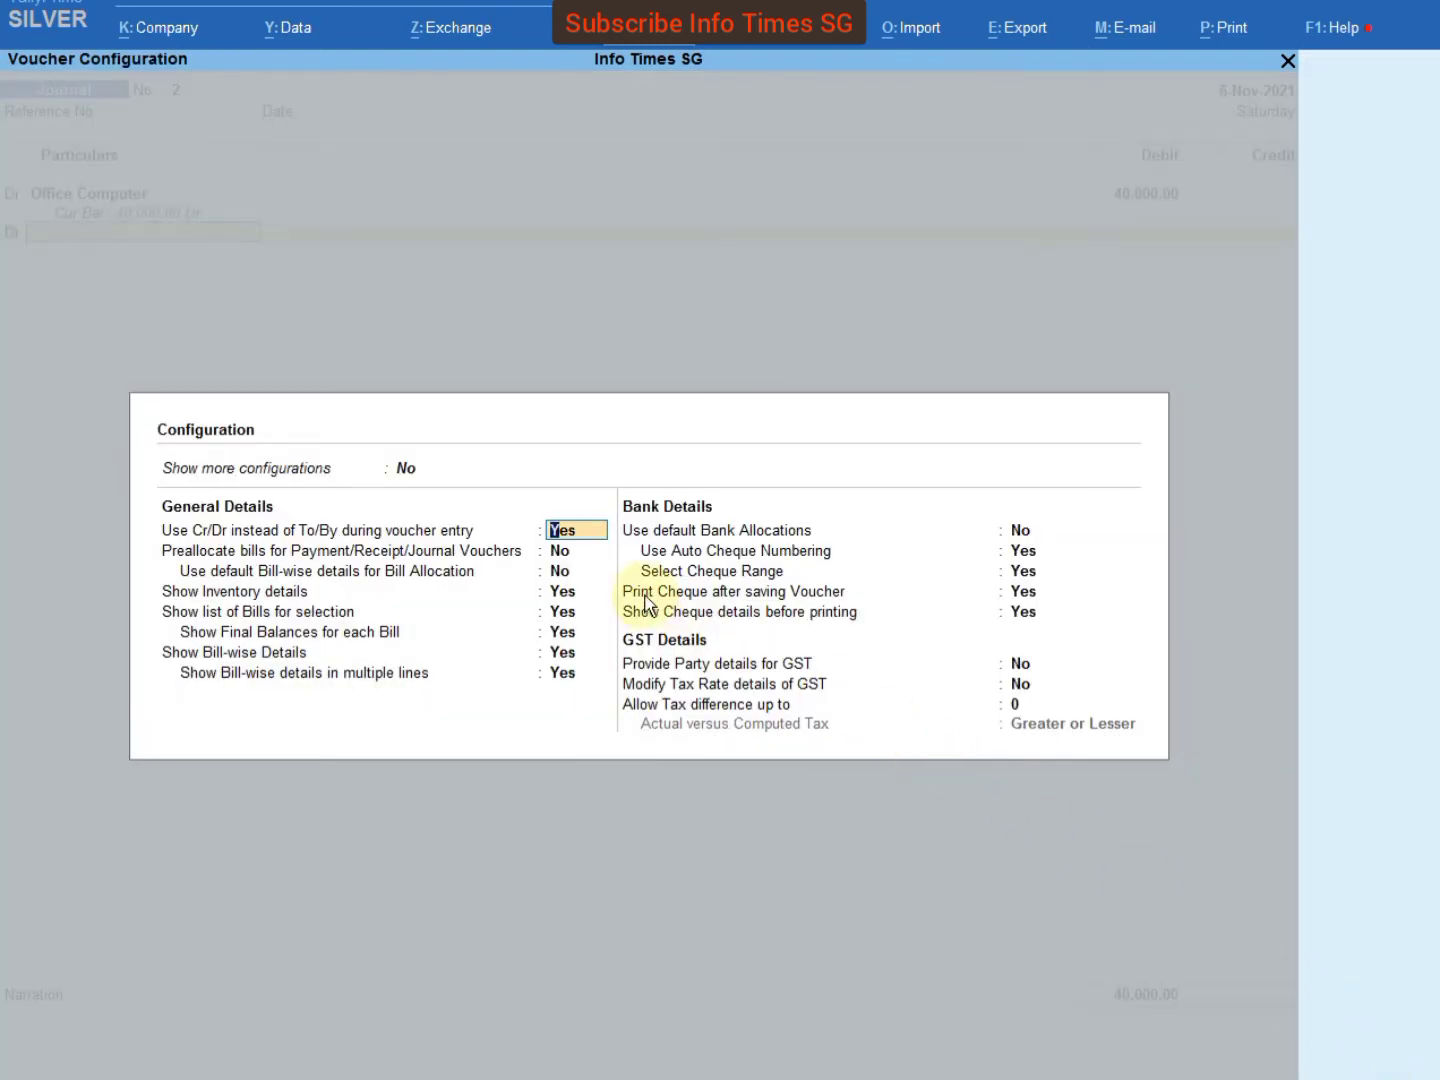
key("BackSpace")
key("Escape")
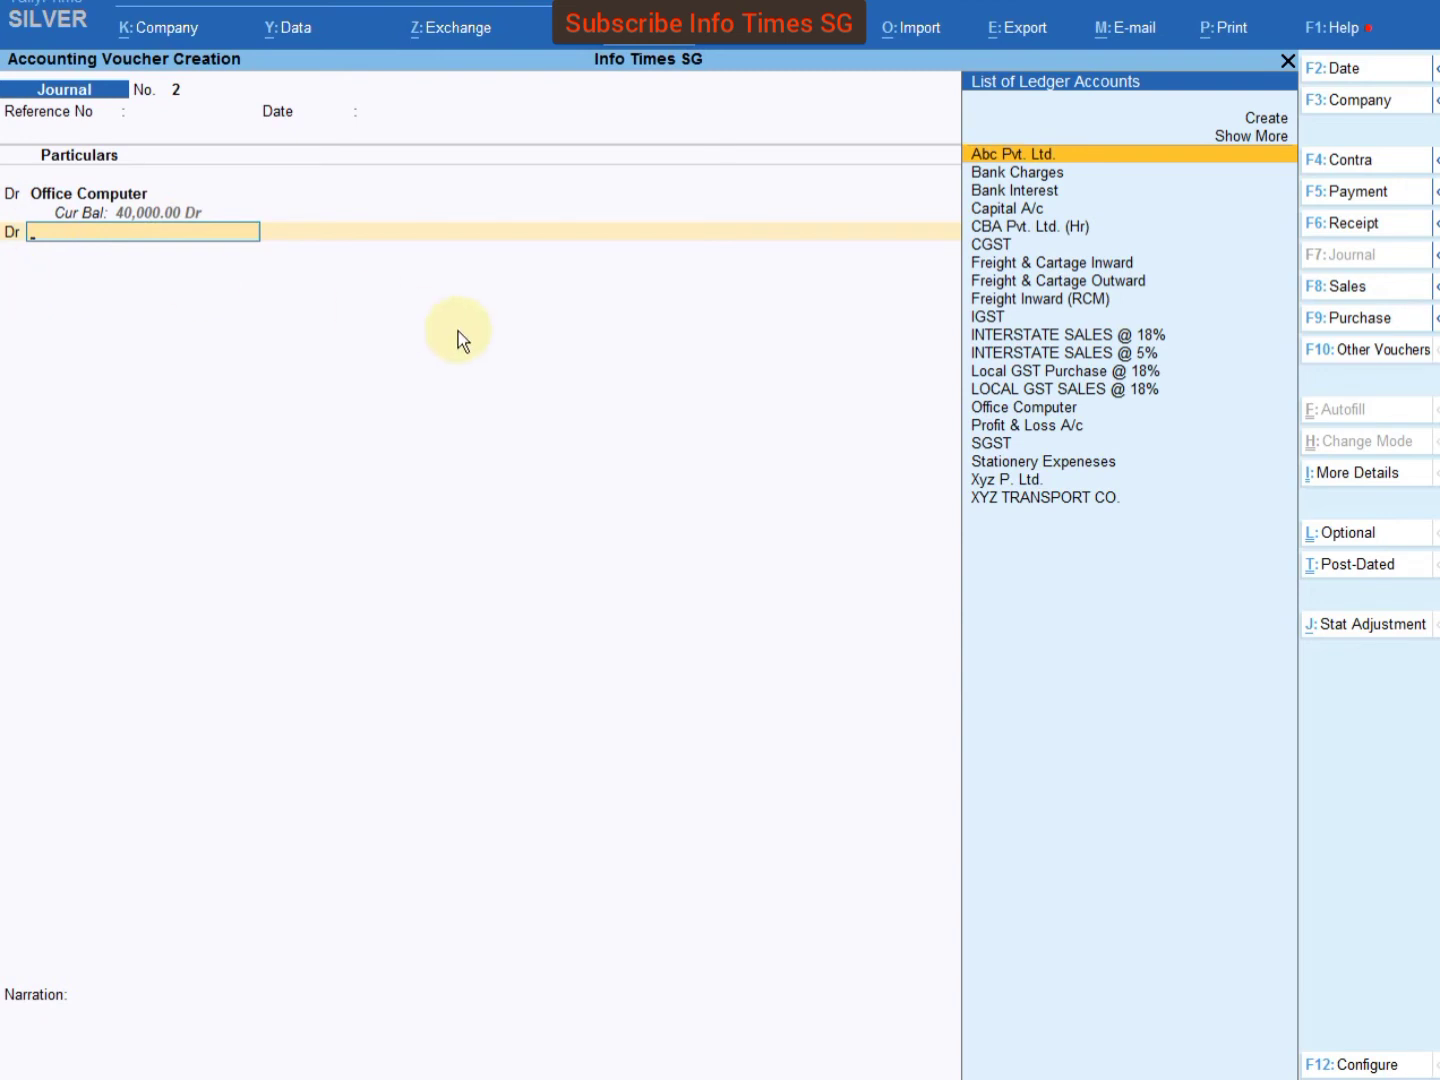
- Select CGST as the ledger on the second debit line
key("BackSpace")
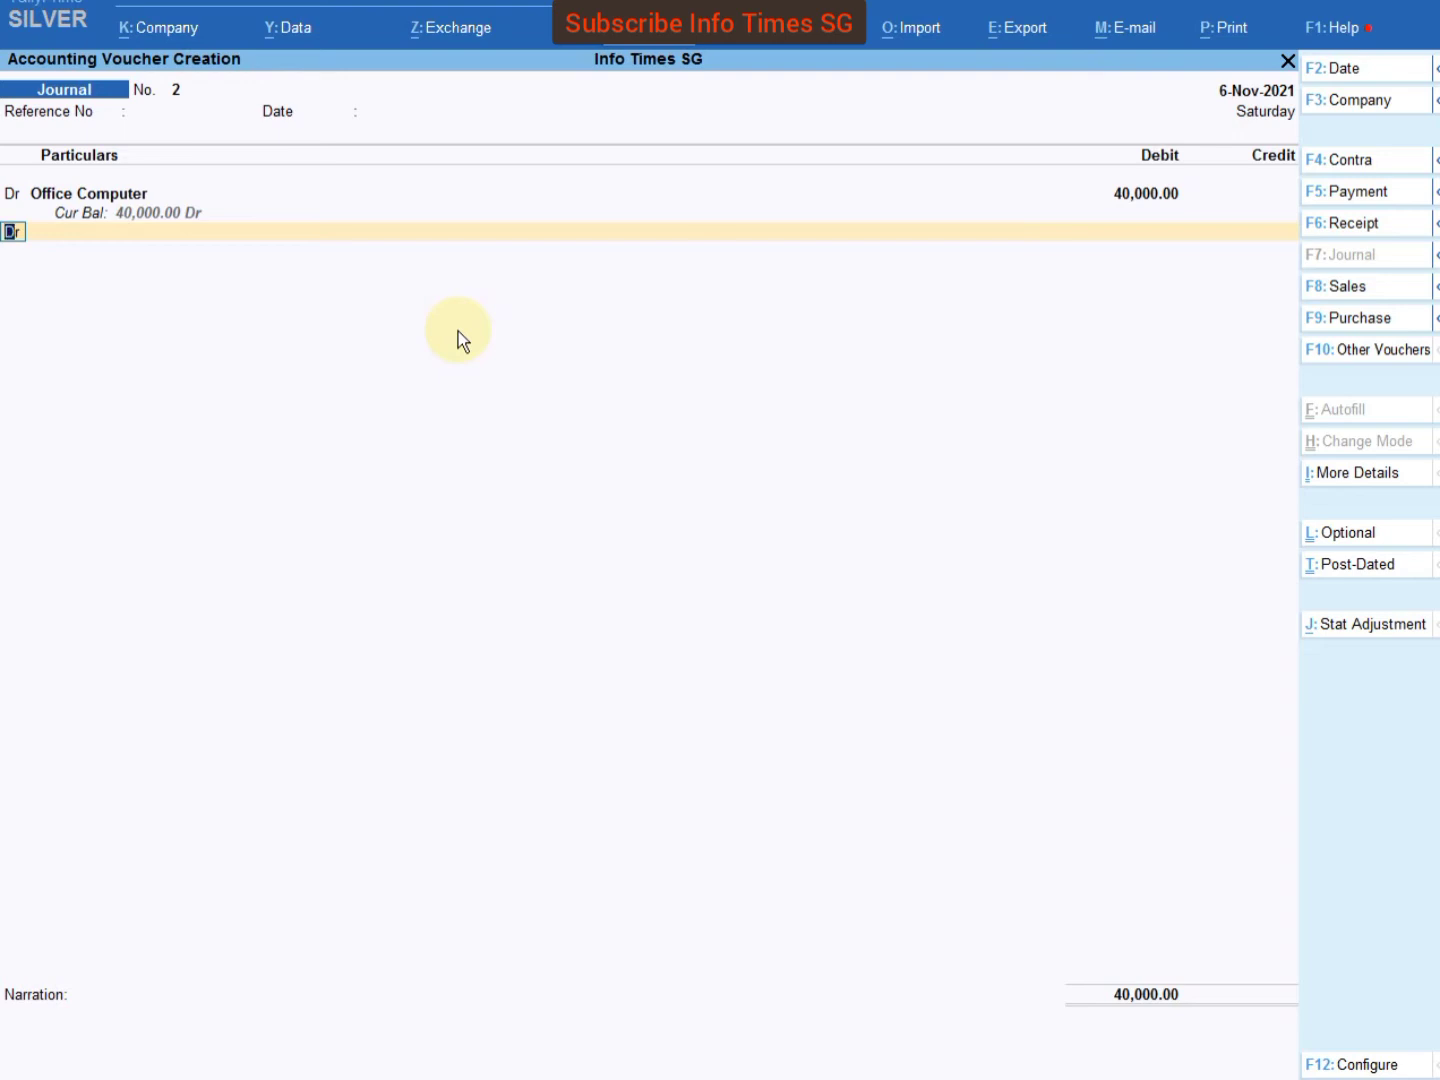
key("Return")
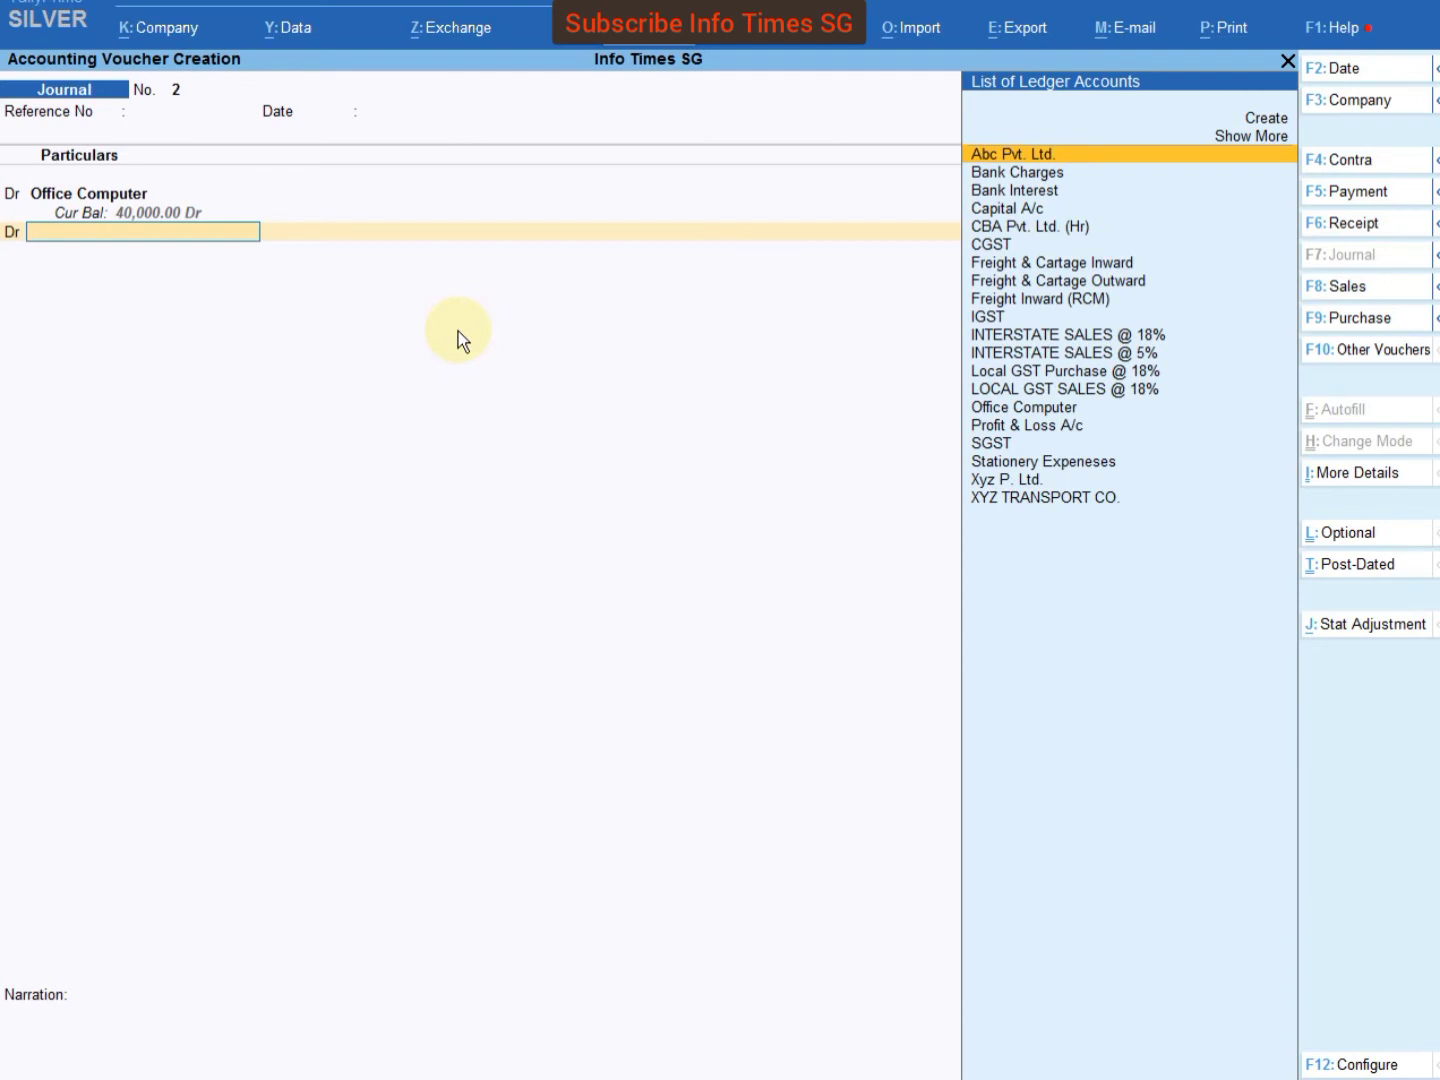
type("Cgst")
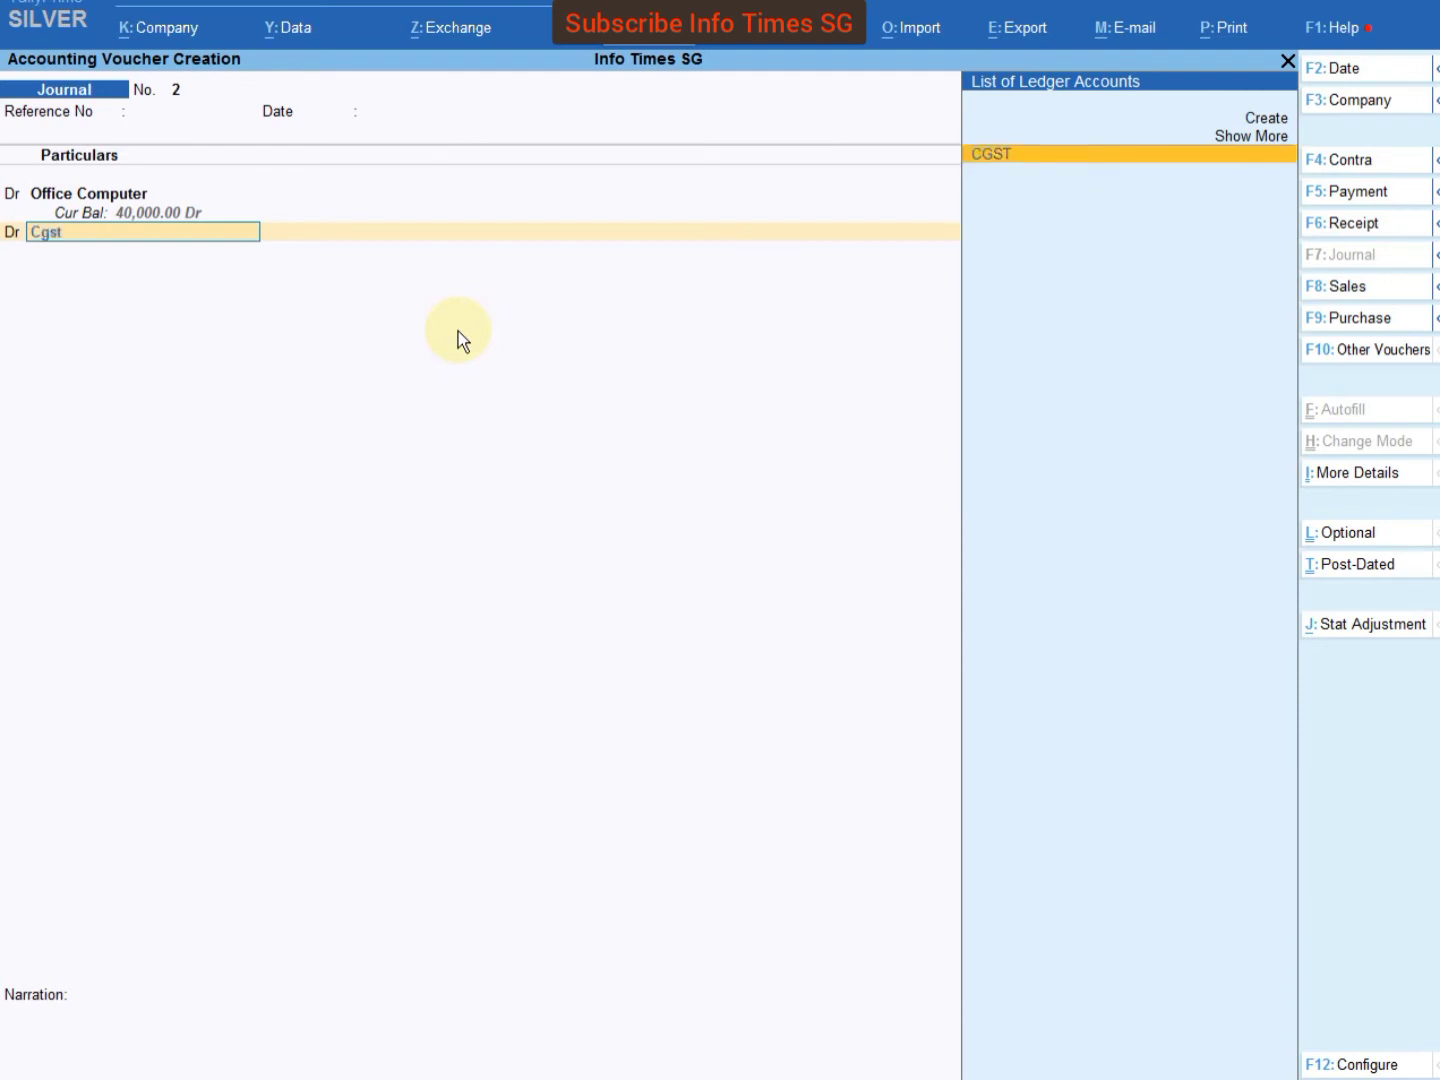
key("Return")
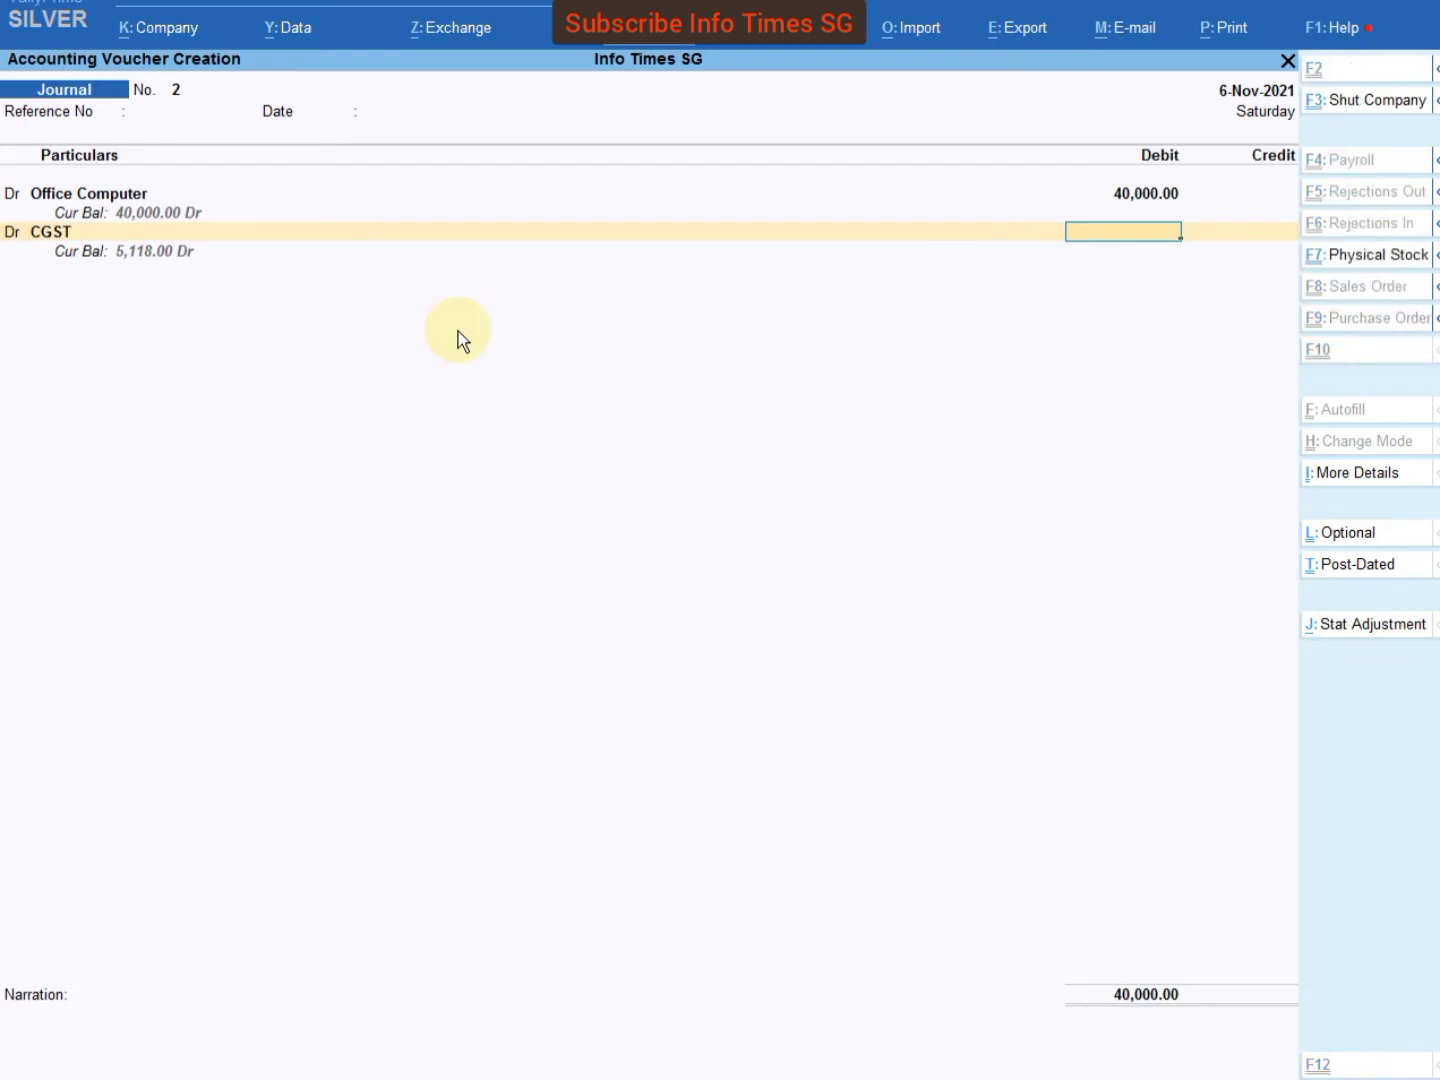
- Calculate 40000*9/100 in the built-in calculator for the CGST amount
key("ctrl+n")
type("40000")
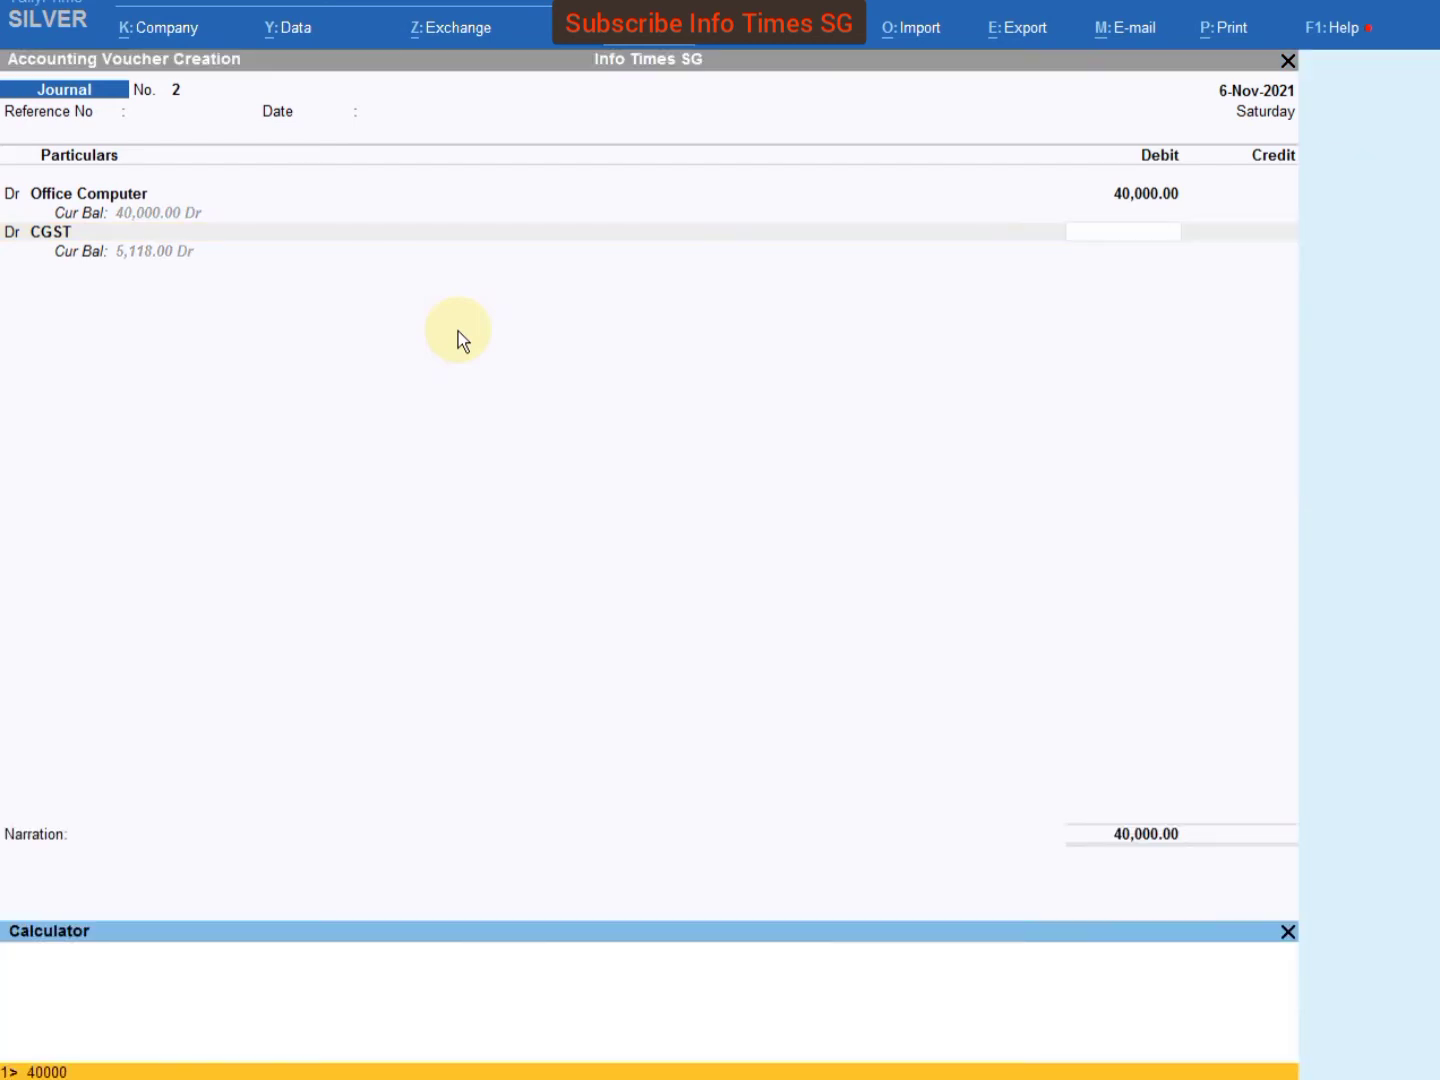
type("*9/100")
key("Return")
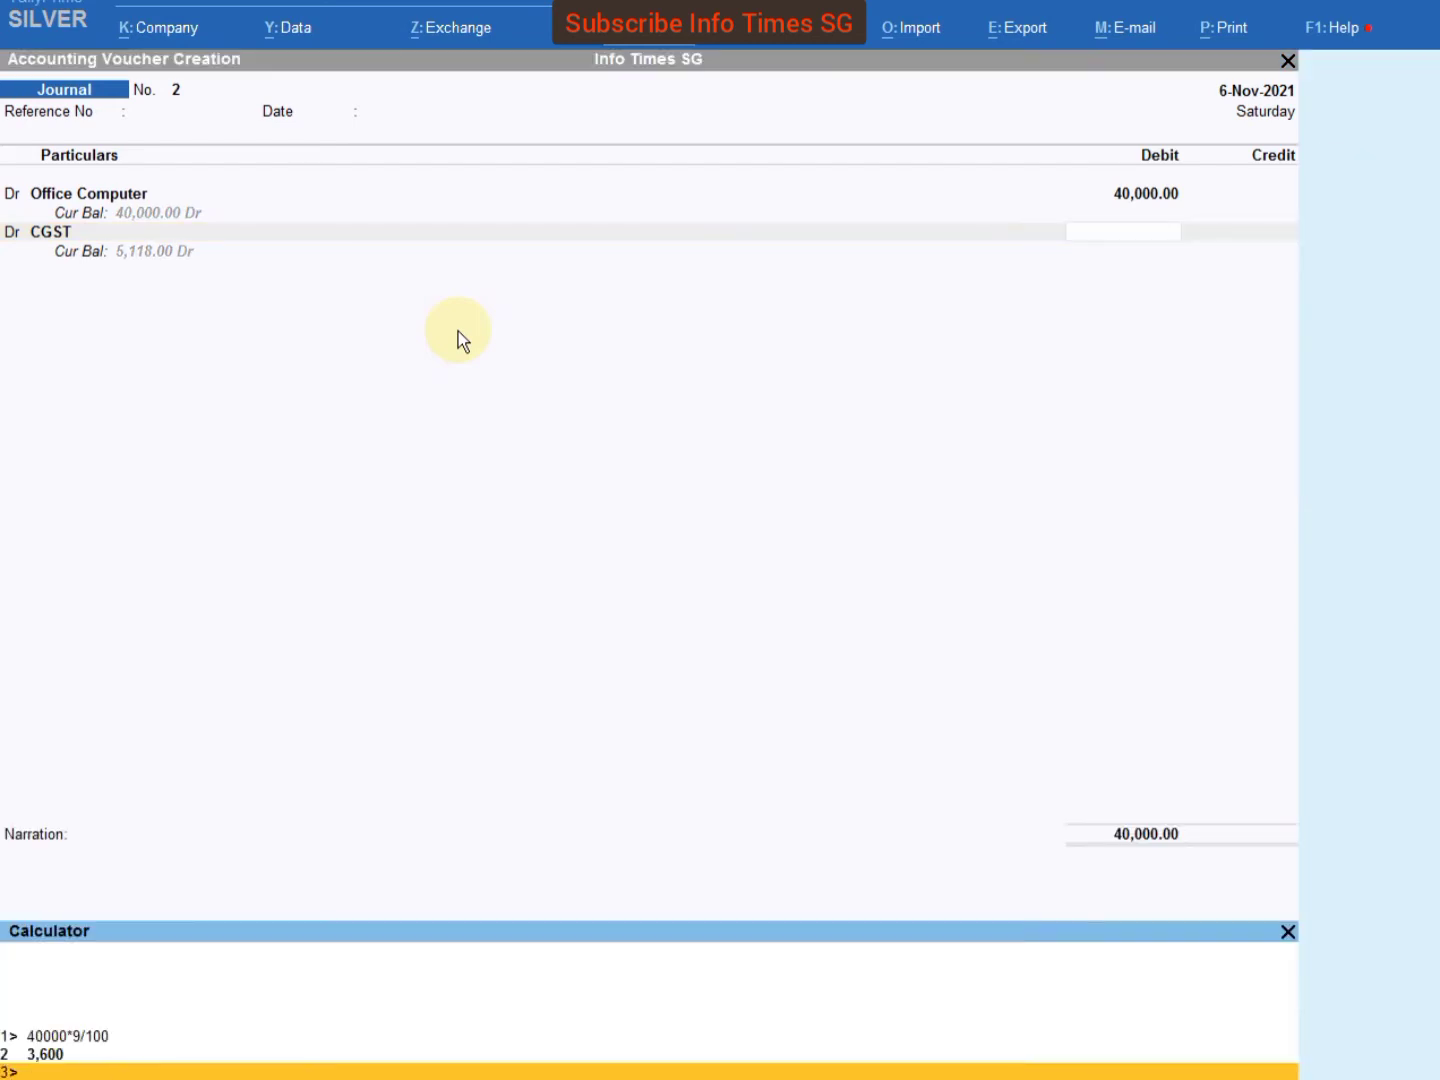
- Enter 3,600 as the debit amount for CGST in the journal voucher
key("ctrl+m")
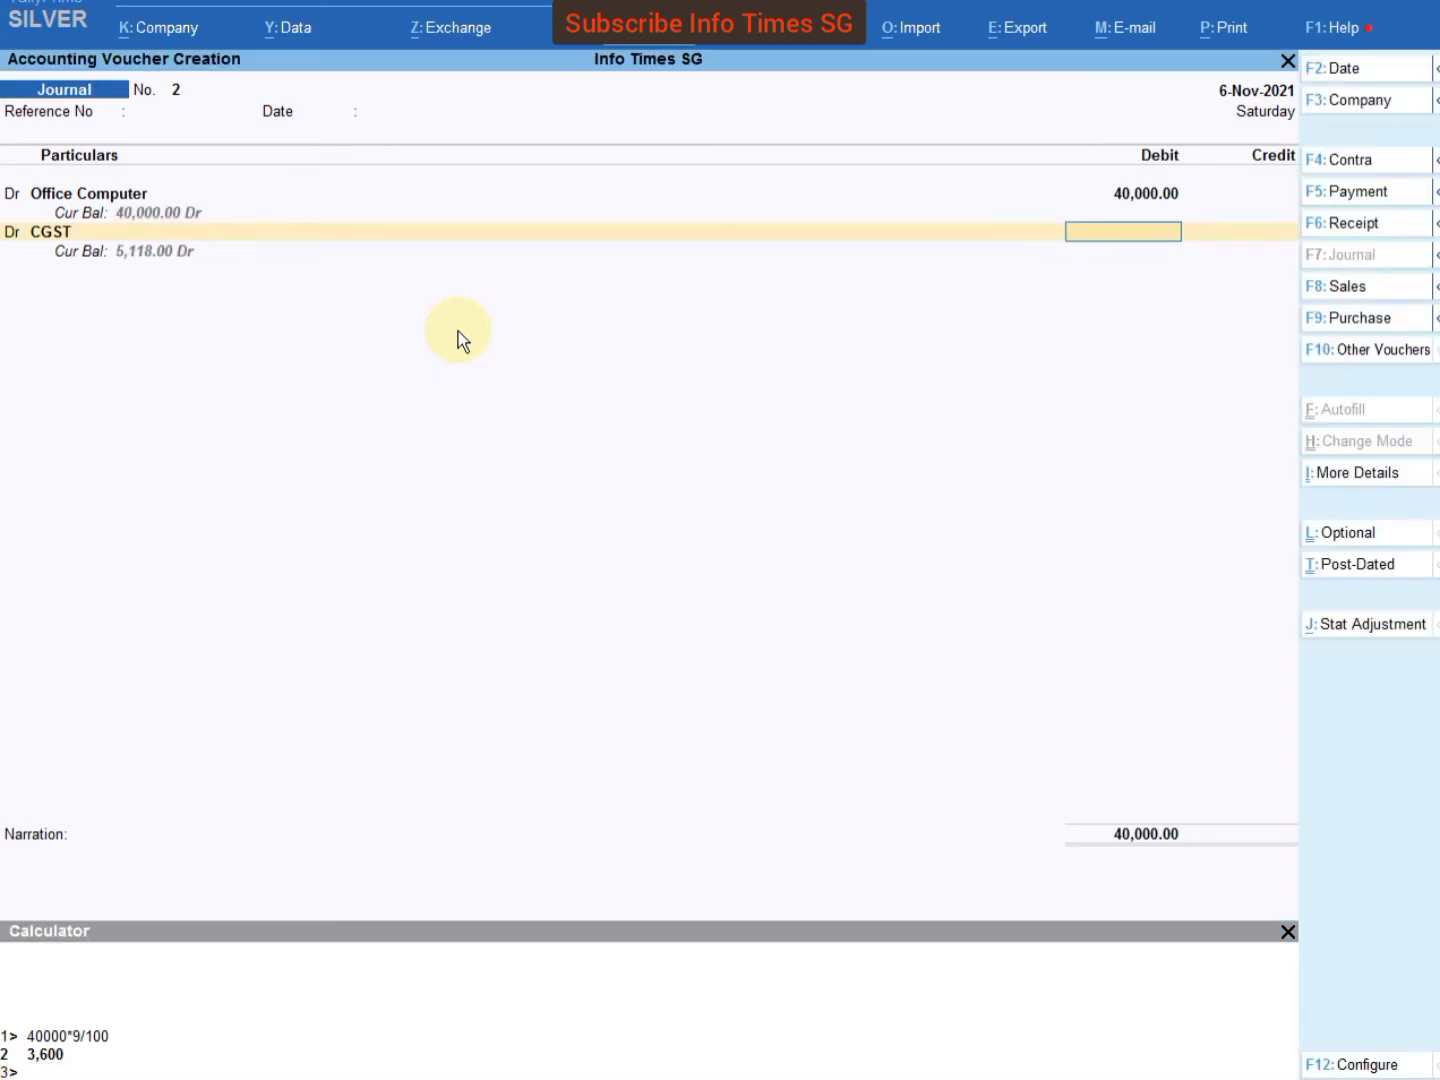
type("3600")
key("Return")
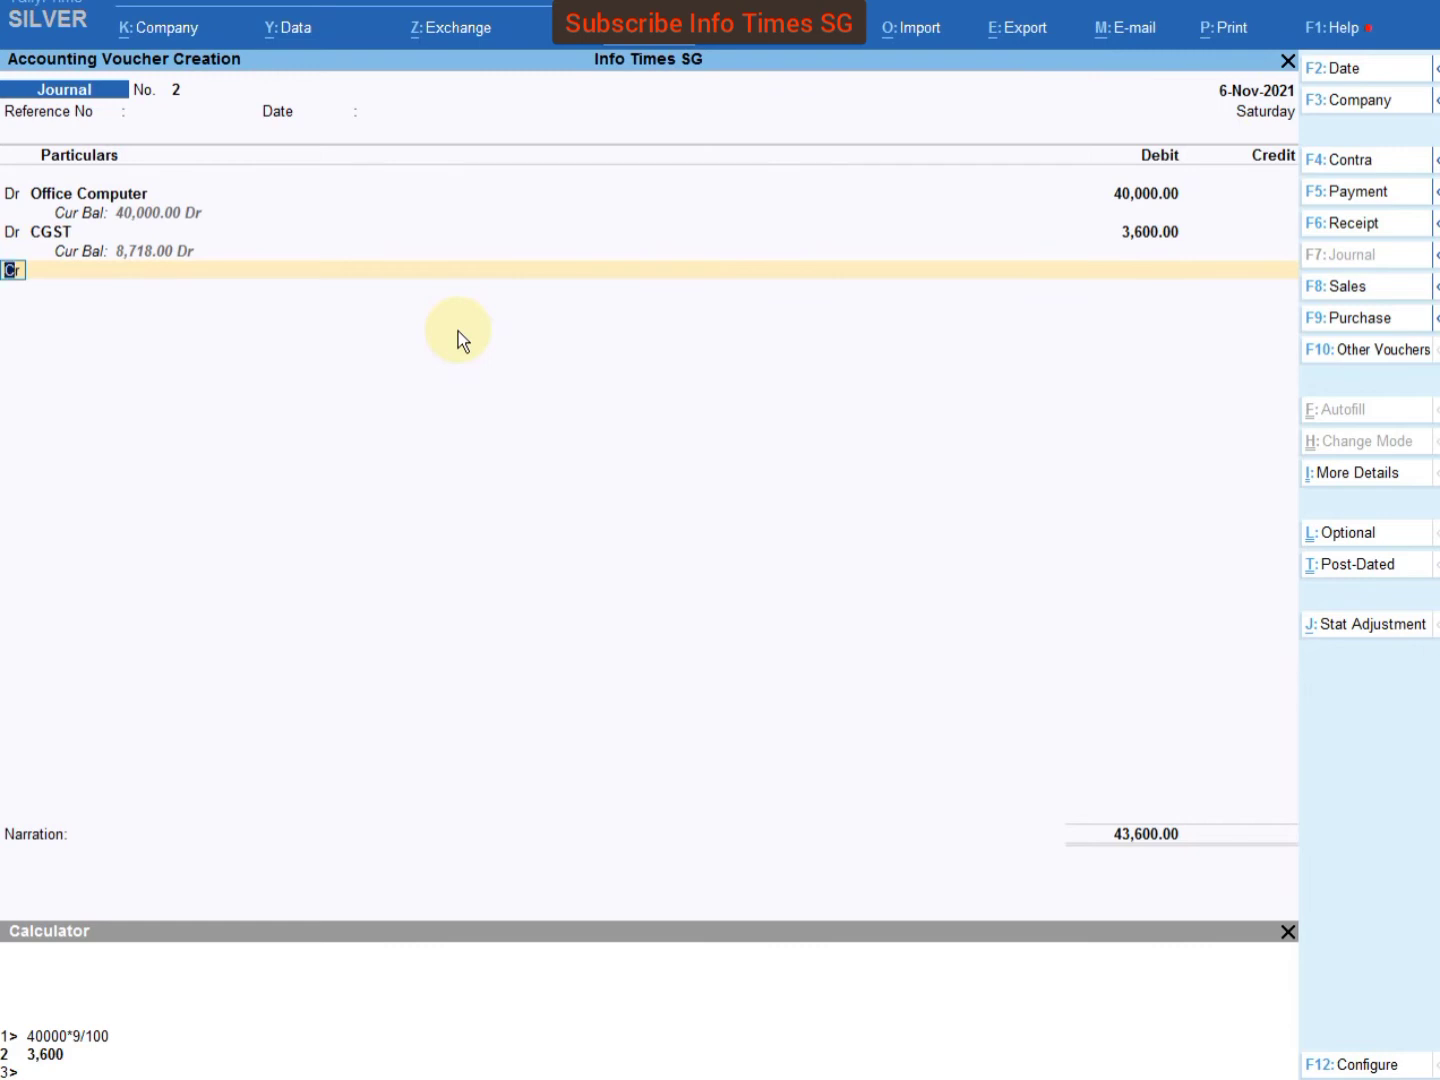
- Add a third debit line for the SGST ledger with an amount of 3,600
type("d")
key("Return")
type("sgst")
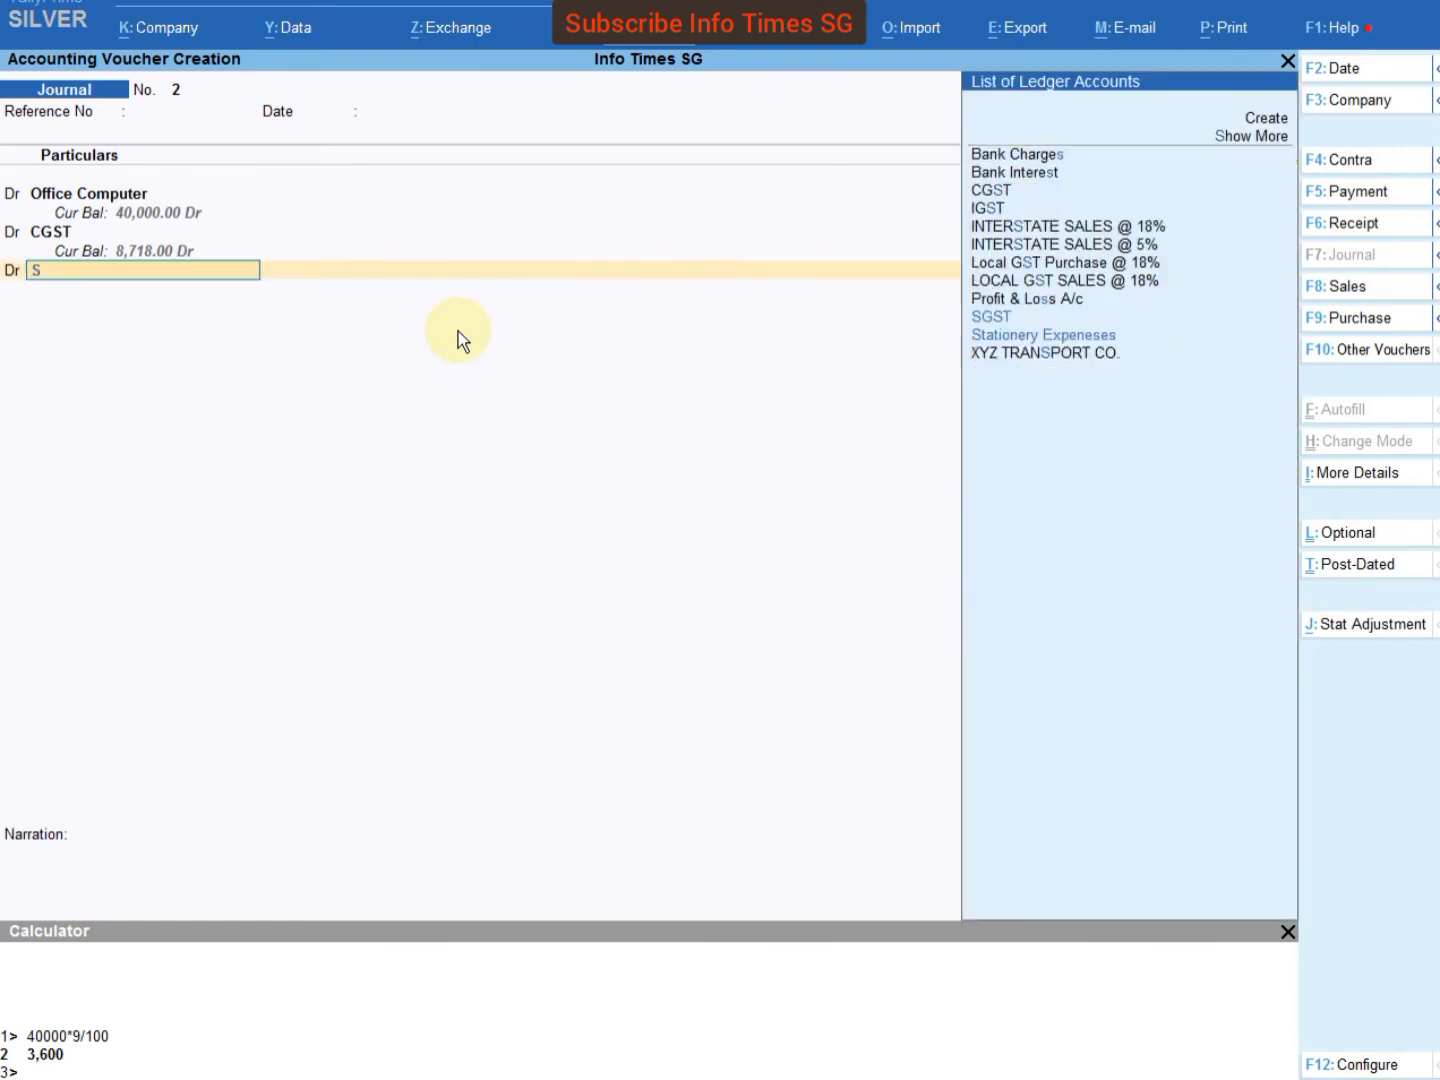
key("Return")
type("3600")
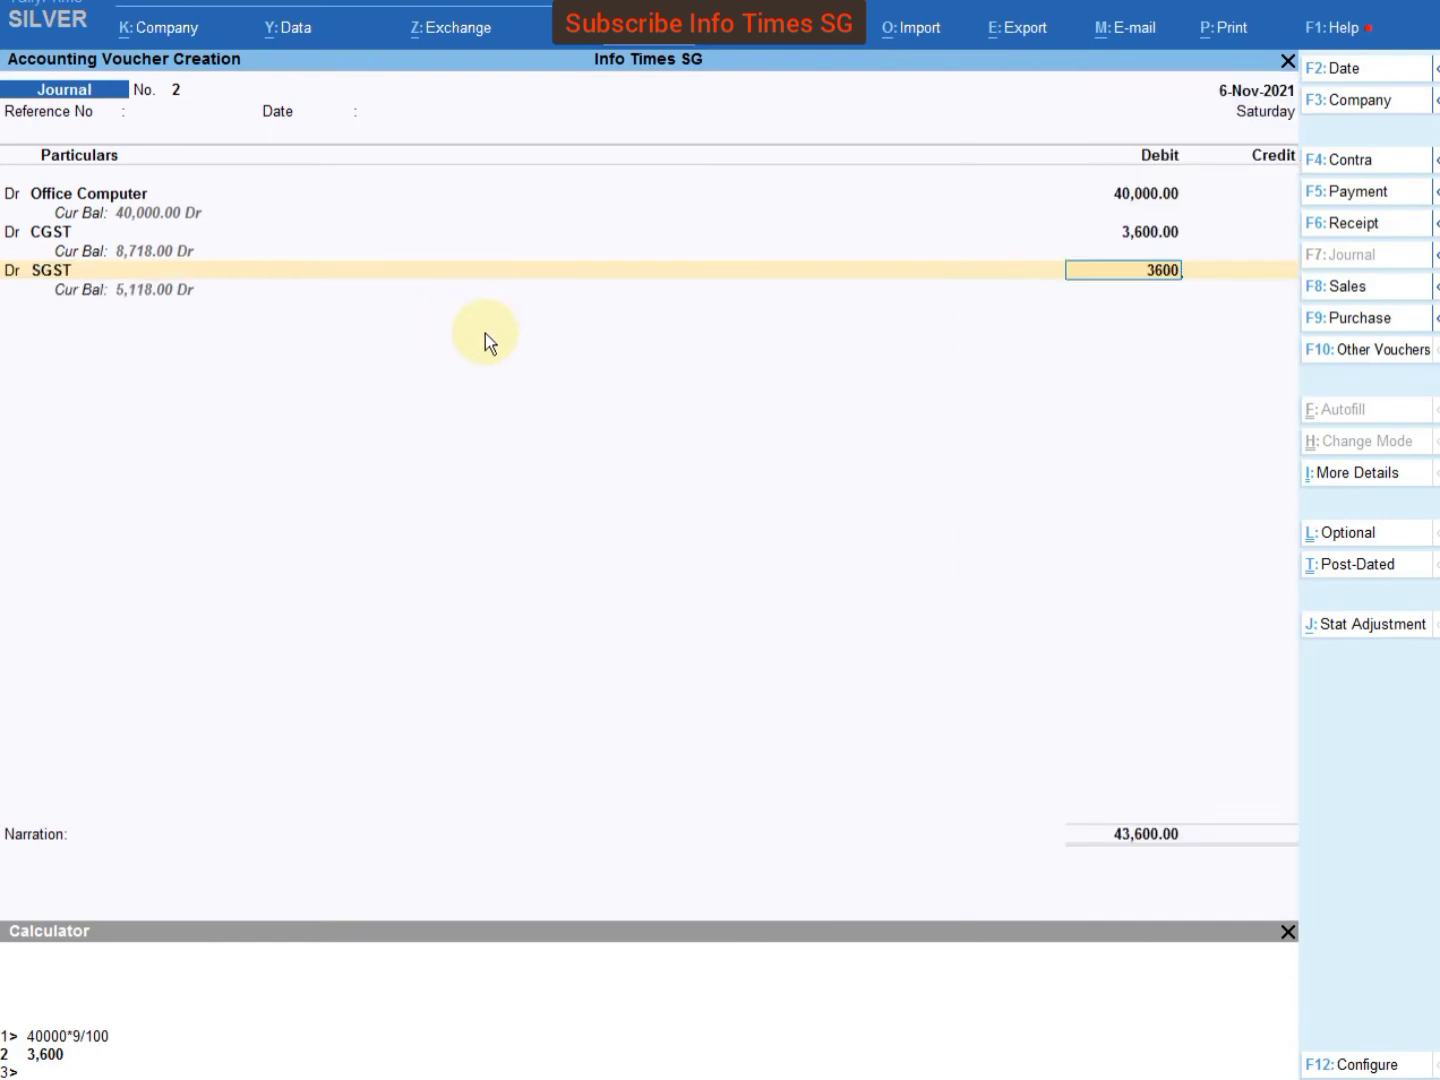
key("Return")
- Credit Xyz P. Ltd. with 47,200 on the next voucher line, checking its ledger master before accepting the amount
key("Return")
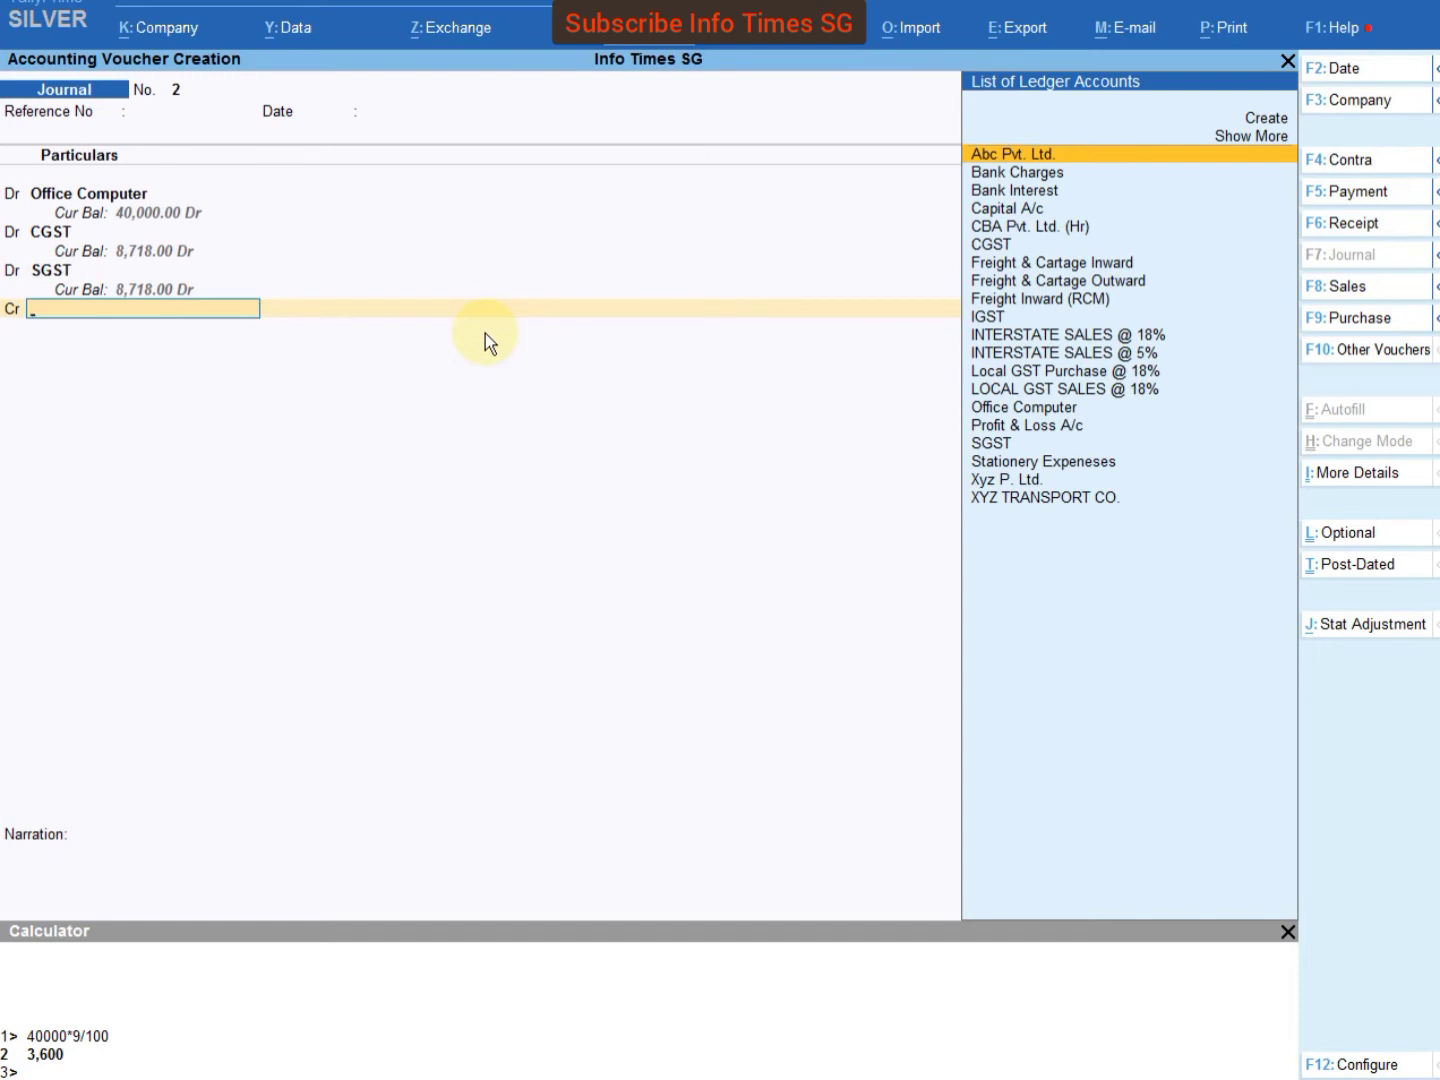
key("Down")
key("Down")
key("Down")
key("Down")
key("Down")
key("Down")
key("Down")
key("Down")
key("Down")
key("Down")
key("Down")
key("Down")
key("Down")
key("Down")
key("Down")
key("Down")
key("Down")
key("Down")
key("Down")
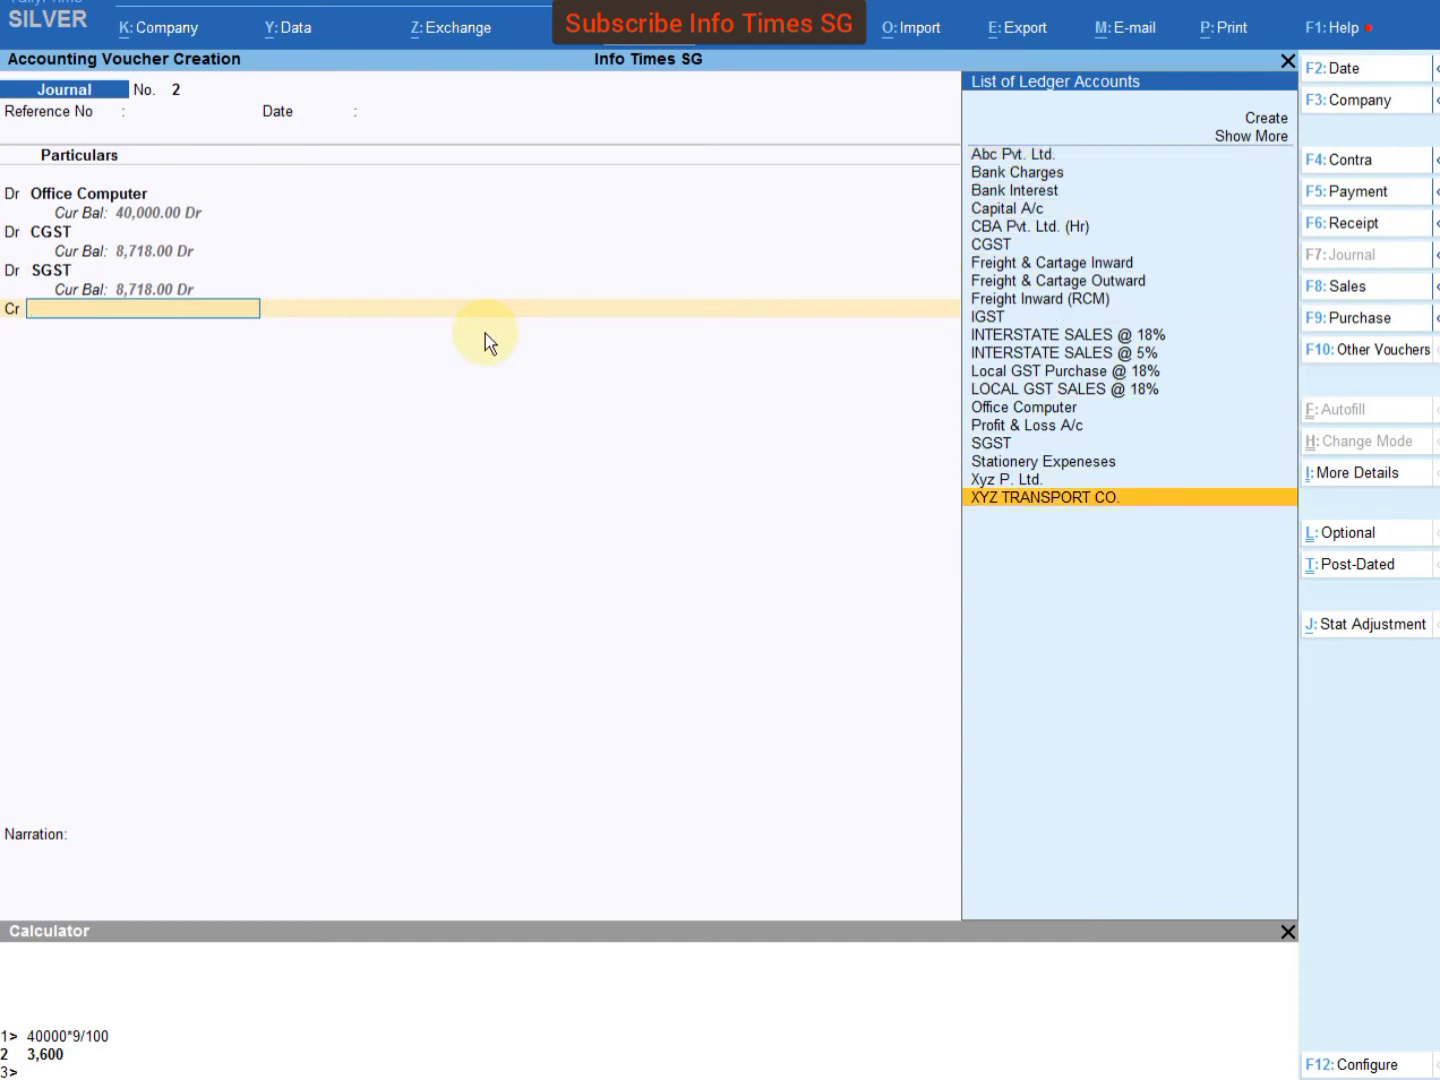
key("Up")
key("Return")
key("BackSpace")
key("ctrl+Return")
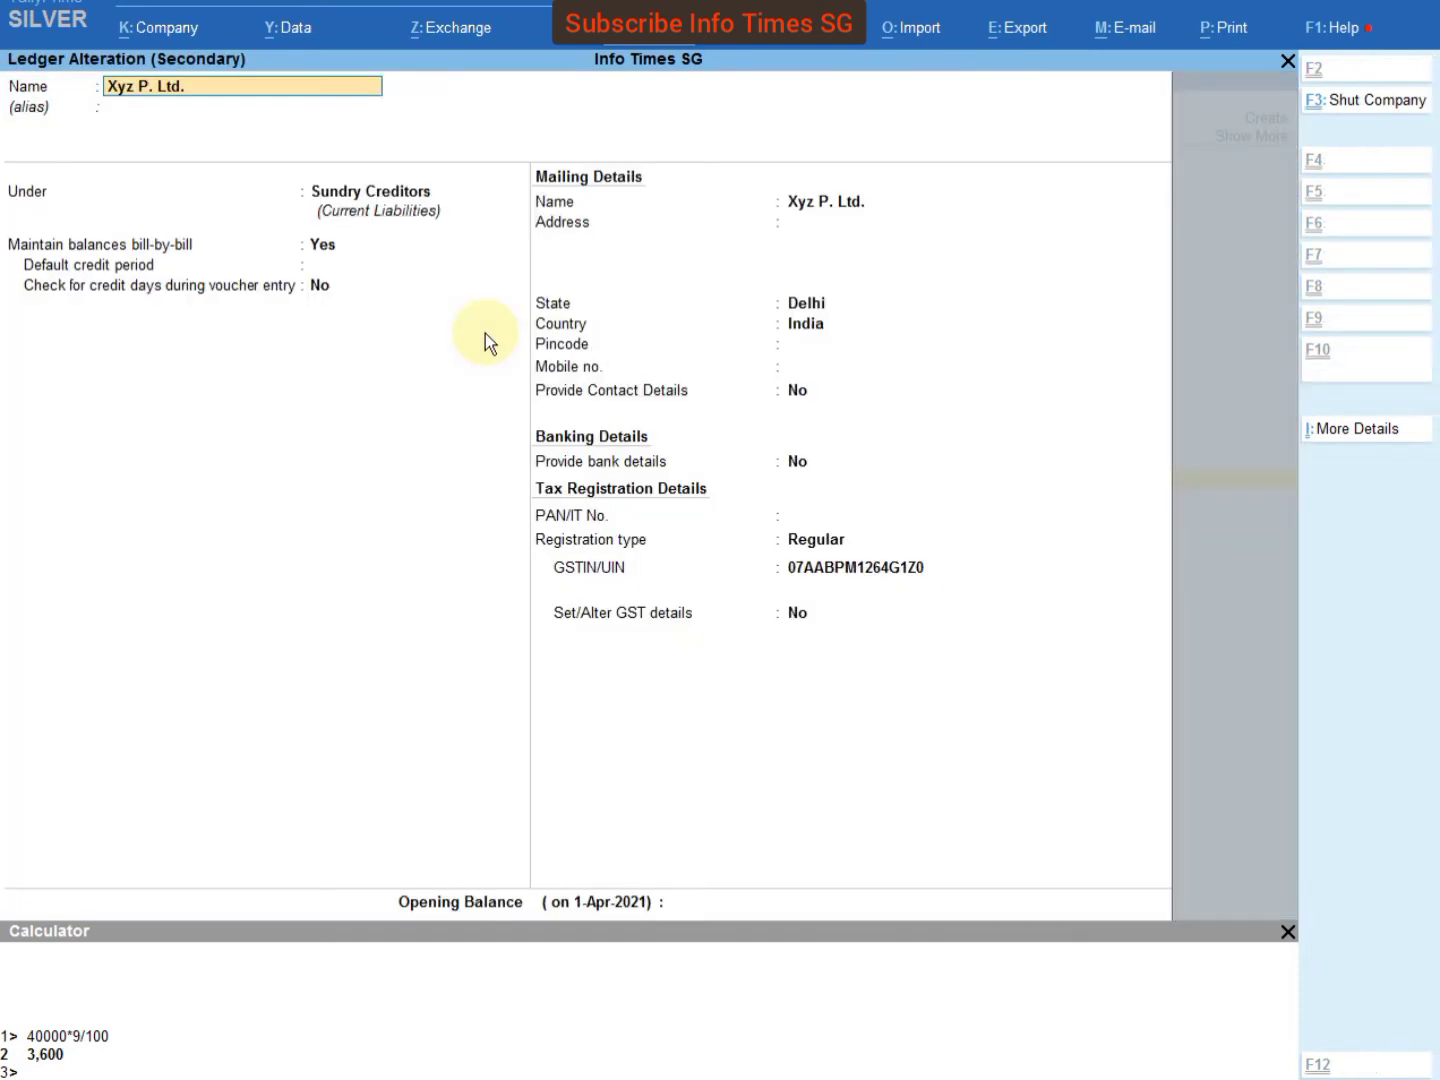
key("ctrl+a")
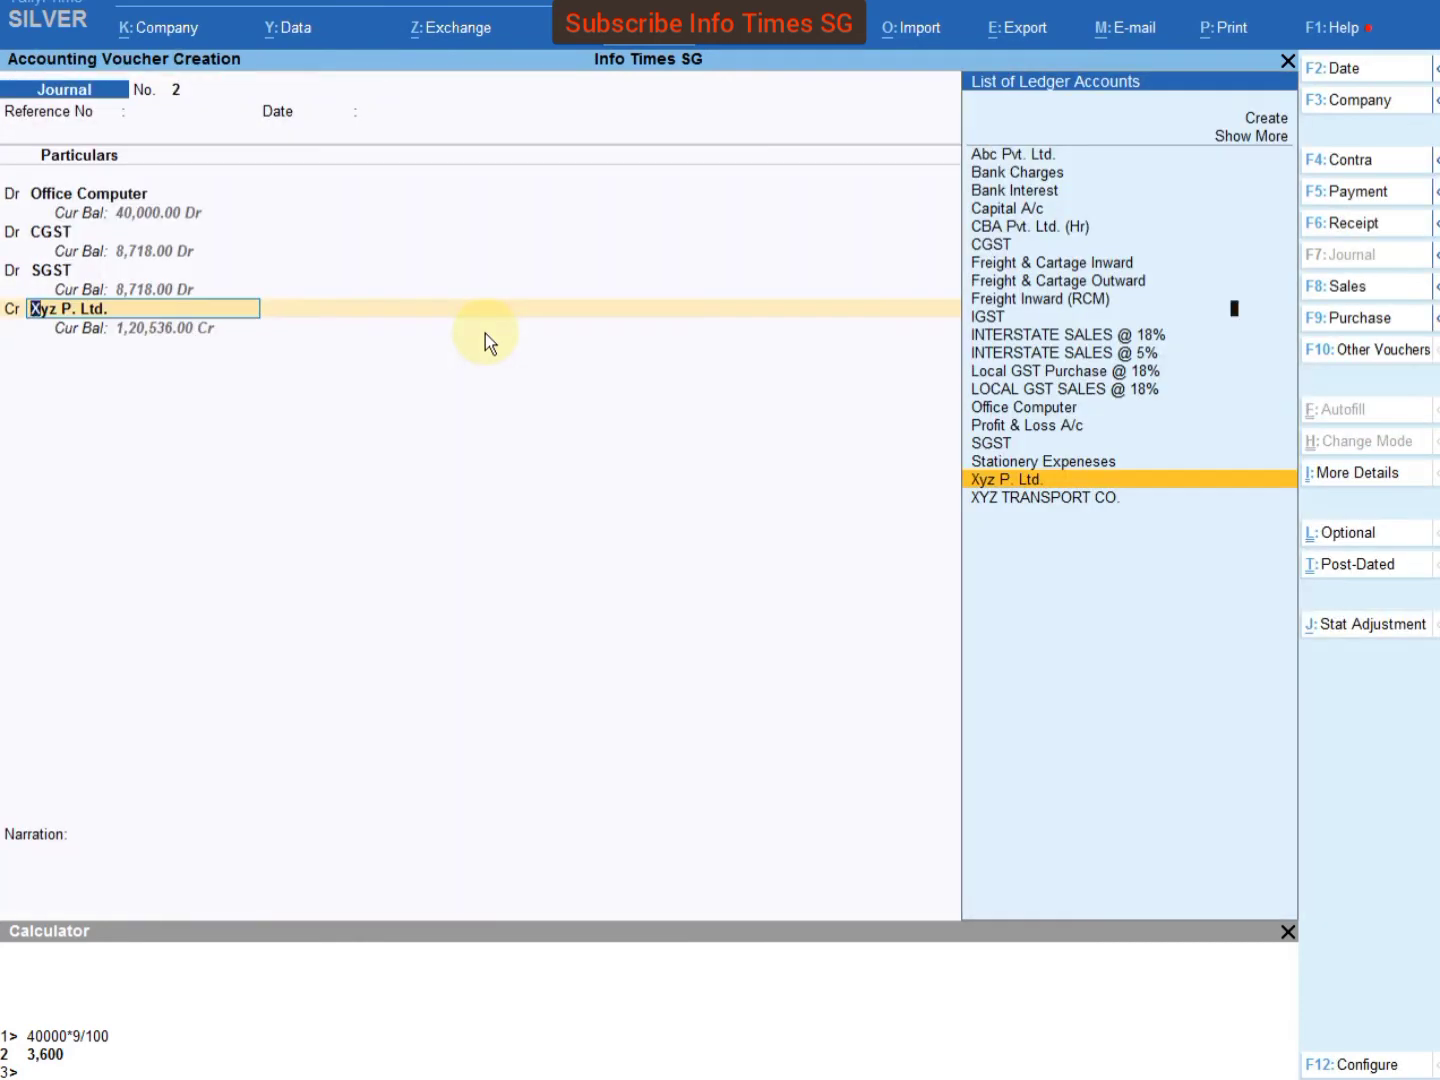
key("Return")
key("Return")
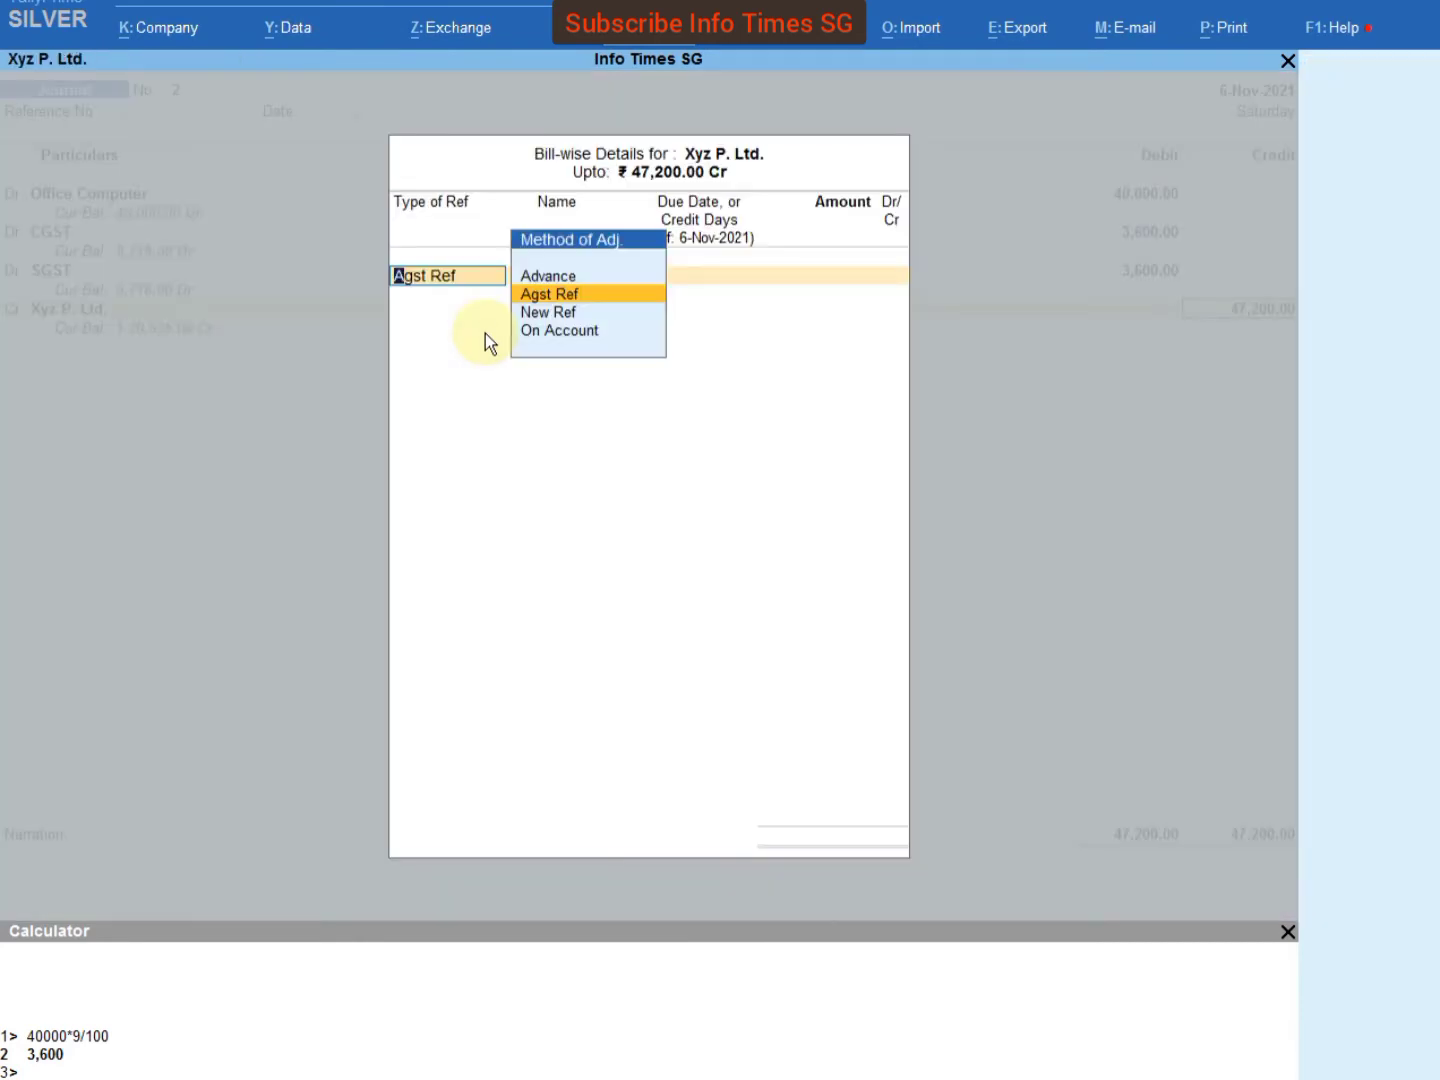
- Leave the bill-wise details and set "Use default Bill-wise details for Bill Allocation" to Yes in the voucher configuration
key("Escape")
key("Return")
key("Escape")
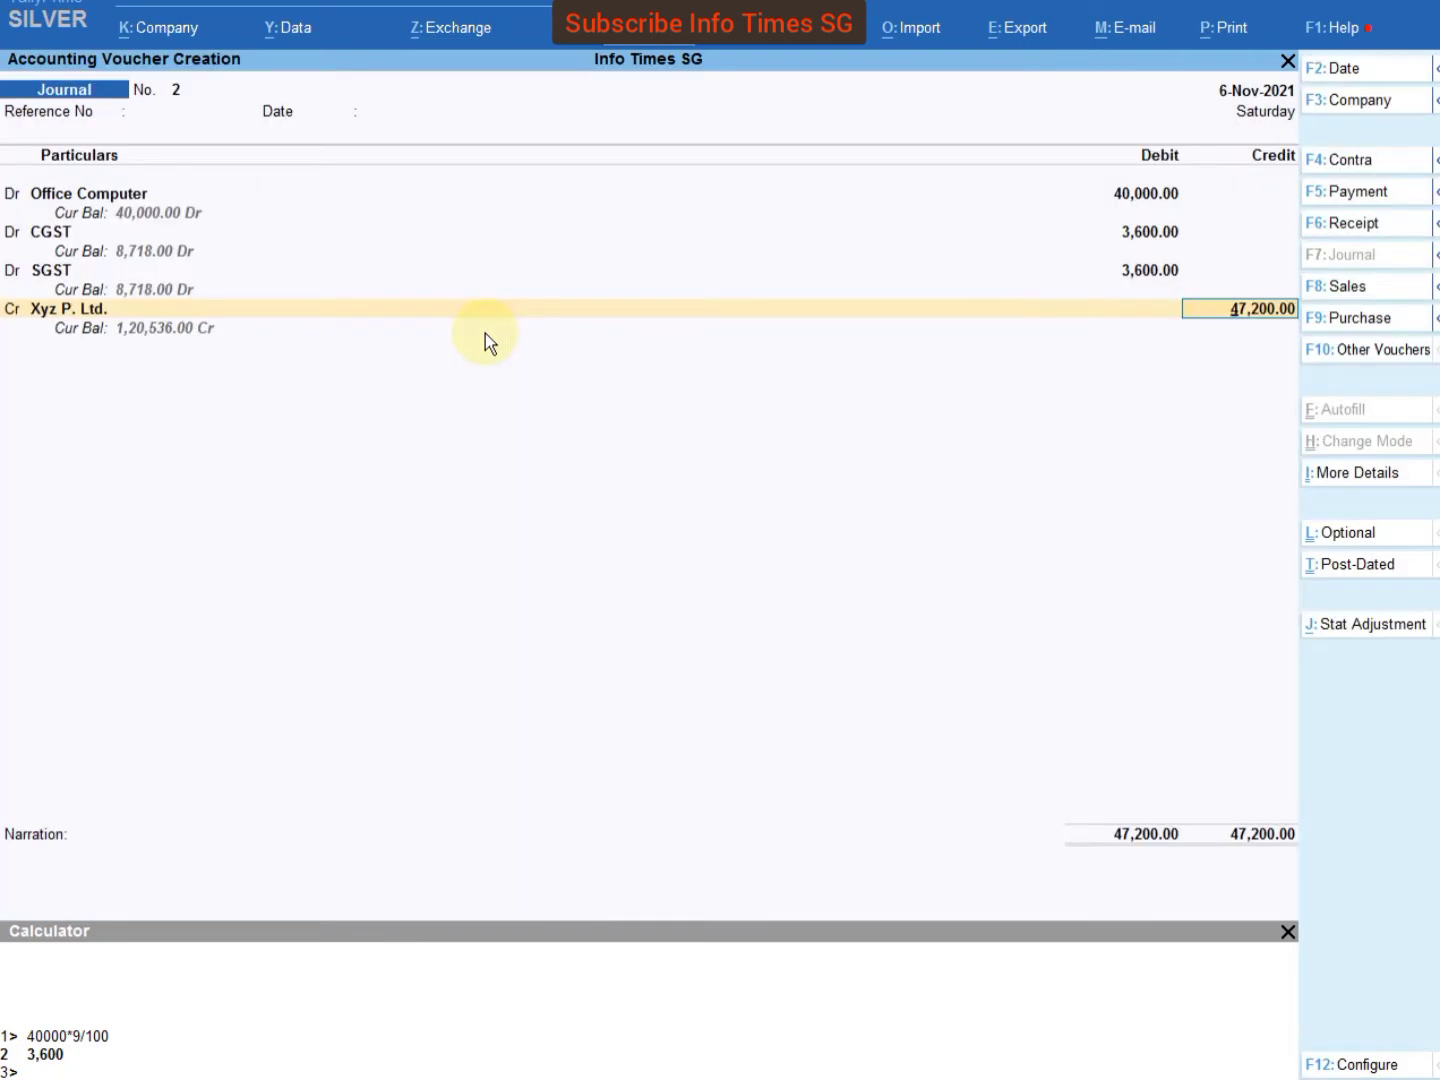
left_click(1362, 1063)
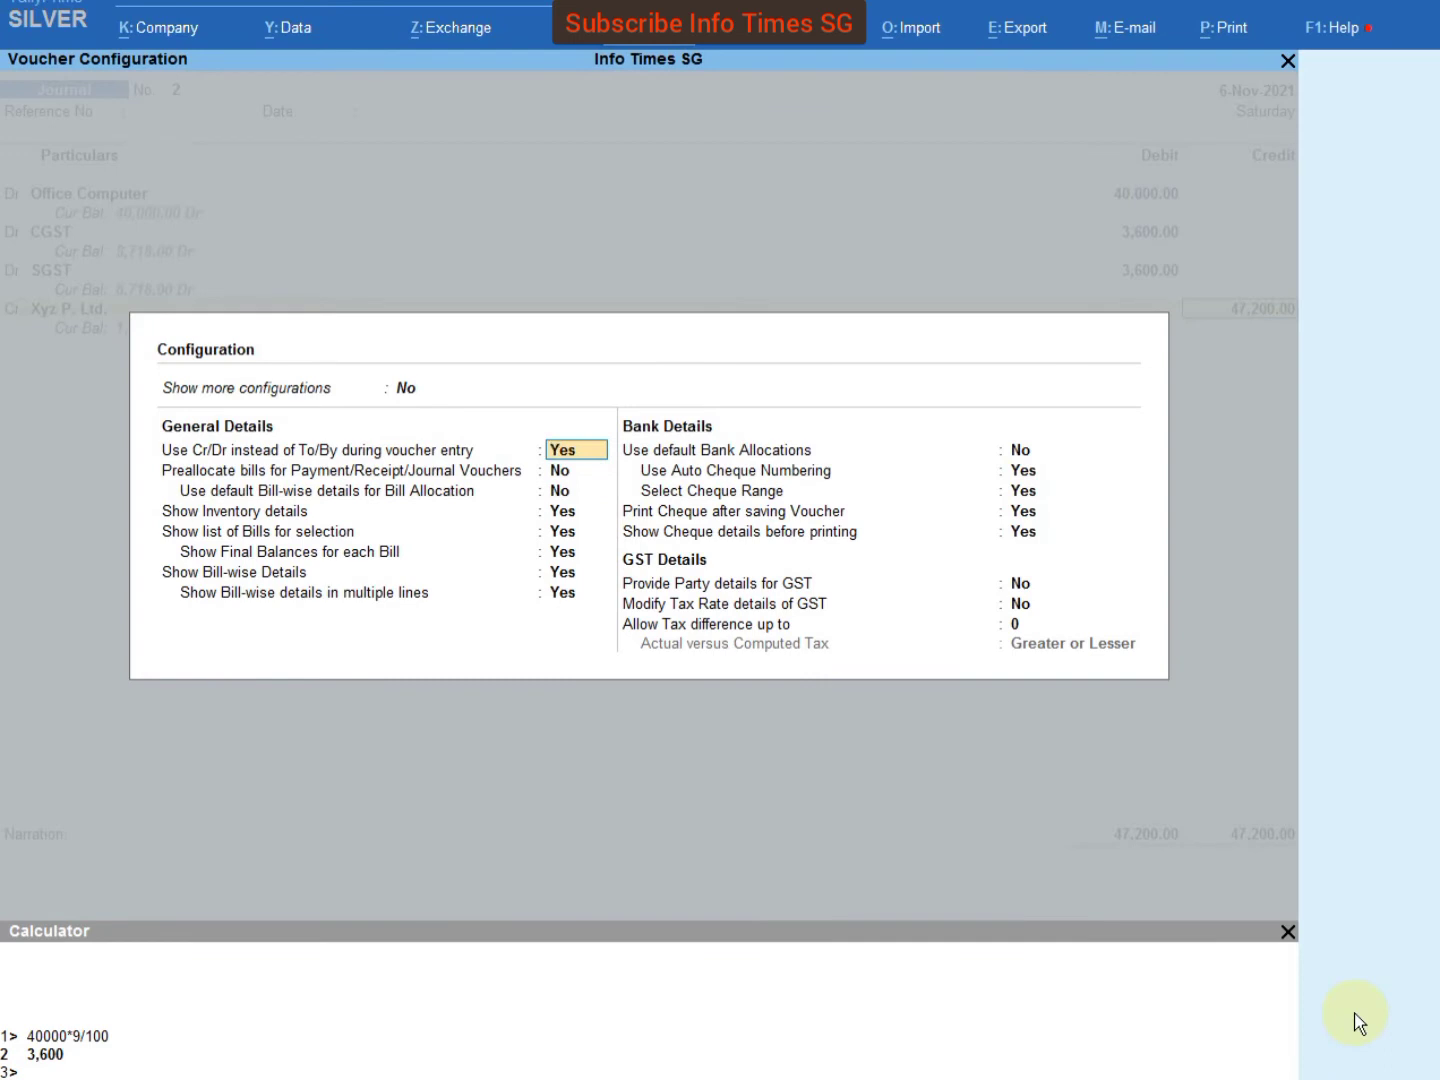
key("Return")
key("Return")
type("y")
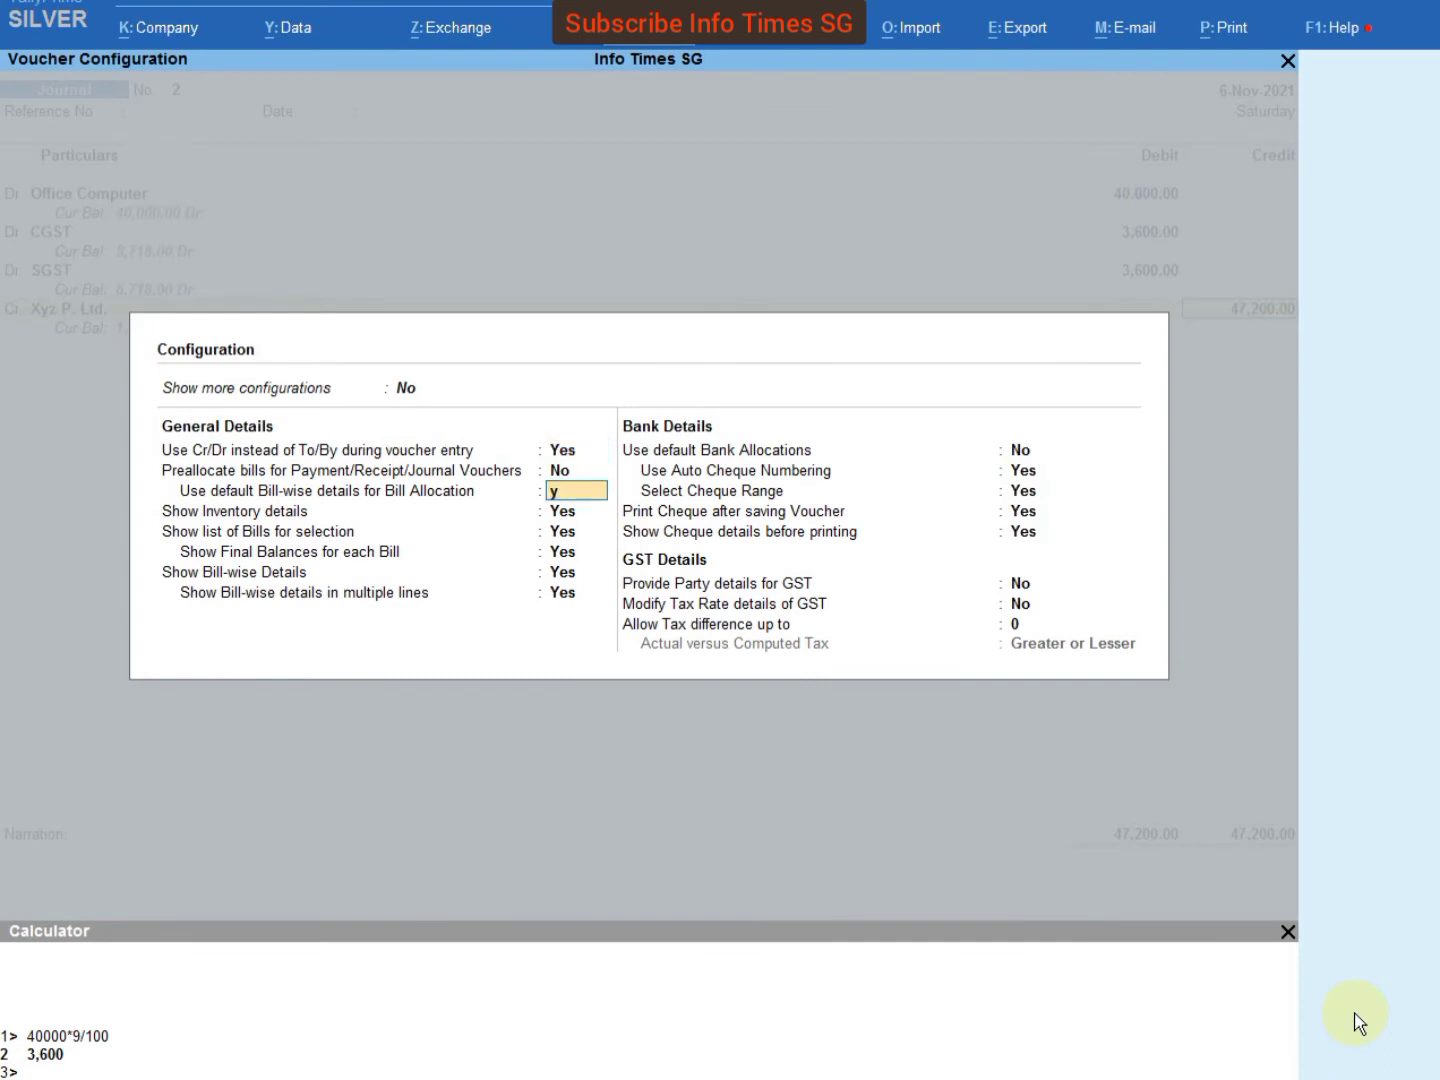
key("Return")
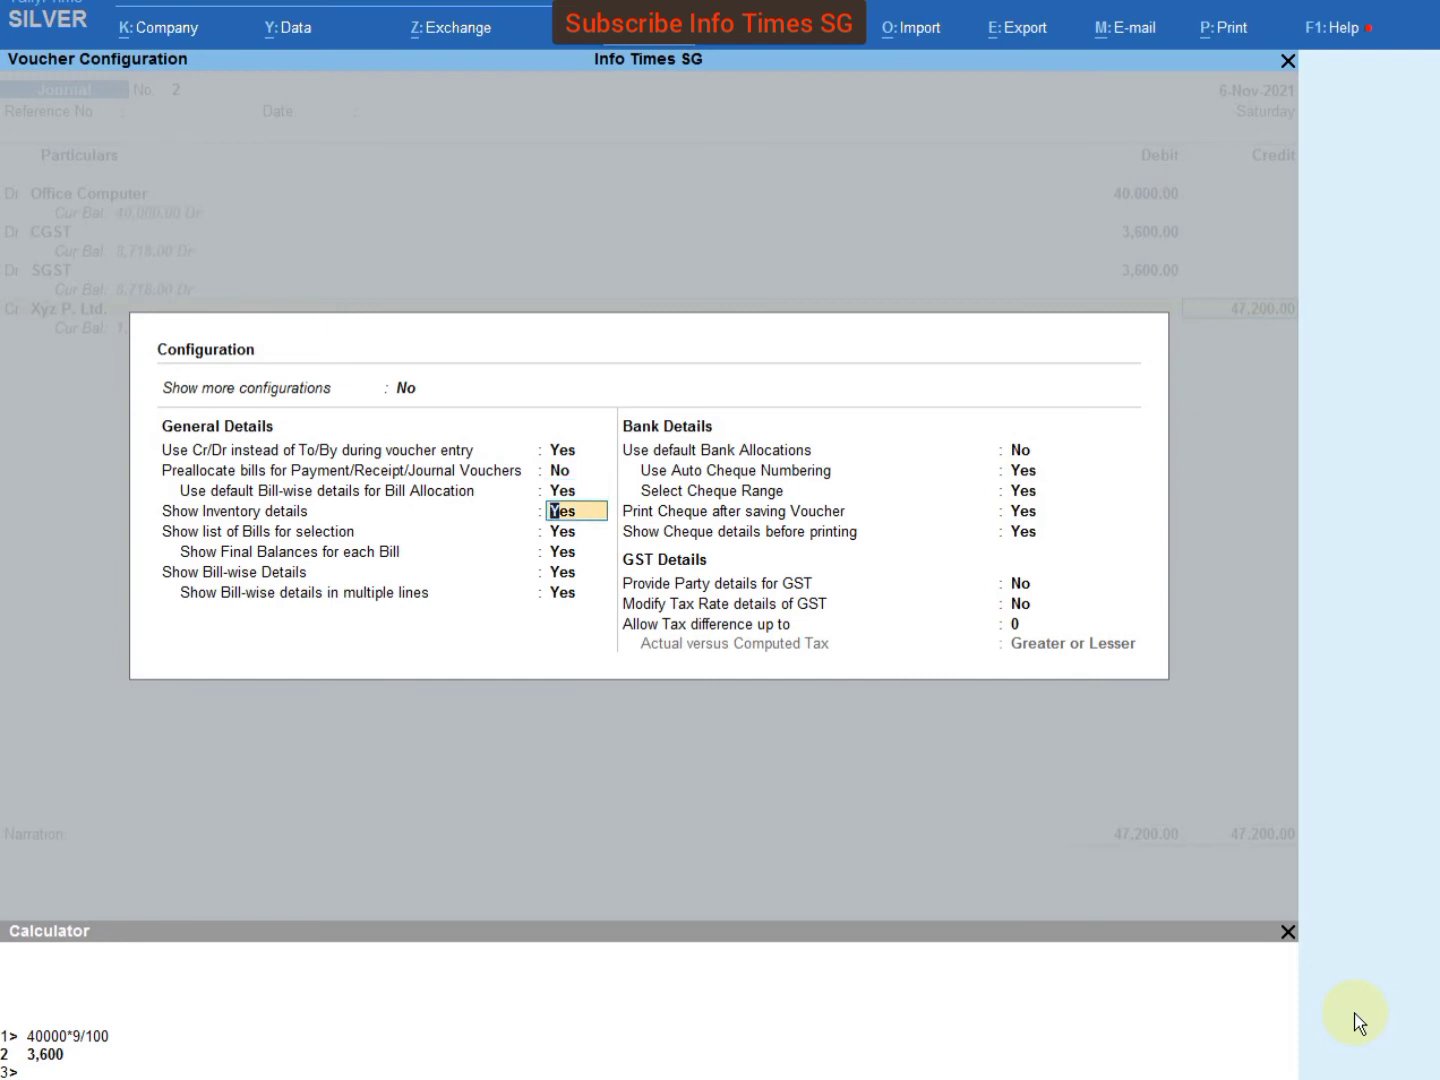
key("ctrl+a")
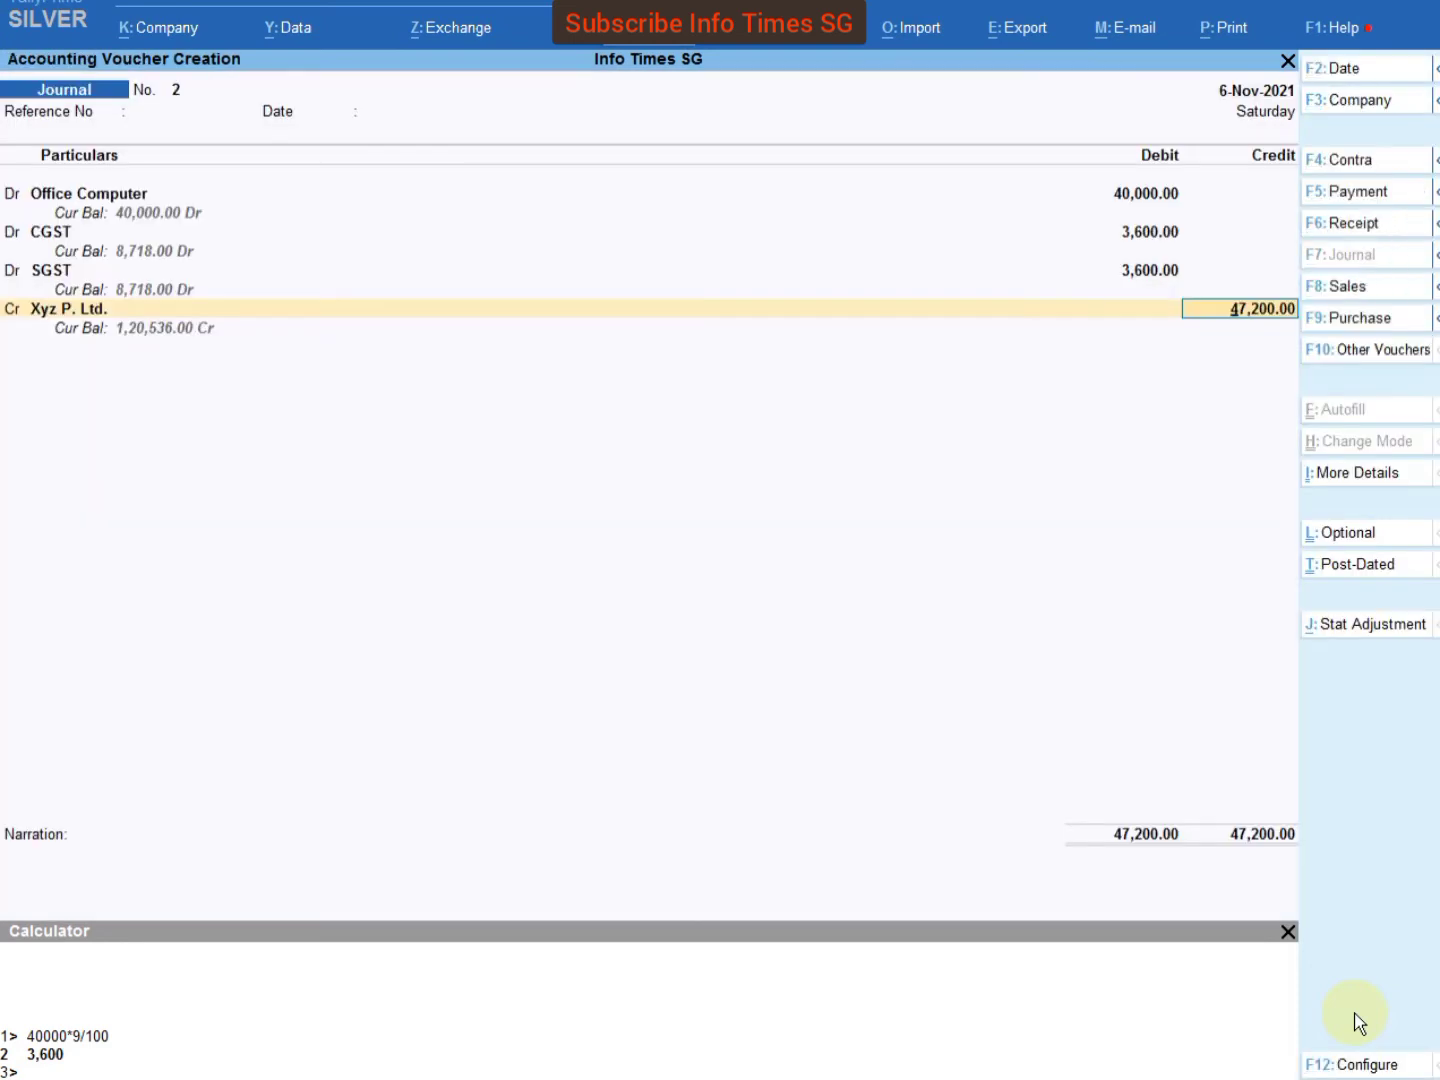
- Accept the credit amount, save the journal voucher without a narration and leave voucher entry
key("Return")
key("Return")
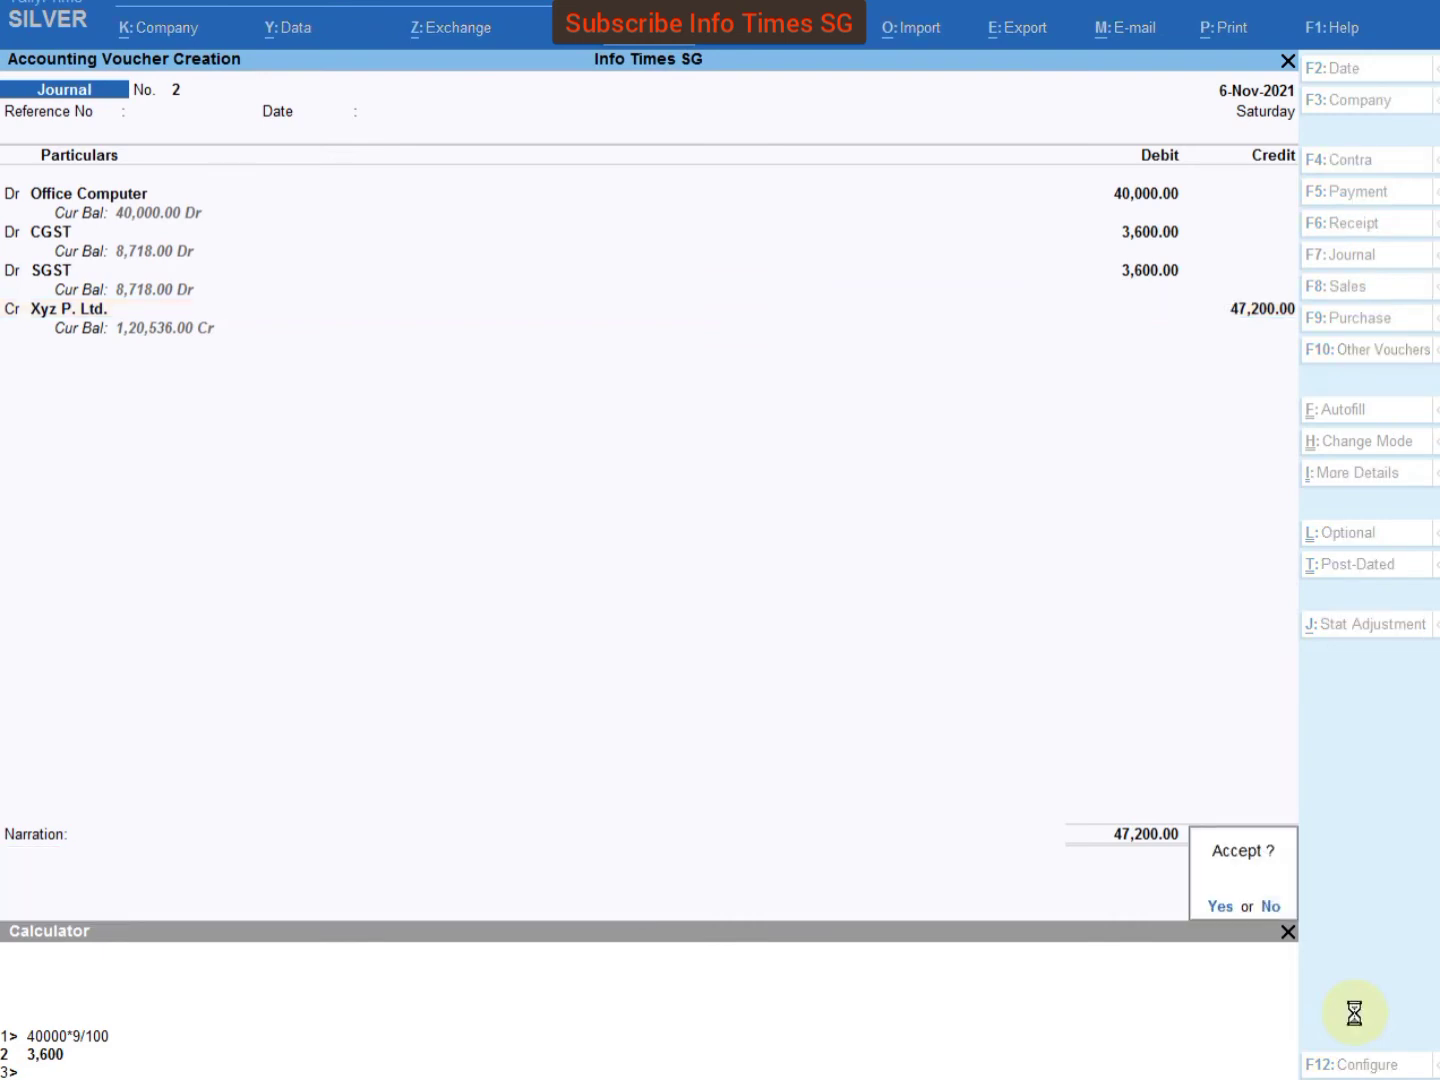
key("Return")
key("Escape")
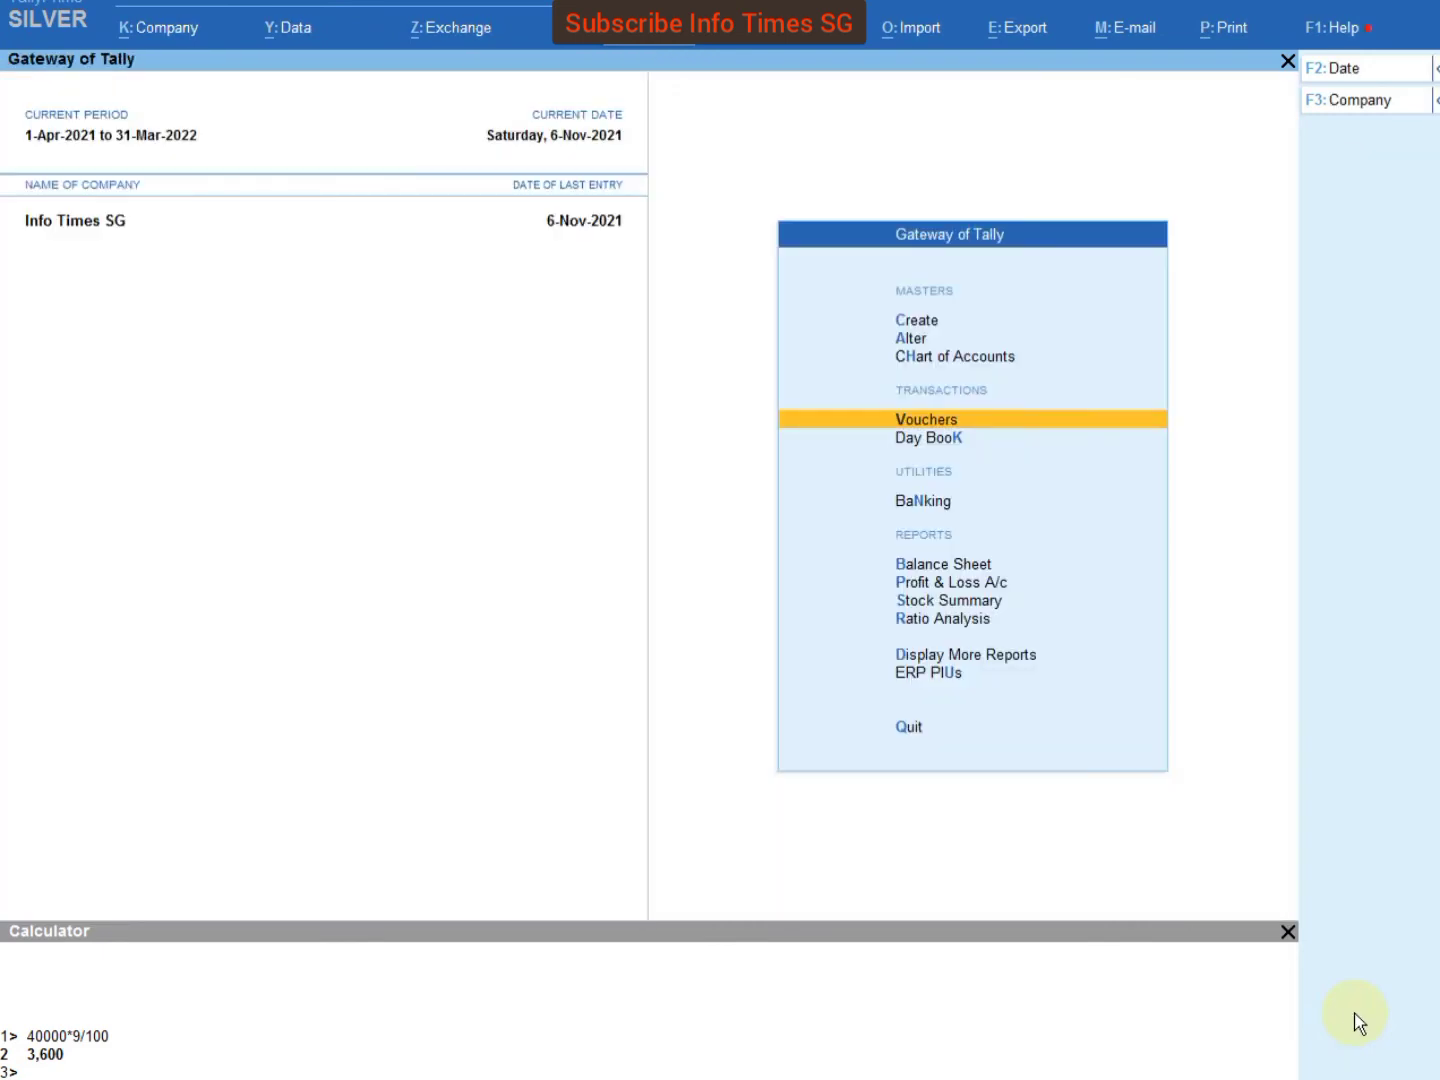
- Open the Balance Sheet and drill down into the Fixed Assets group
key("Escape")
key("Escape")
key("b")
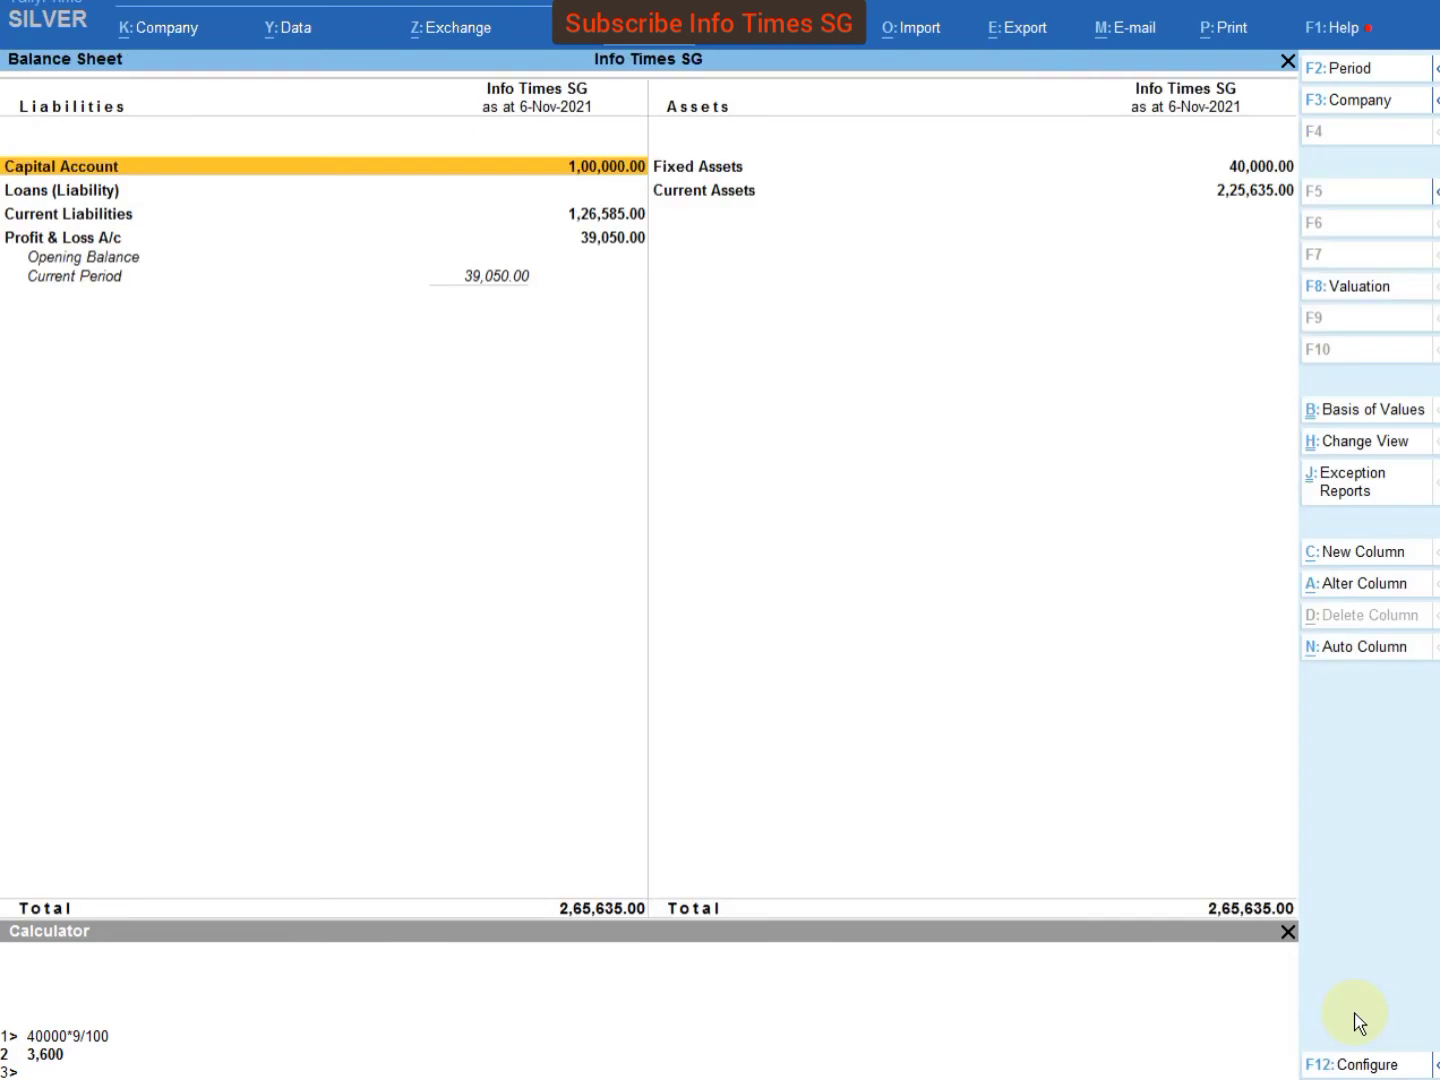
key("Right")
key("Down")
key("Up")
key("Return")
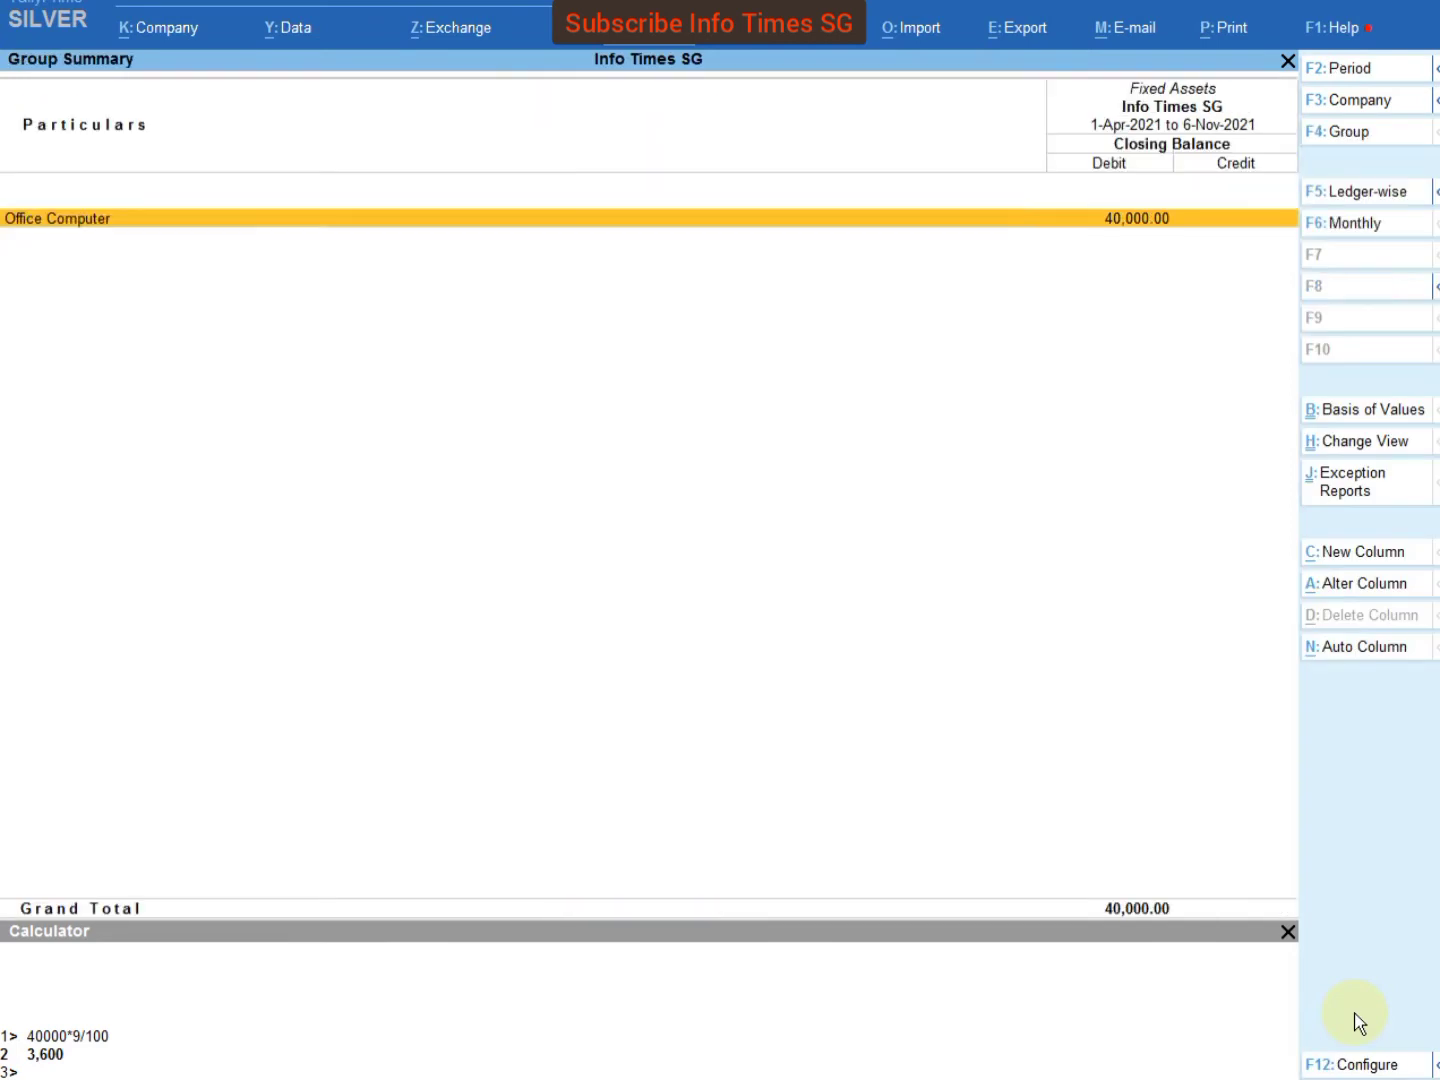
- Drill down from Office Computer through November to its journal voucher, and return to the Gateway of Tally
key("Return")
key("Up")
key("Down")
key("Return")
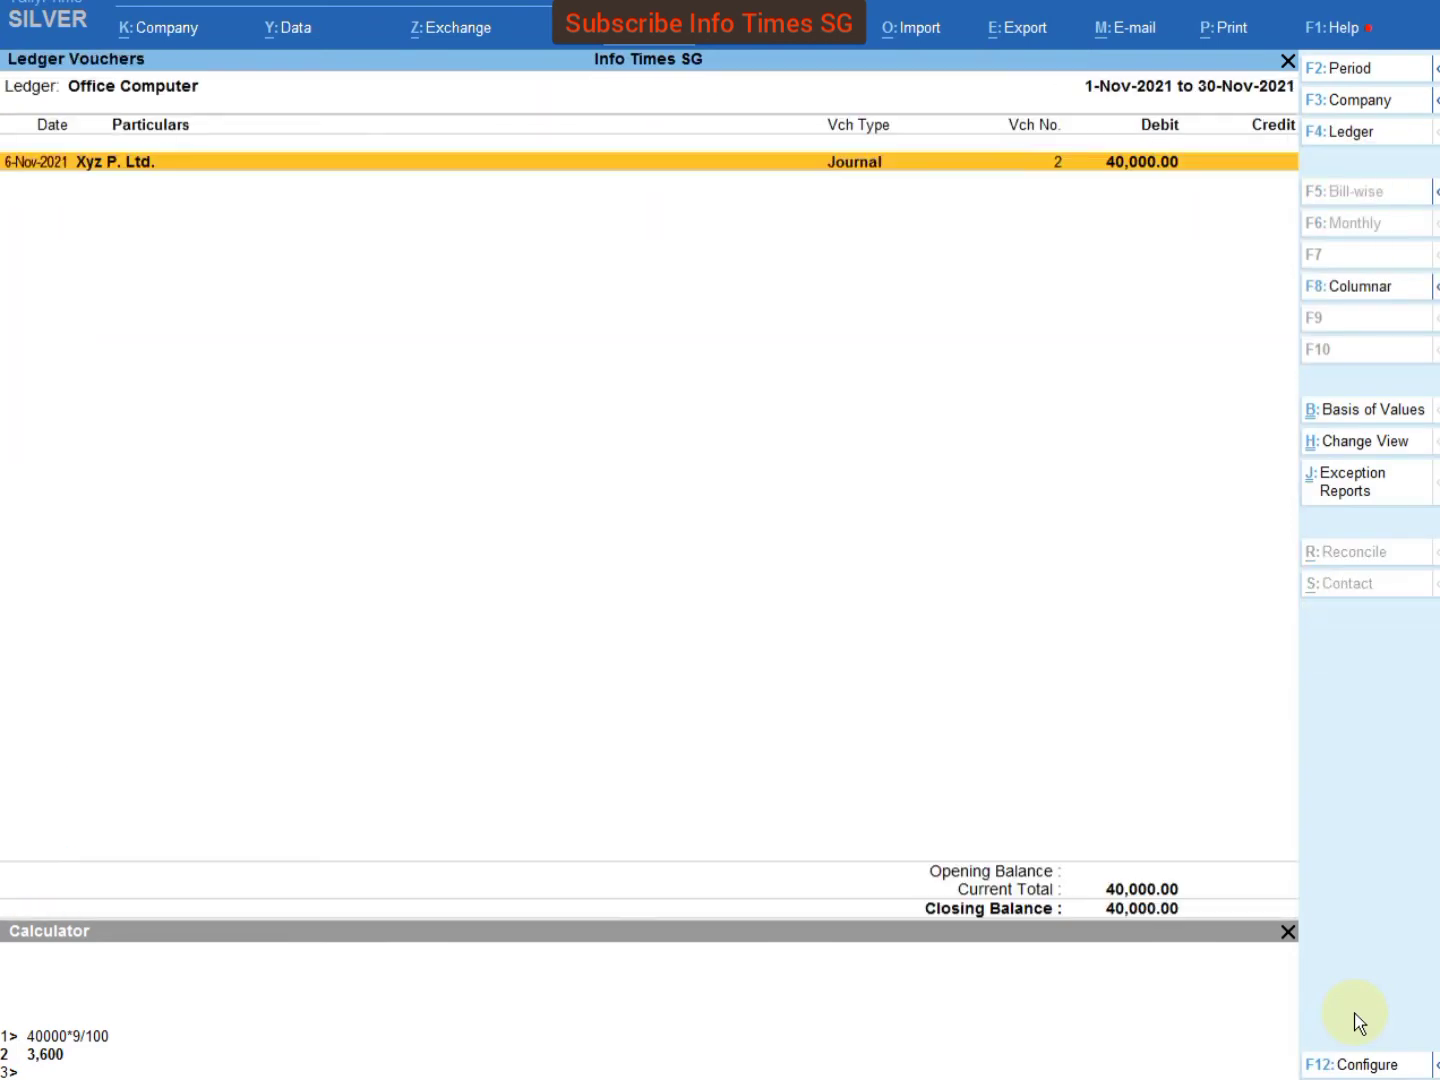
key("Return")
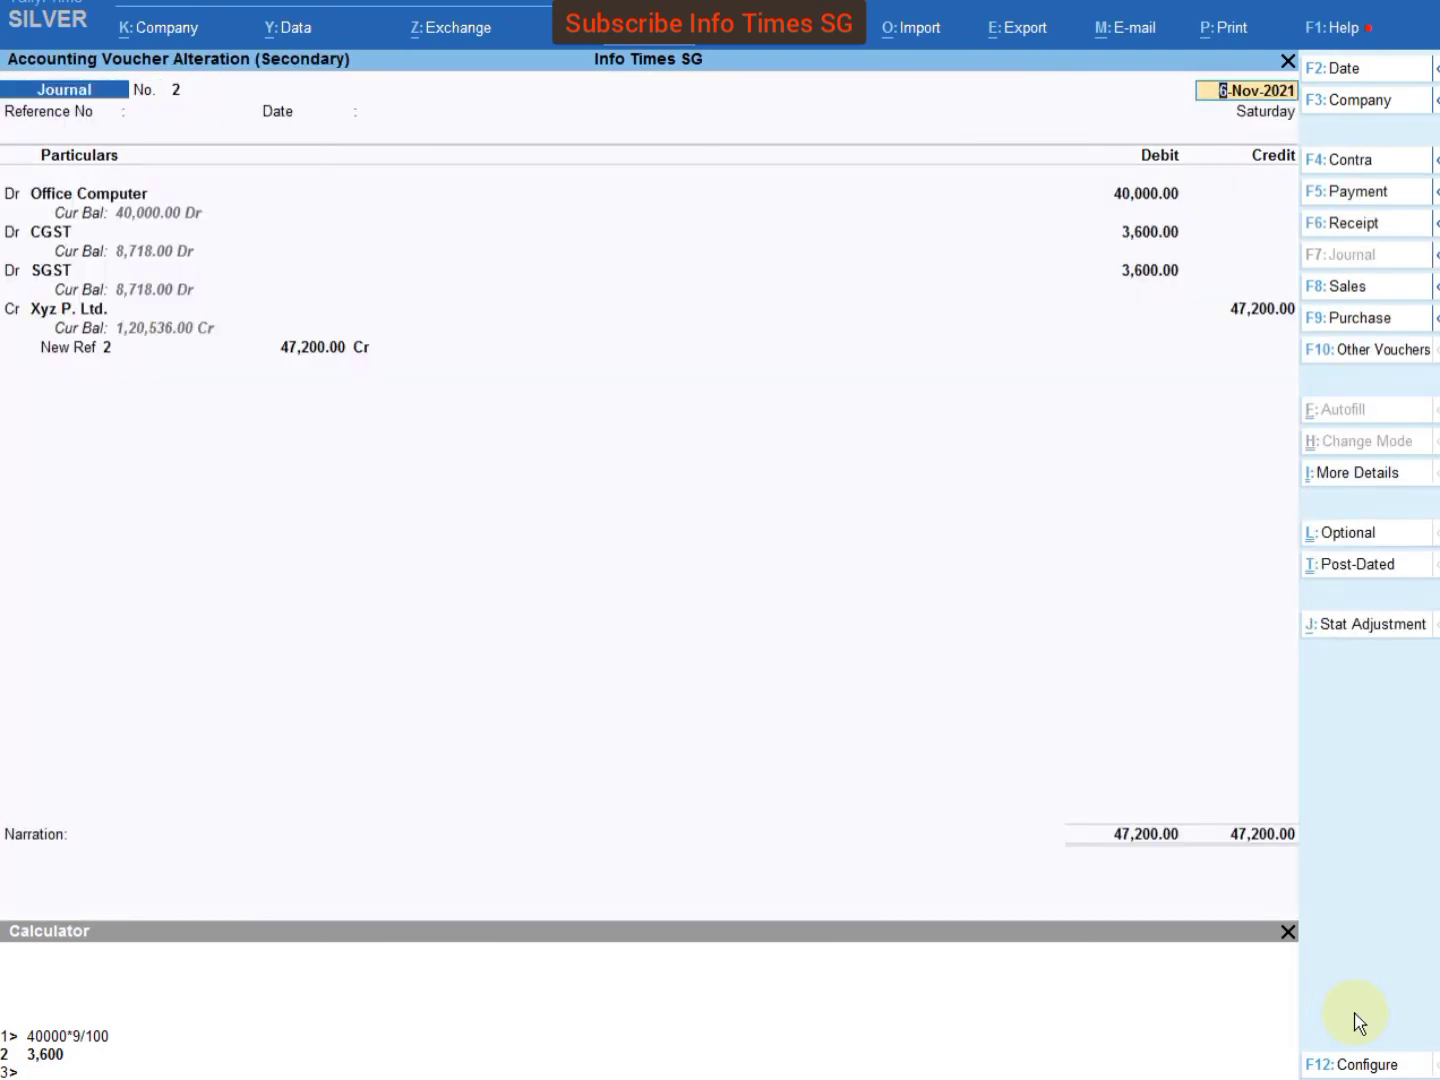
key("BackSpace")
key("Escape")
key("Escape")
key("Escape")
key("Escape")
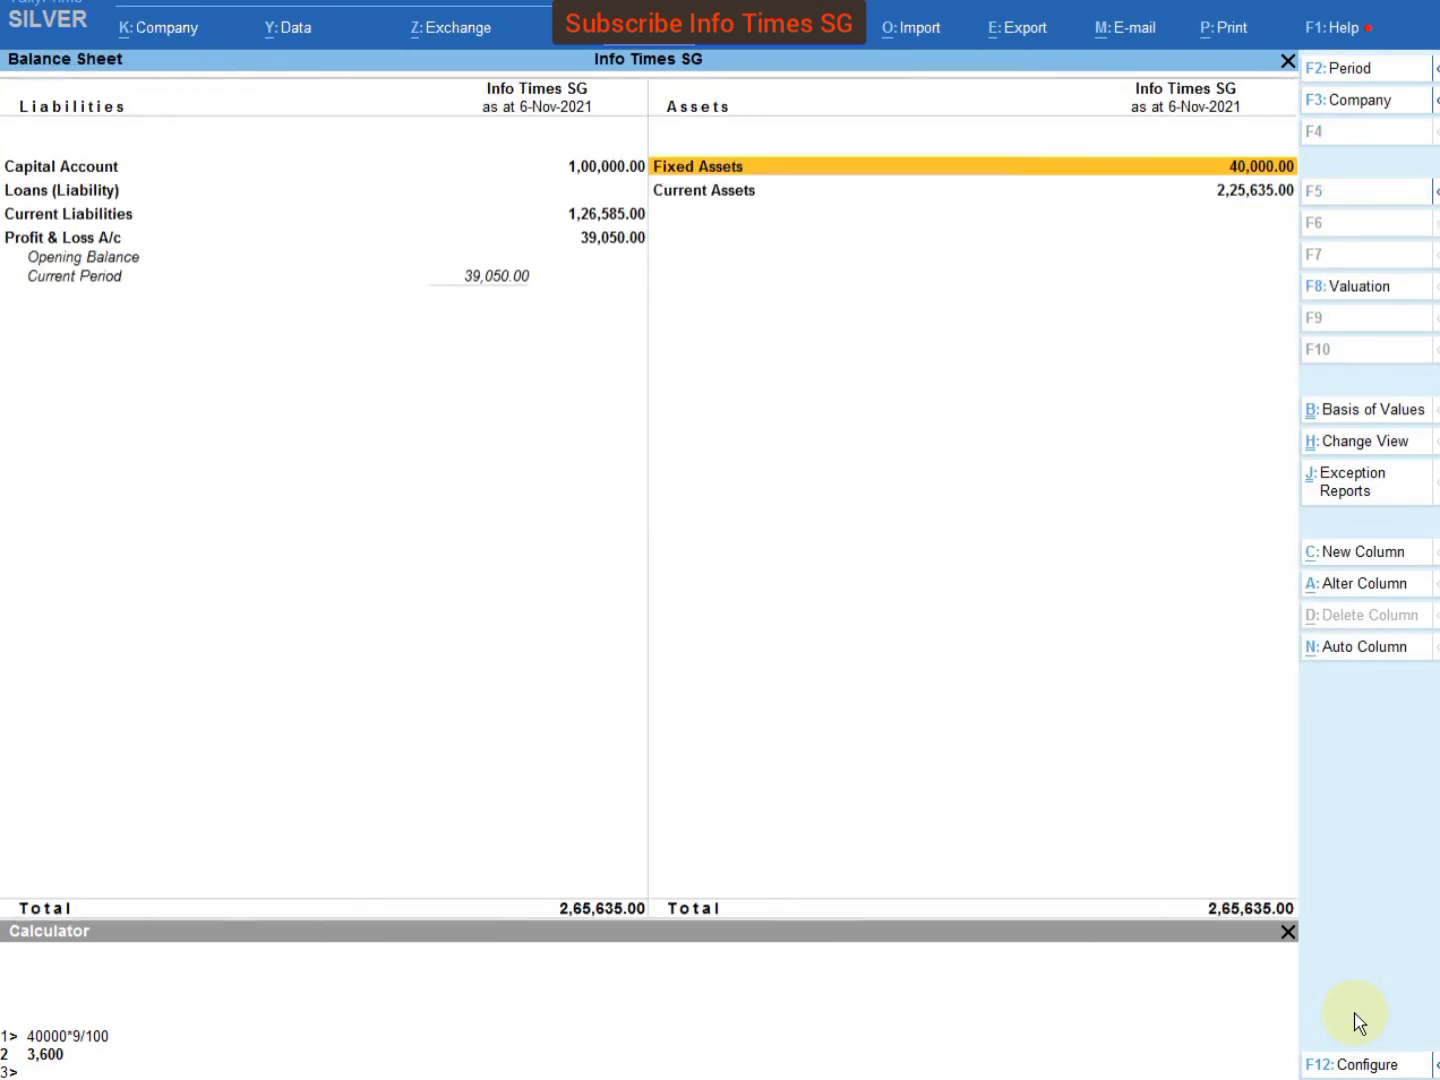
key("Escape")
key("Escape")
key("Escape")
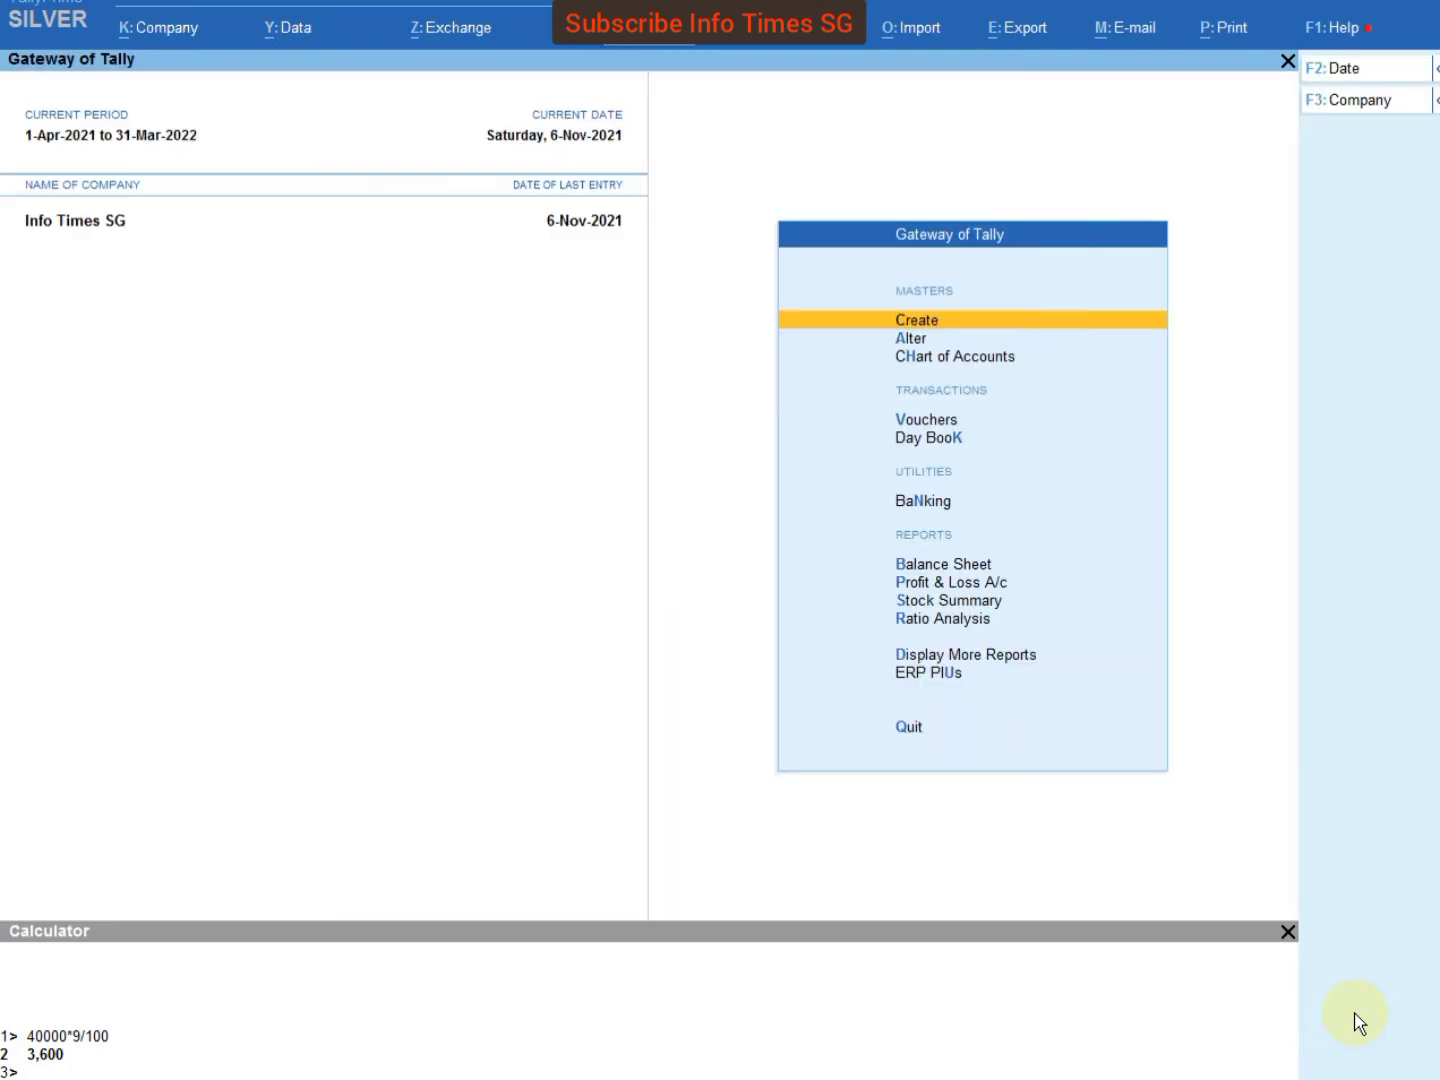
key("Down")
key("Down")
key("Down")
key("Down")
key("Down")
key("Down")
key("Down")
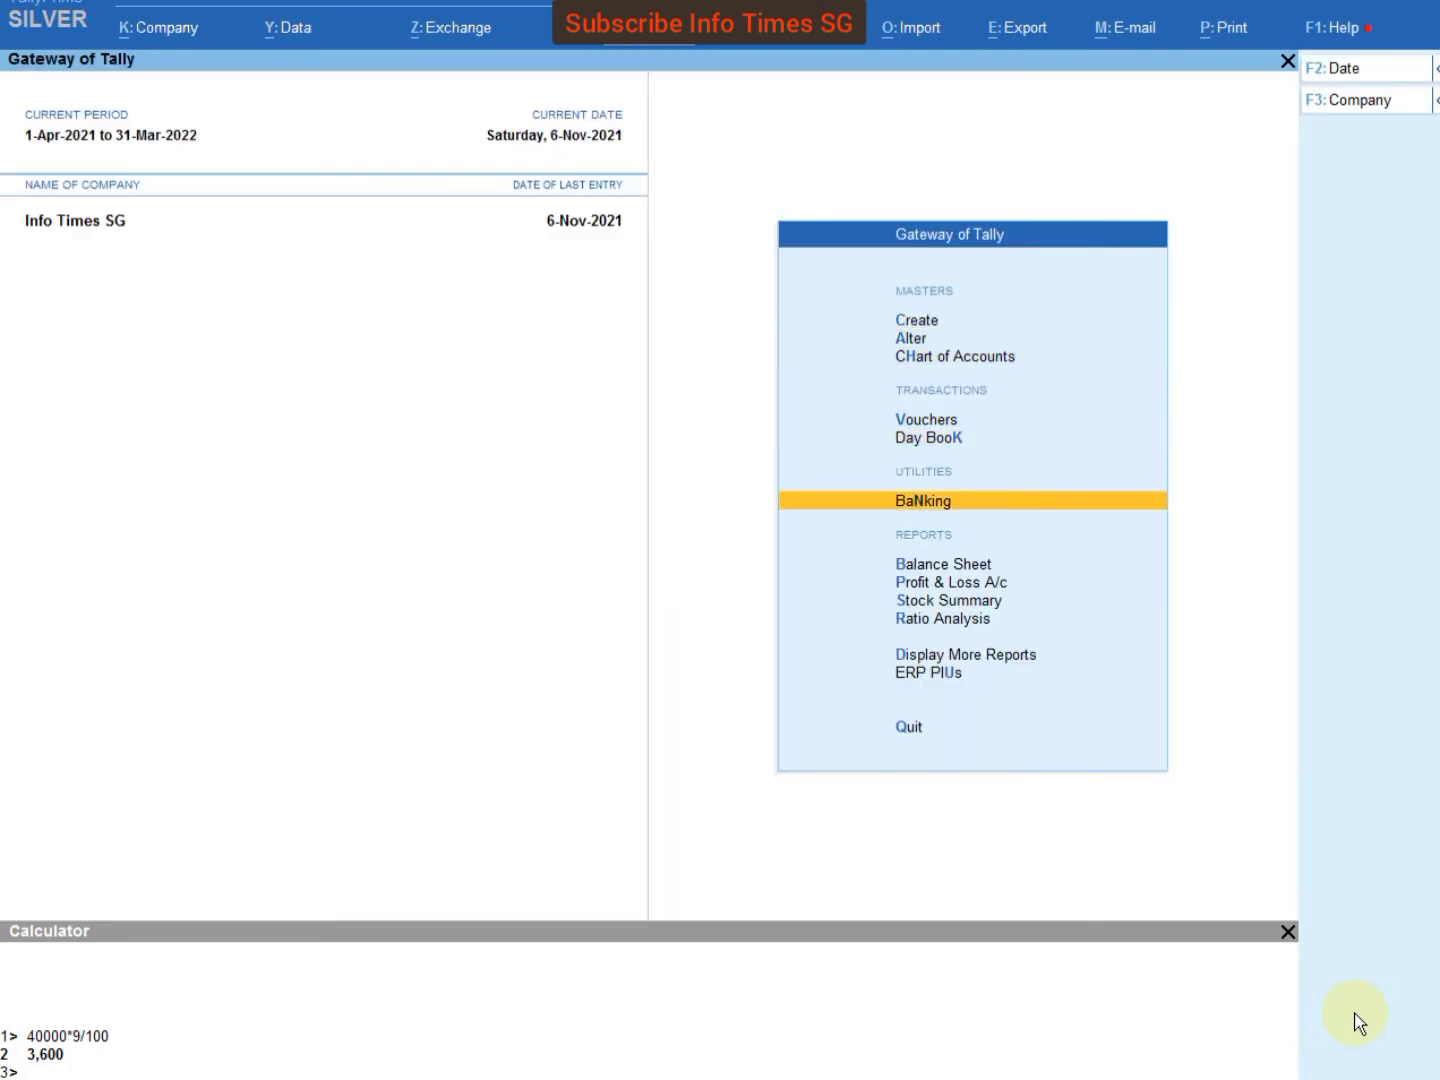
key("Down")
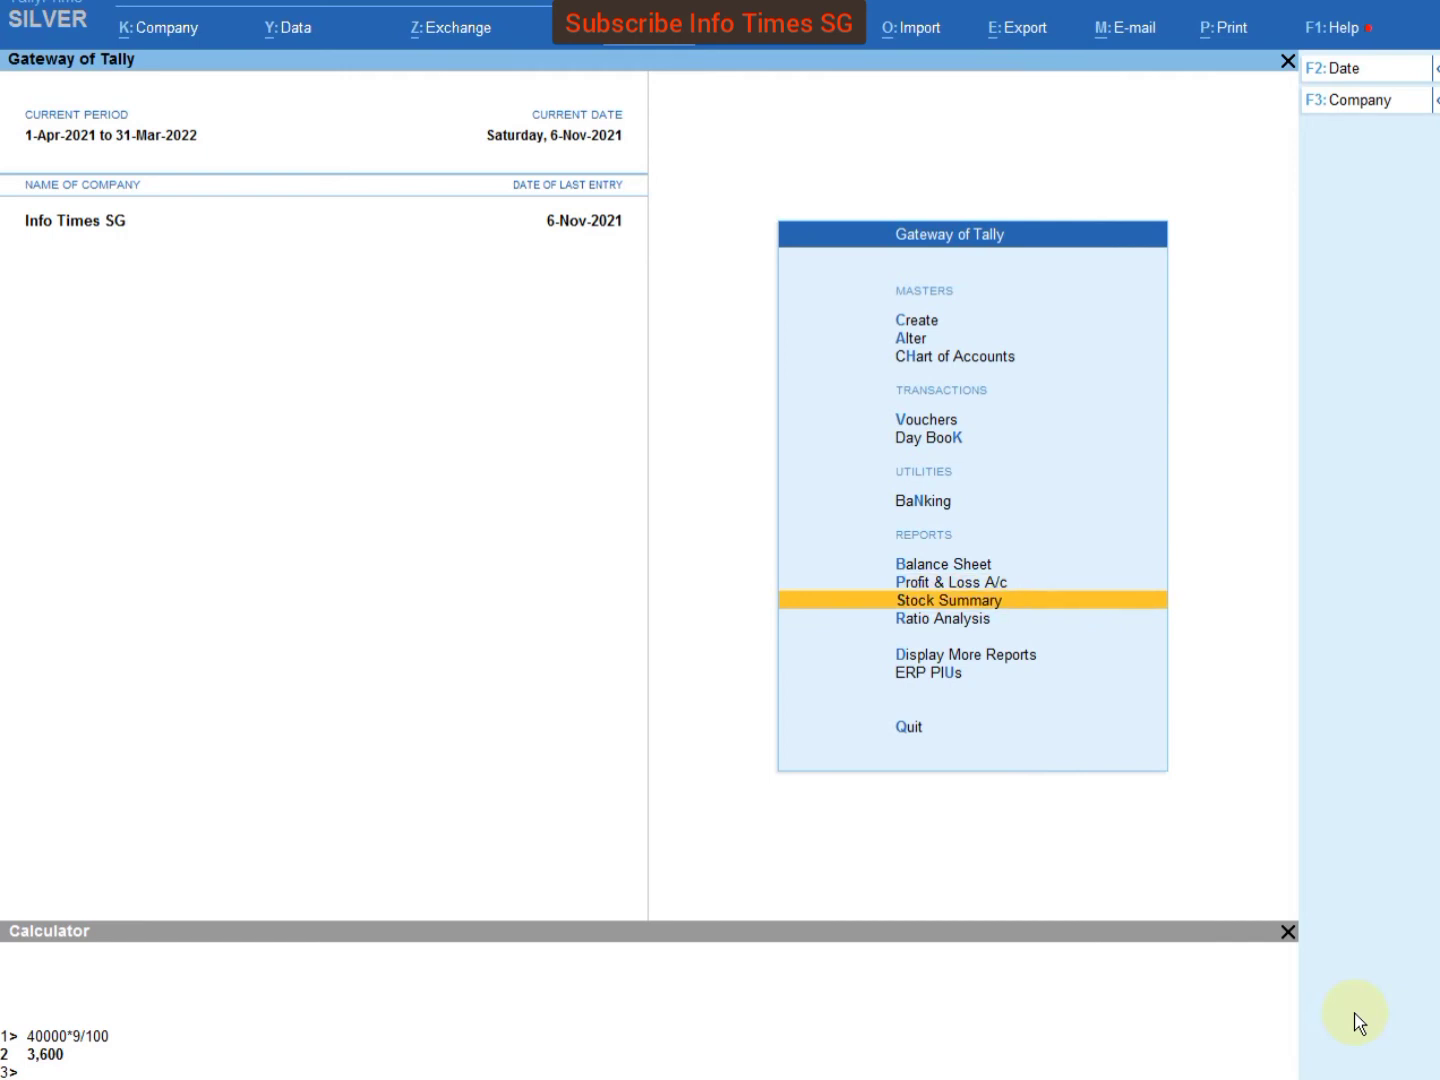
key("Down")
key("Down")
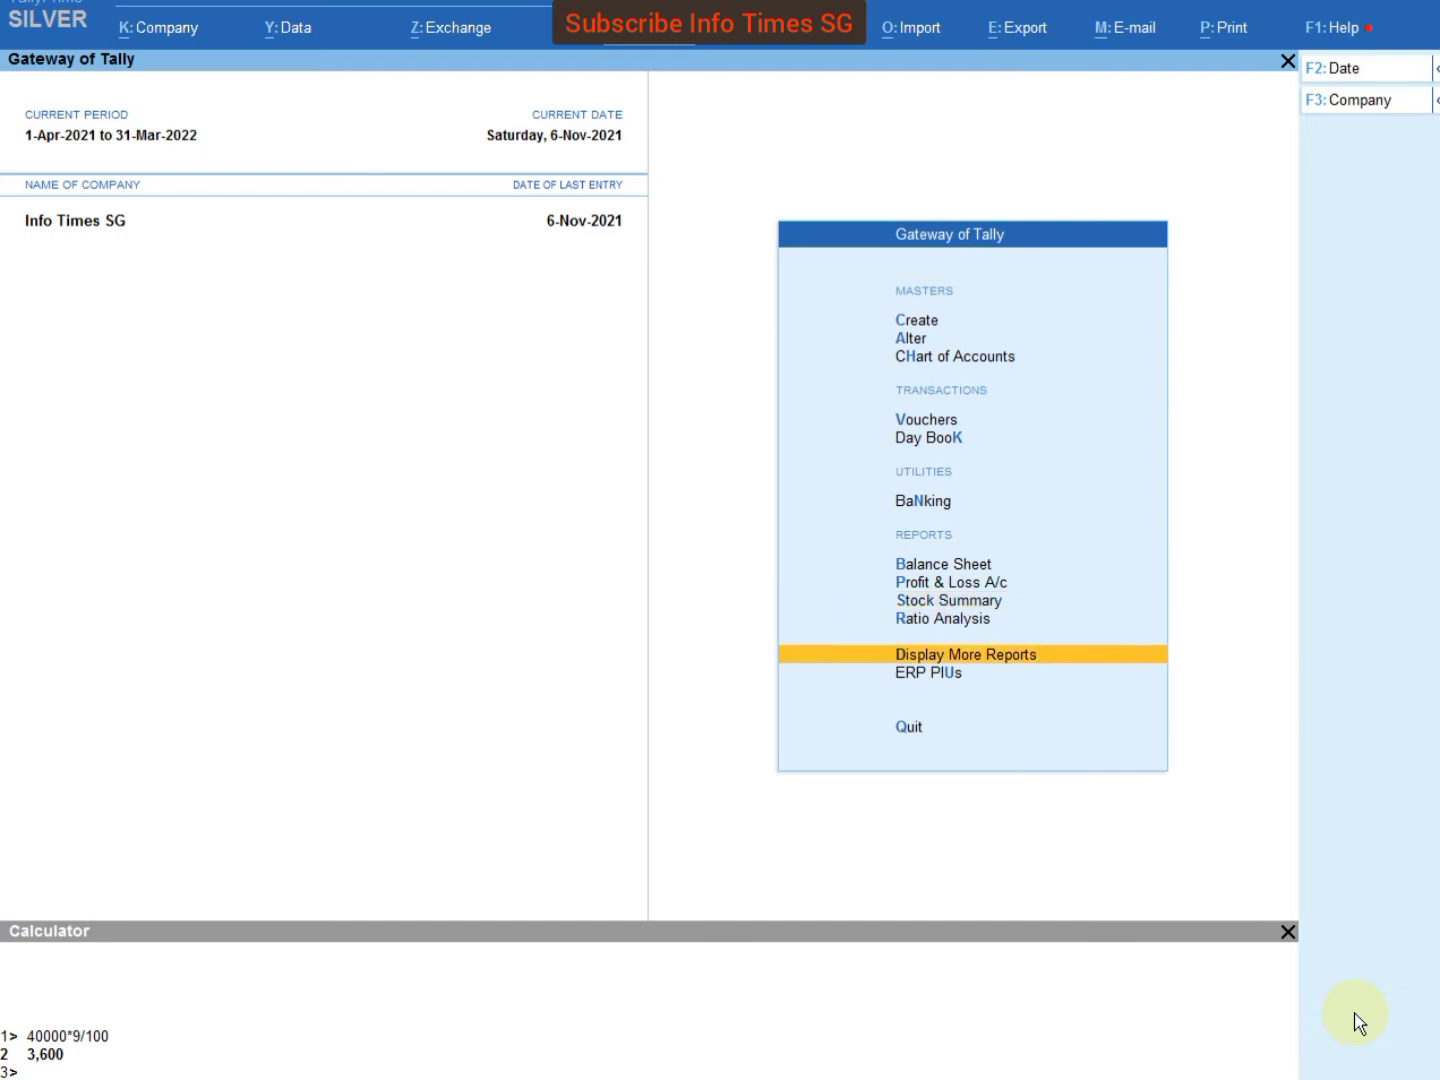
key("Up")
key("Up")
key("Up")
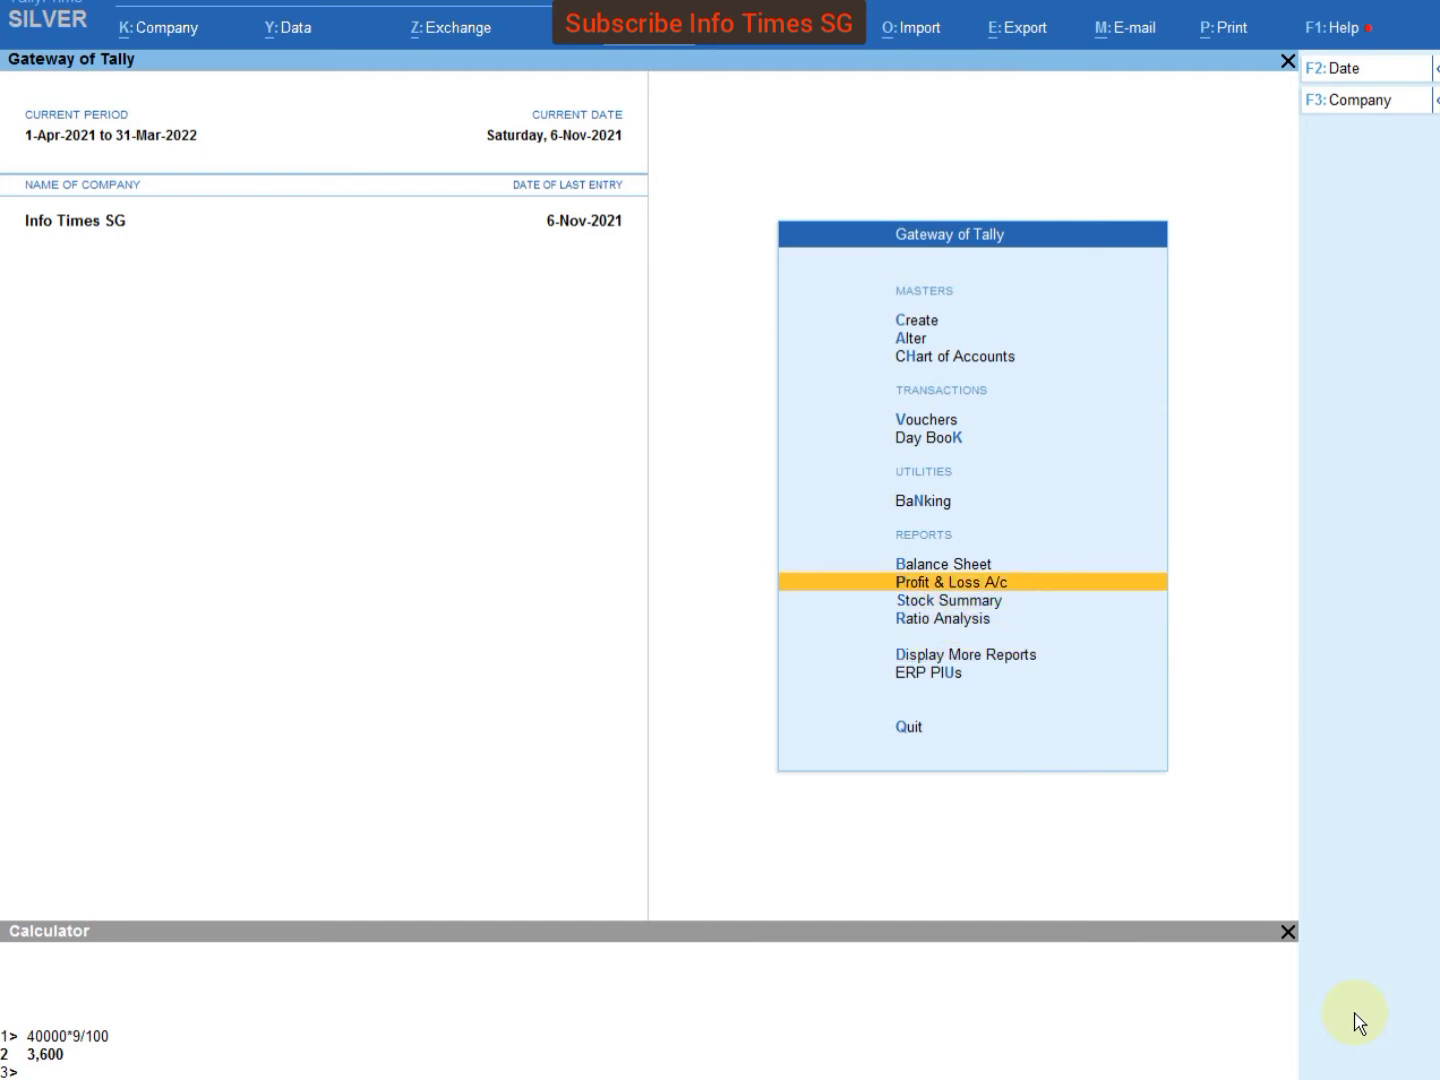
- Open the GSTR-3B report from the GST reports
key("d")
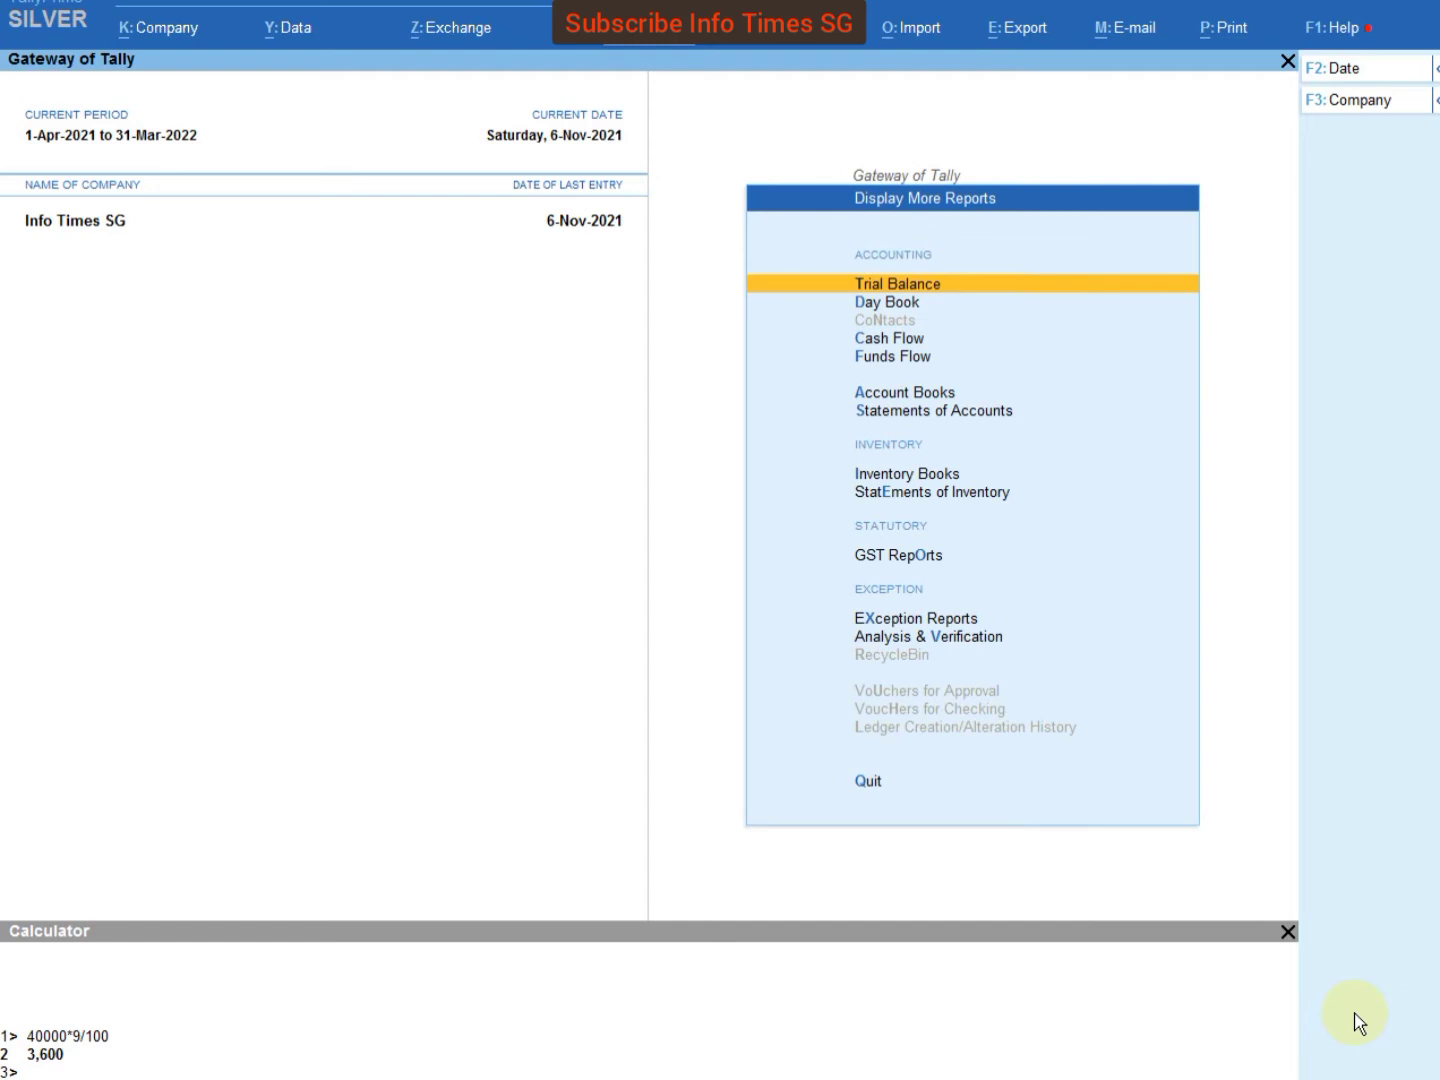
key("o")
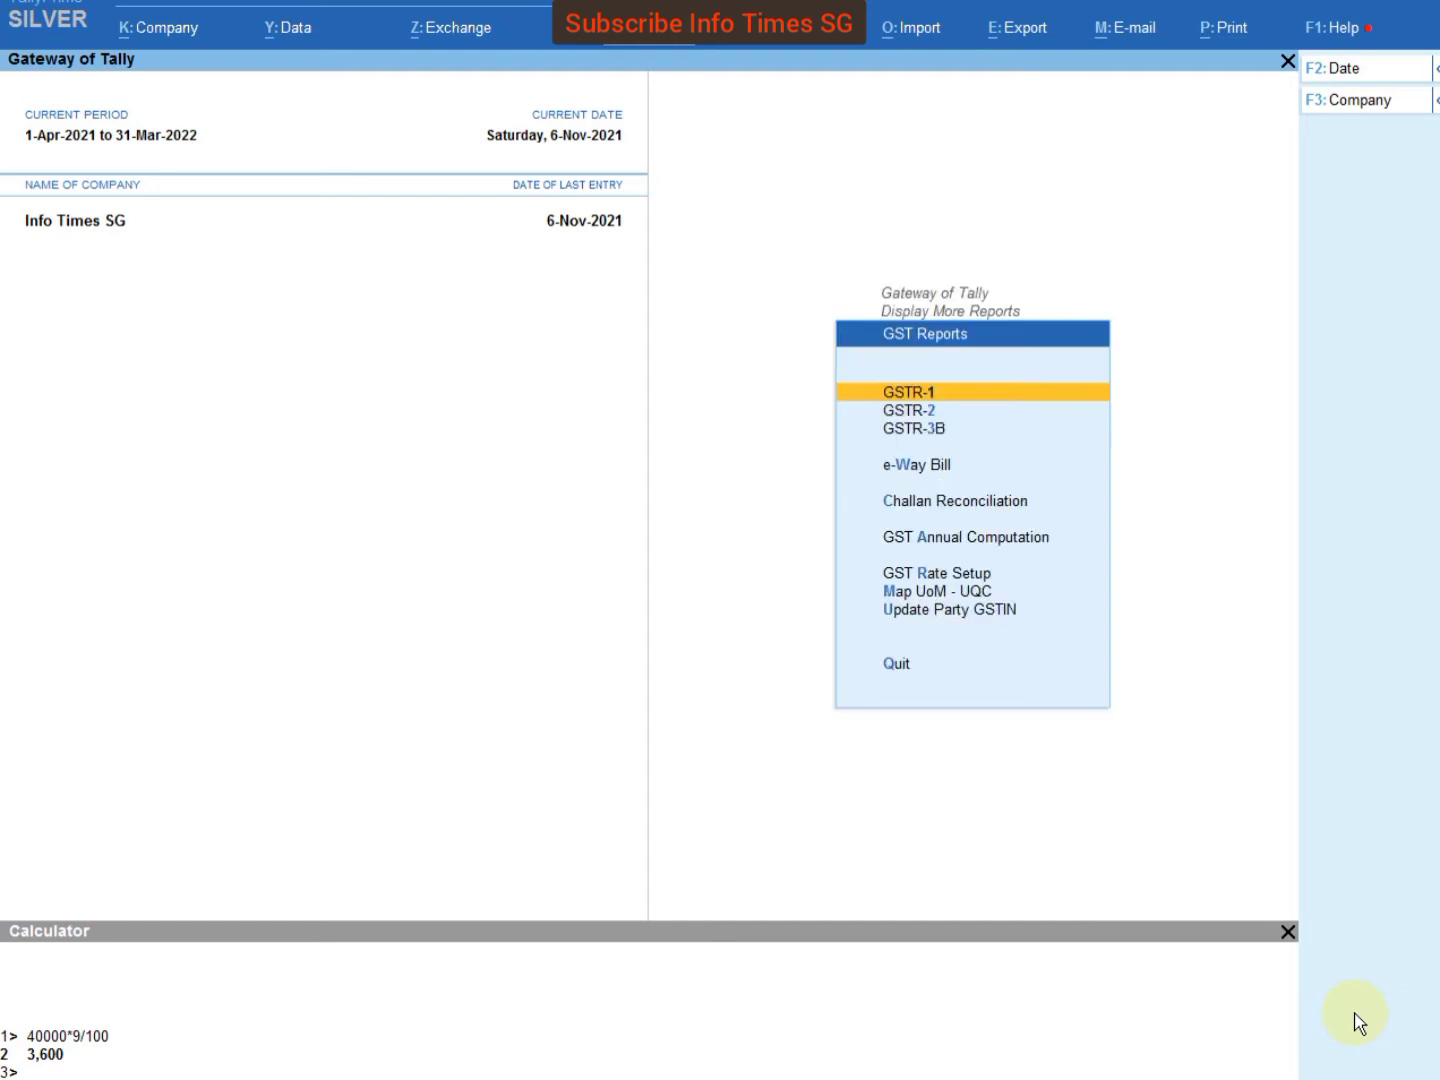
key("Down")
key("Down")
key("Return")
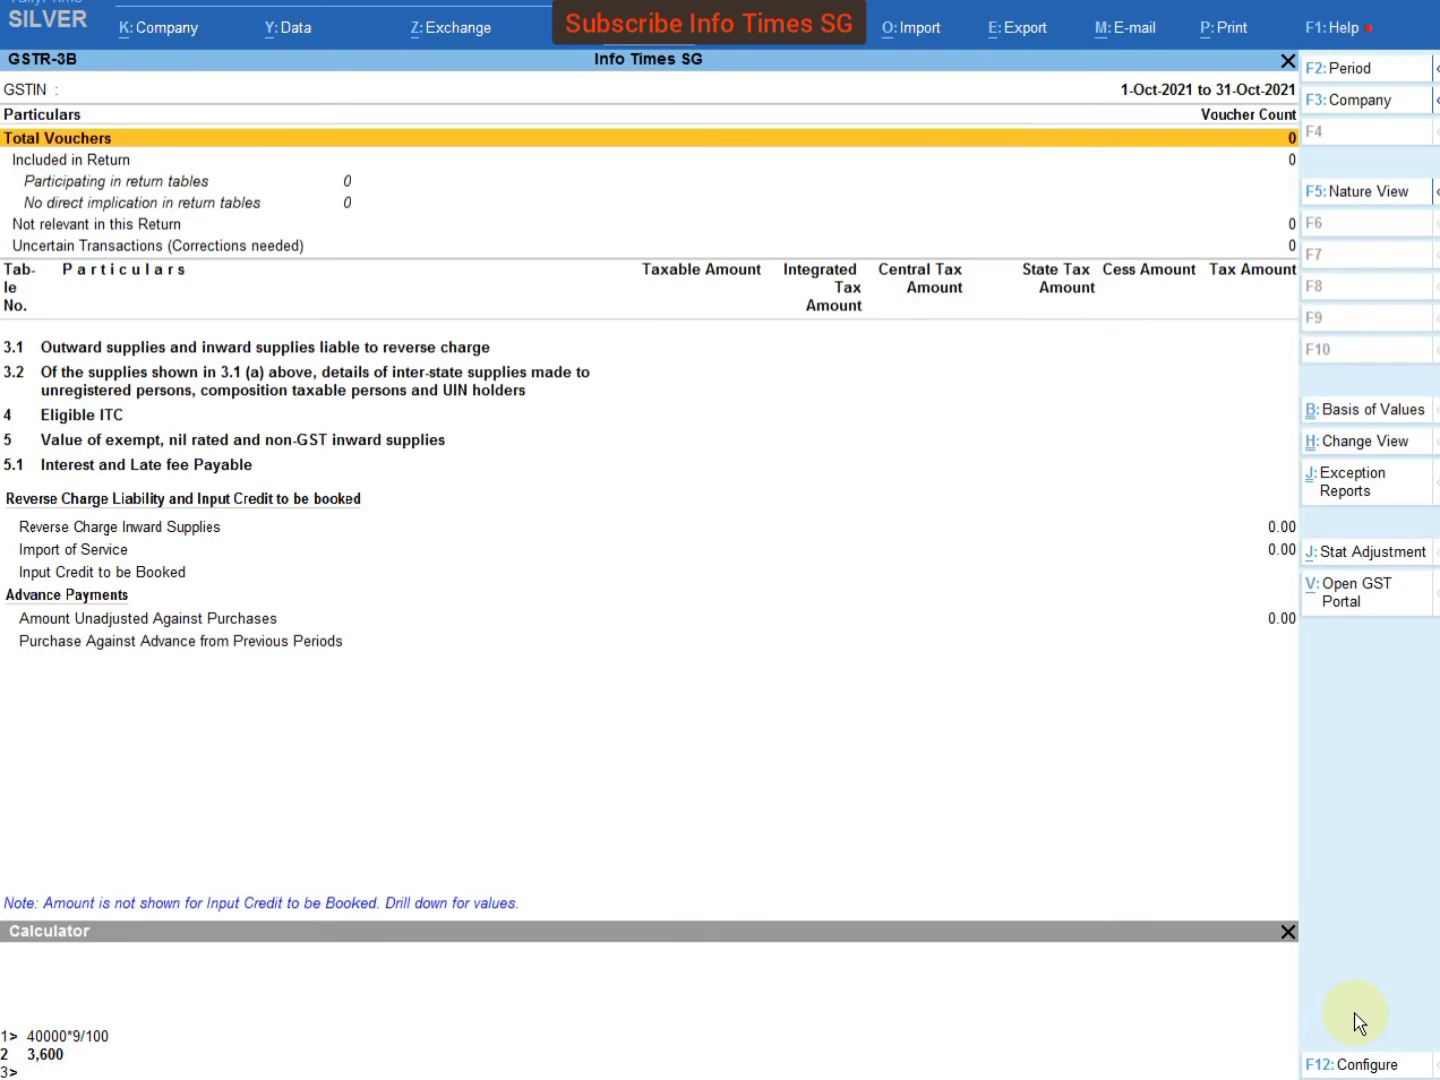
- Change the GSTR-3B report period to 1-Nov-2021 to 6-Nov-2021
key("F2")
key("BackSpace")
type("1-5")
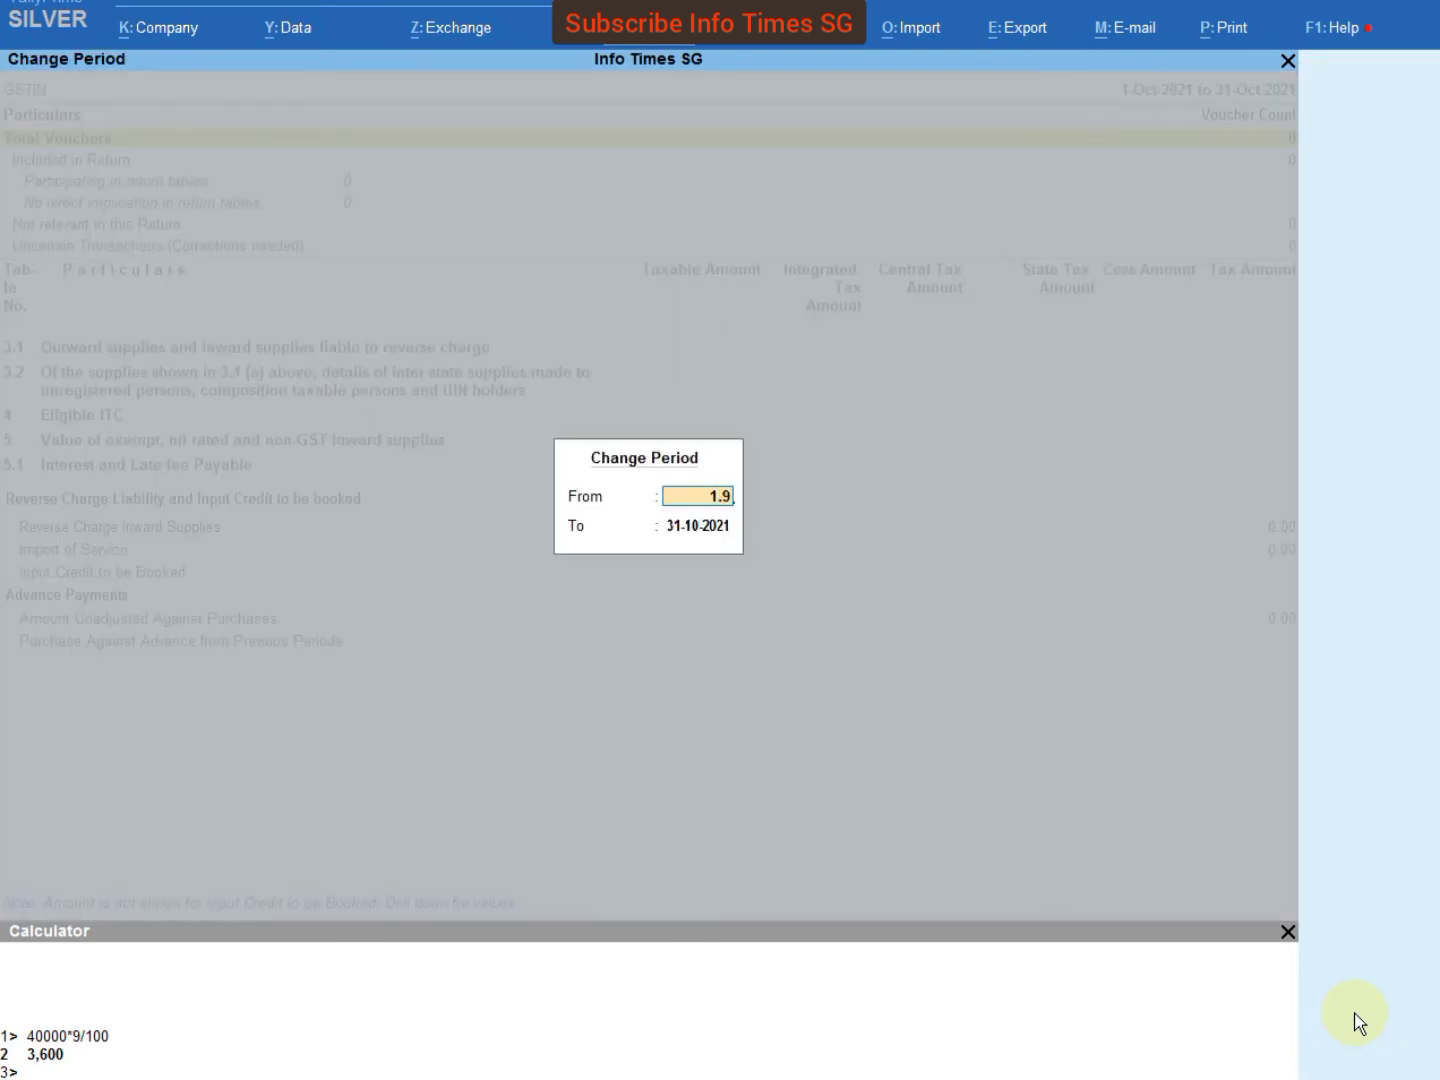
key("BackSpace")
key("BackSpace")
key("BackSpace")
type("1.11.21")
key("Return")
type("6")
key("Return")
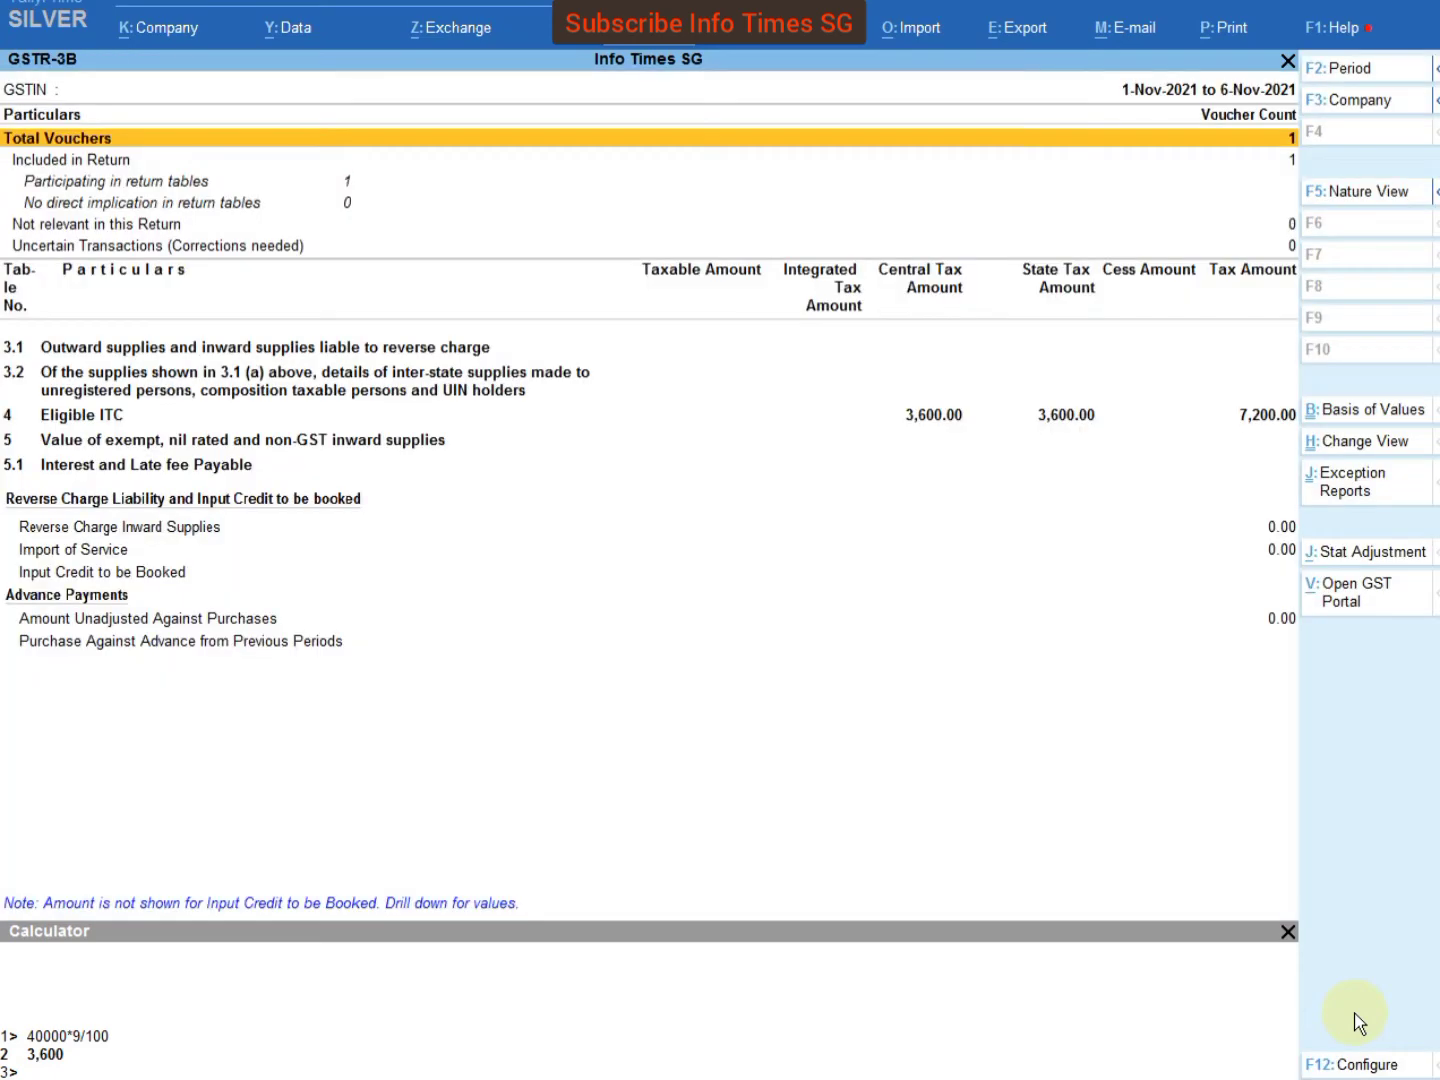
- Expand table 4, Eligible ITC, in GSTR-3B to examine its breakdown
key("Down")
key("Down")
key("Down")
key("Down")
key("Down")
key("Down")
key("Down")
key("Down")
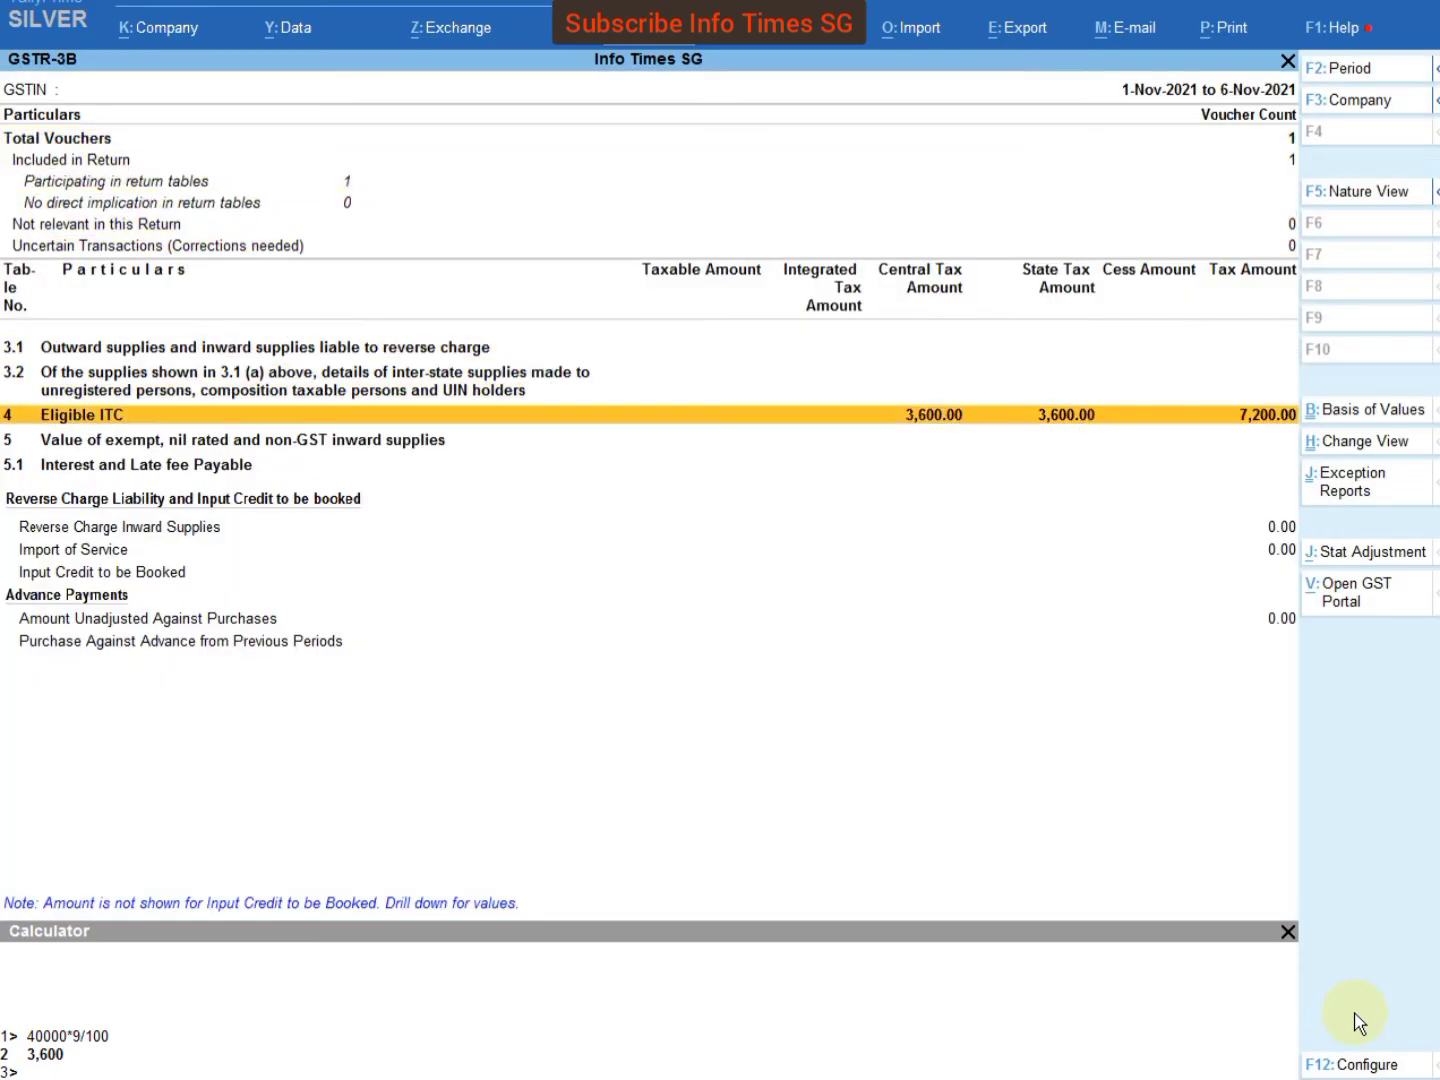
key("shift+Return")
key("Down")
key("Down")
key("Down")
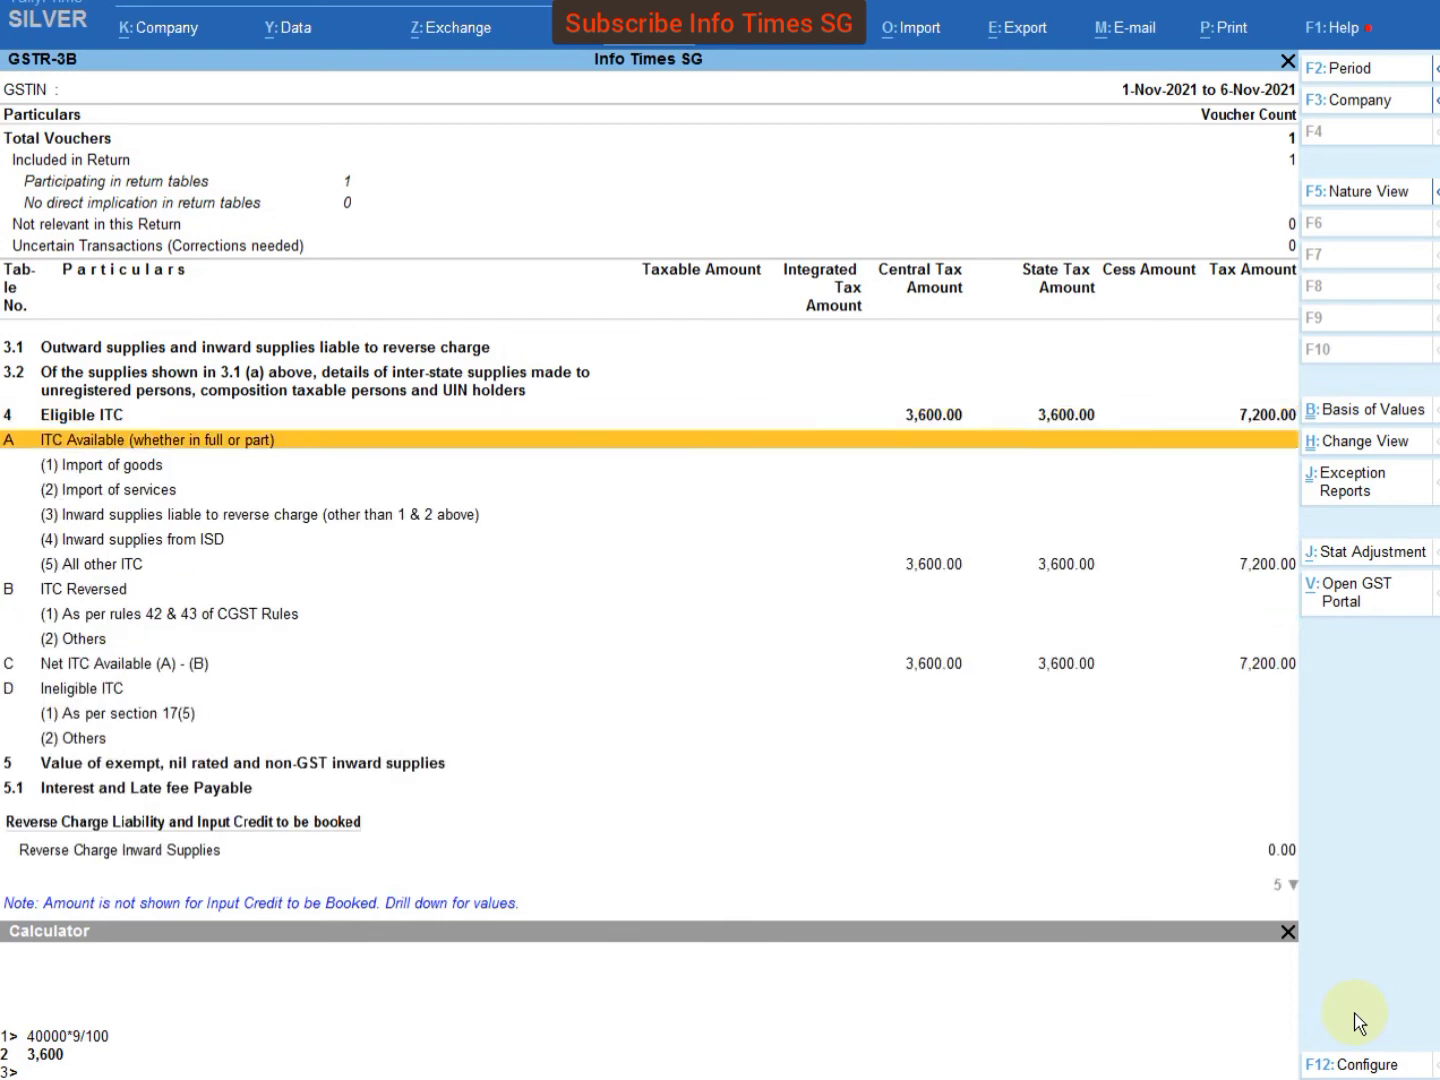
- Open the voucher register behind "(5) All other ITC" in the Eligible ITC breakdown
key("Up")
key("Up")
key("Up")
key("Down")
key("Down")
key("Down")
key("Down")
key("Down")
key("Down")
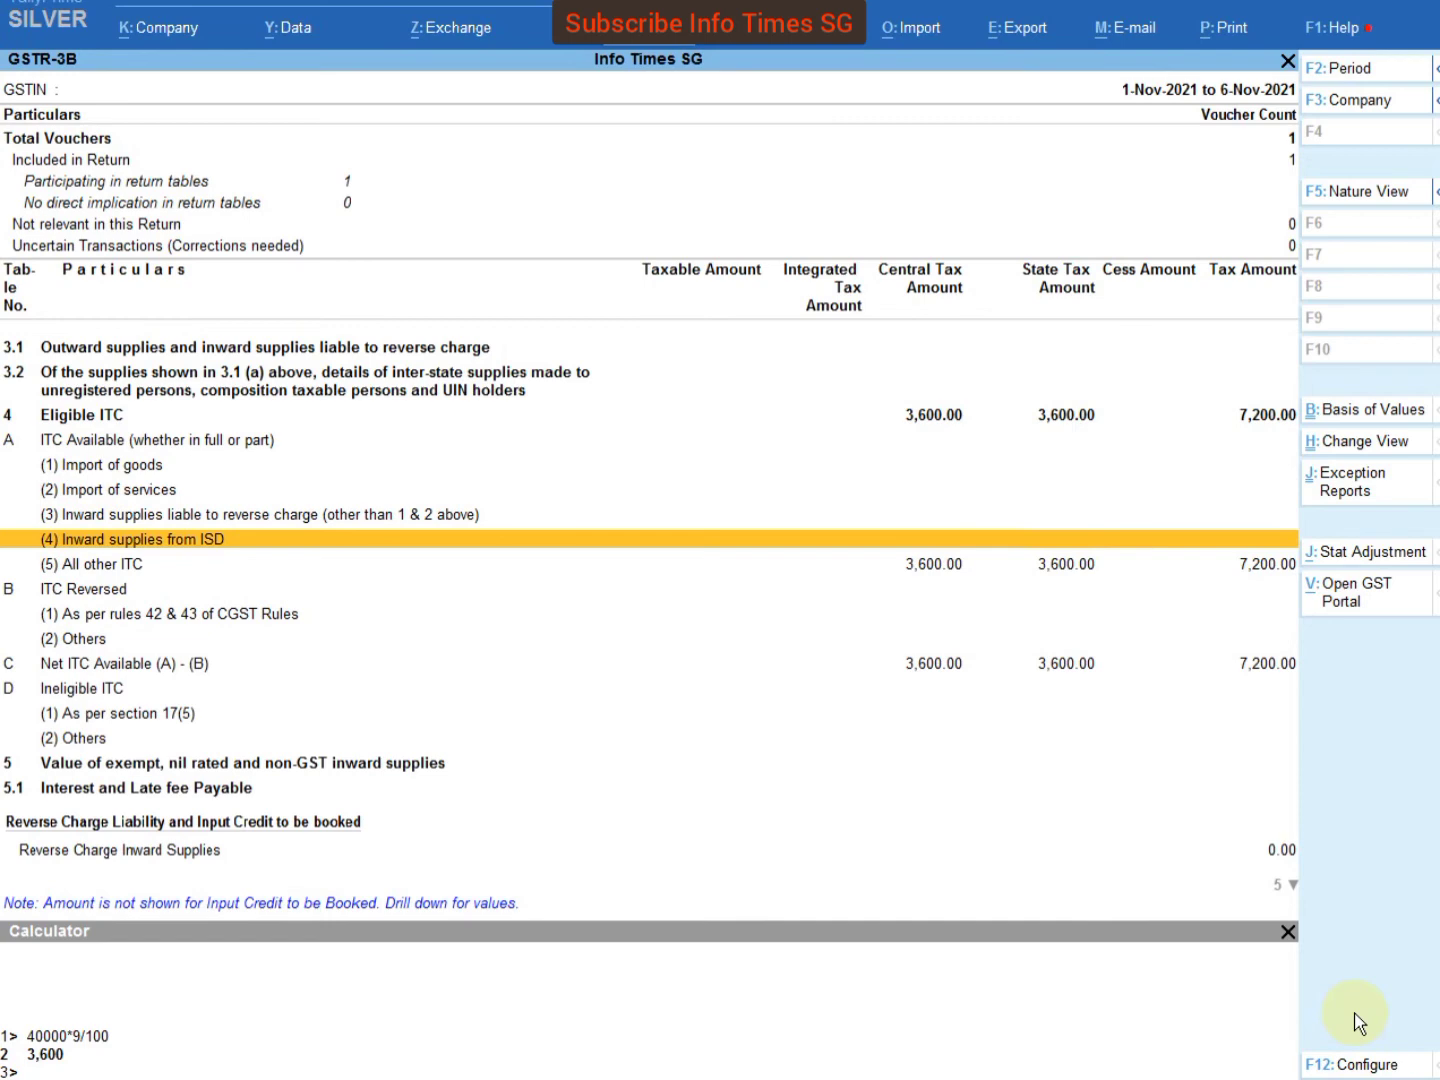
key("Down")
key("Return")
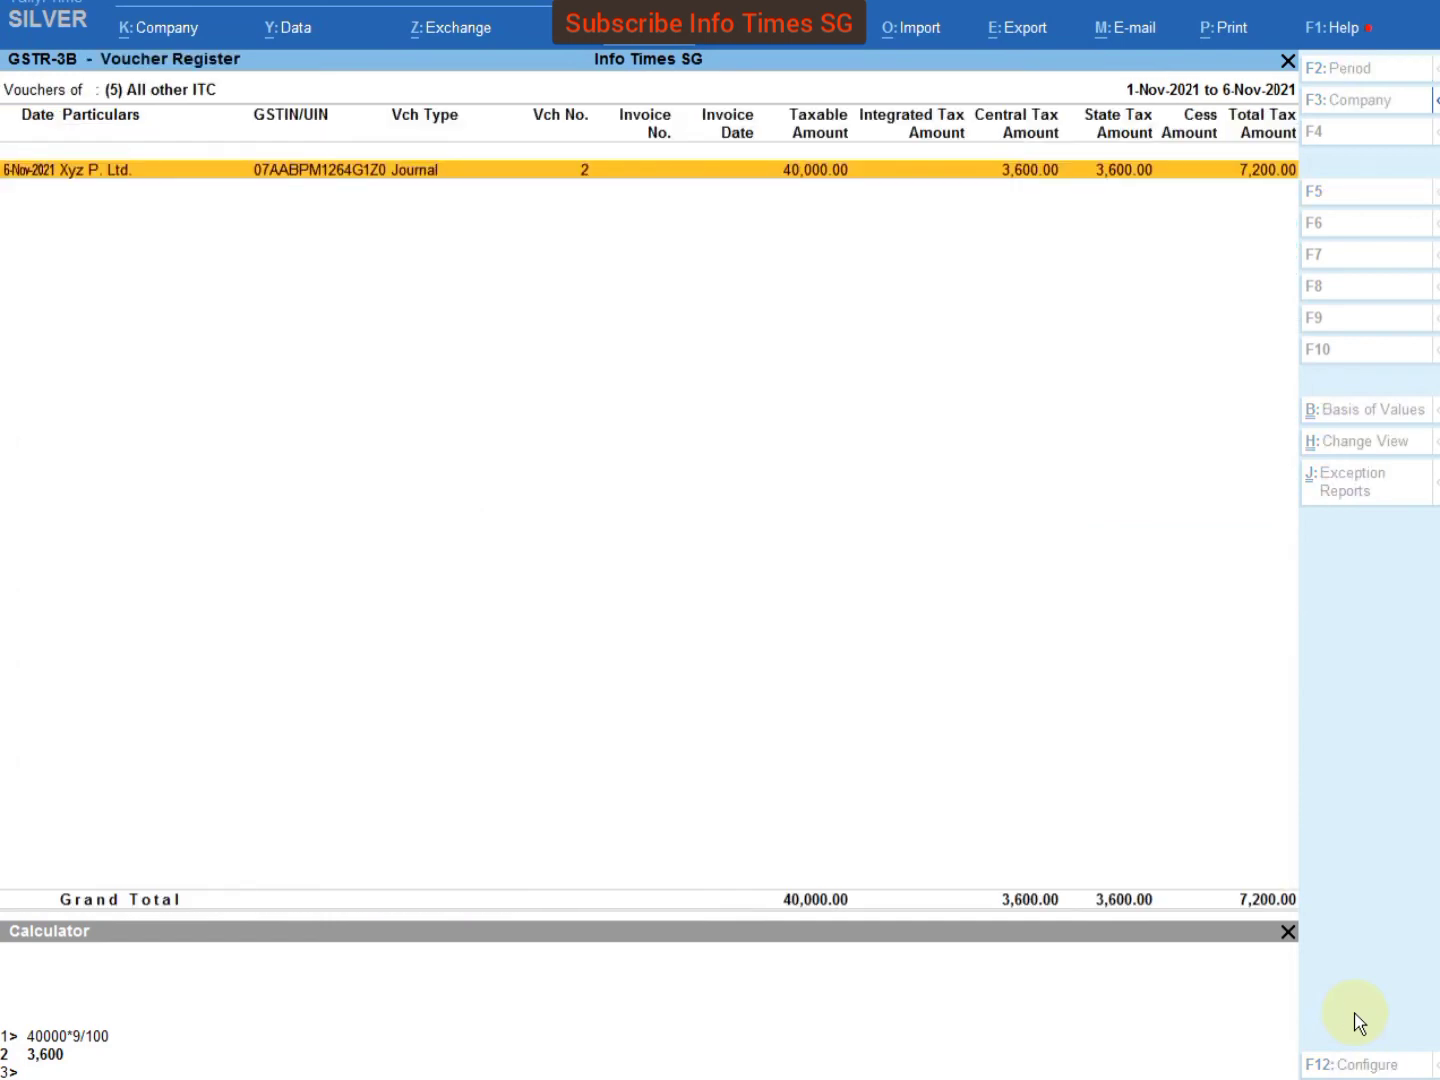
- Leave the GST reports and start a new Purchase voucher
key("Escape")
key("Escape")
key("Escape")
key("Escape")
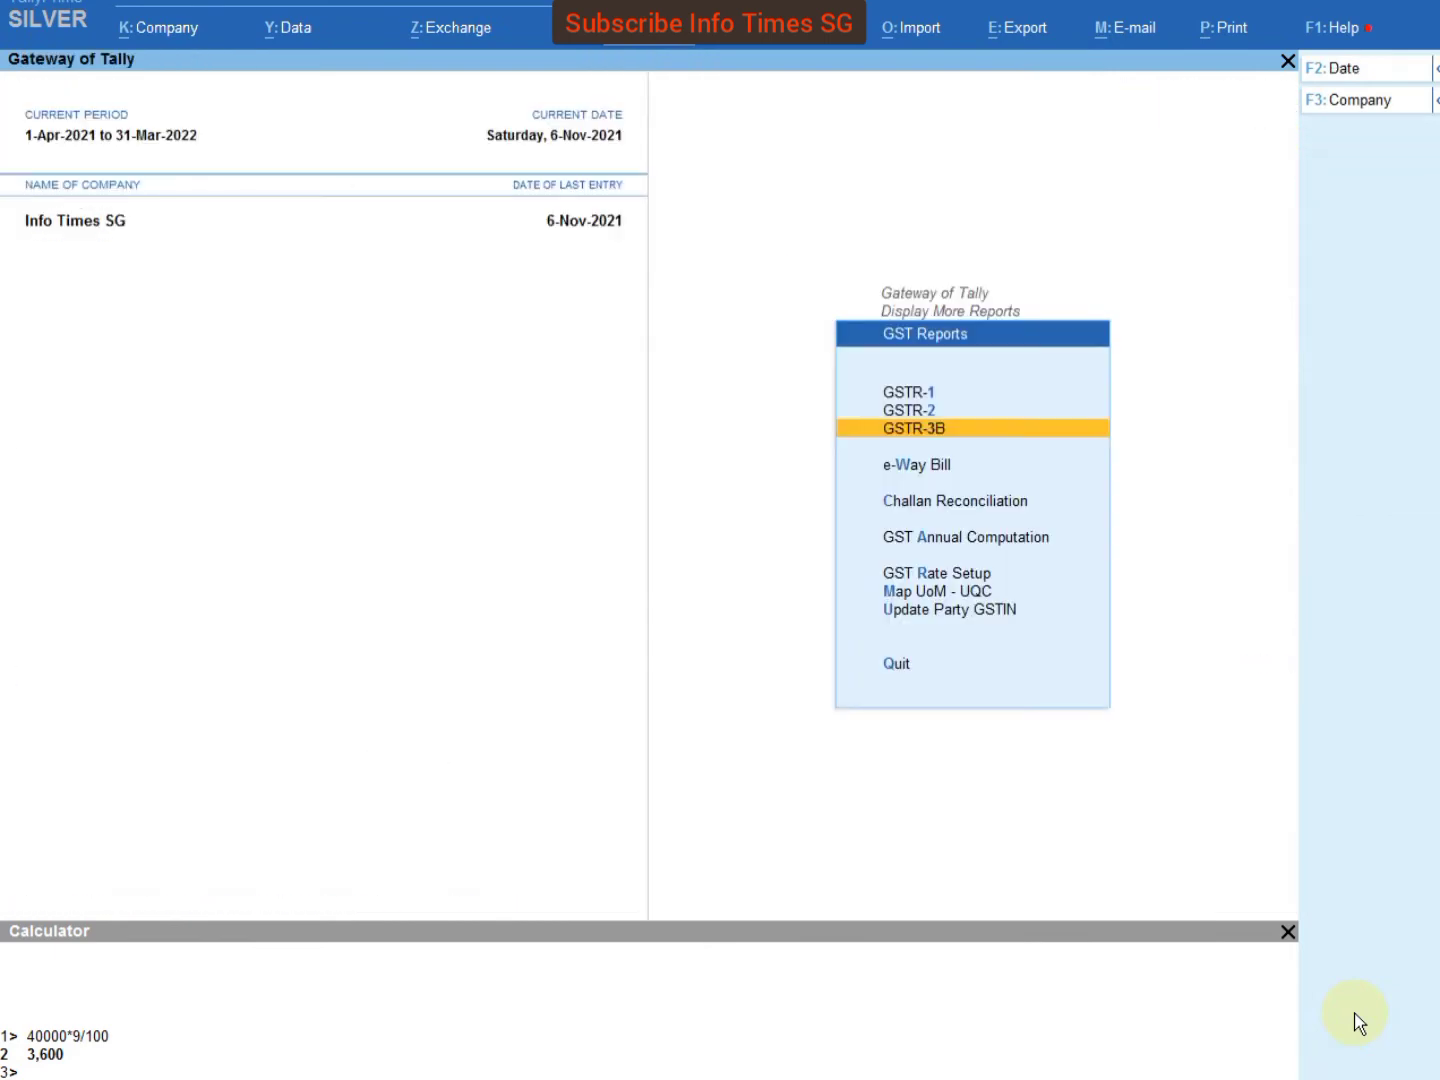
key("Escape")
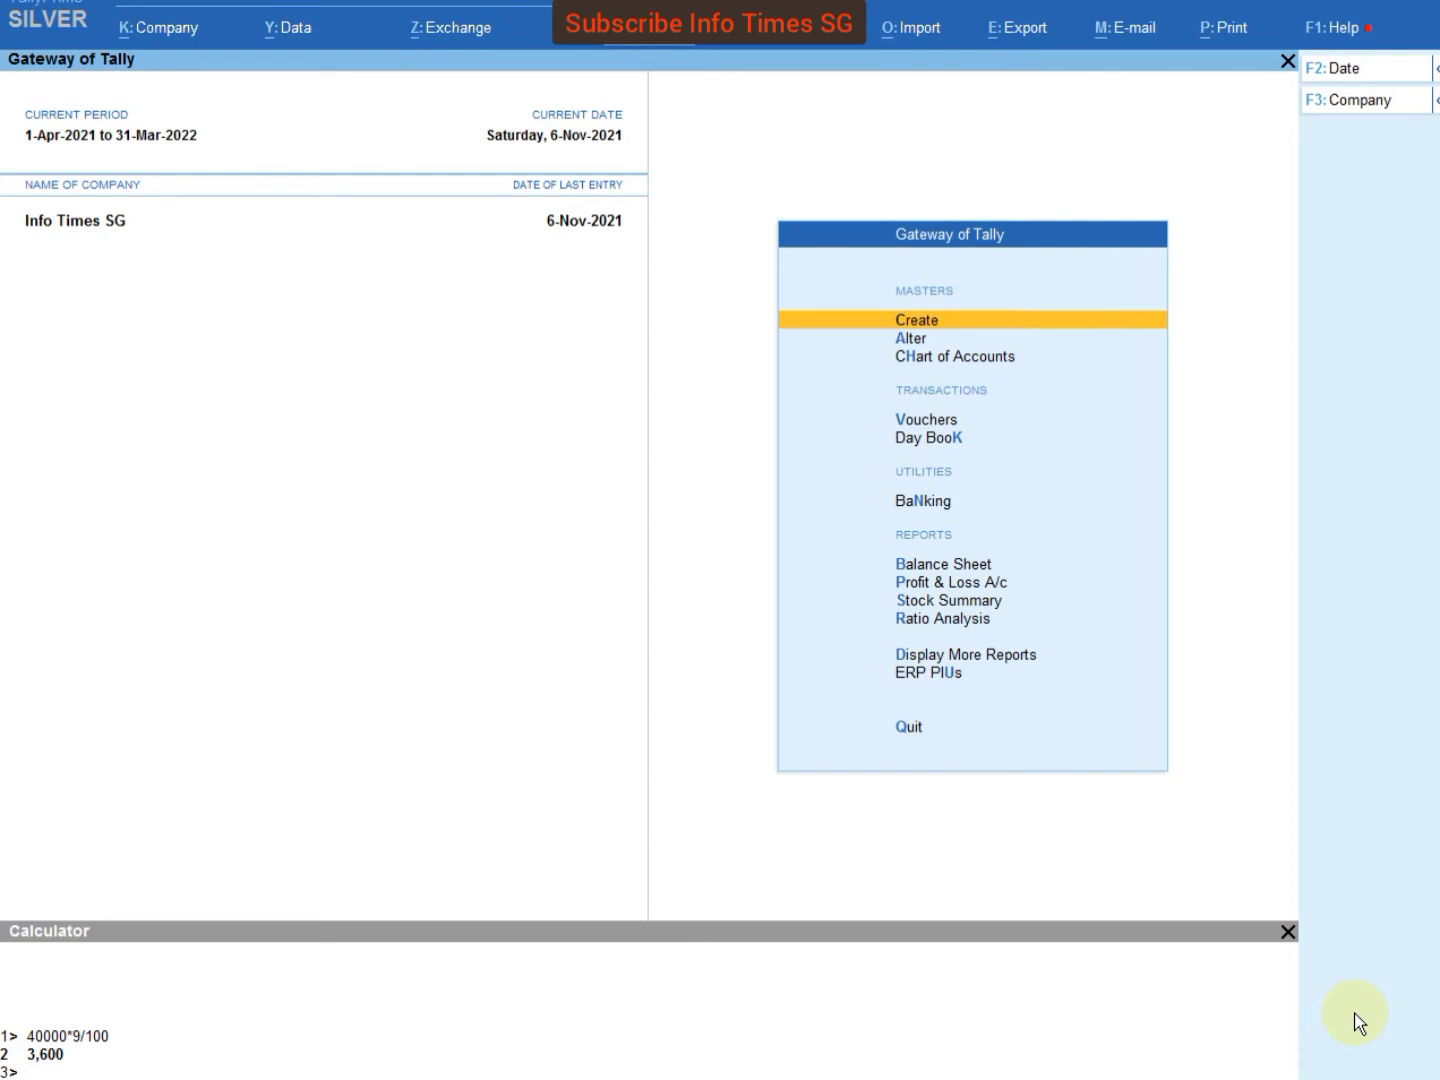
key("v")
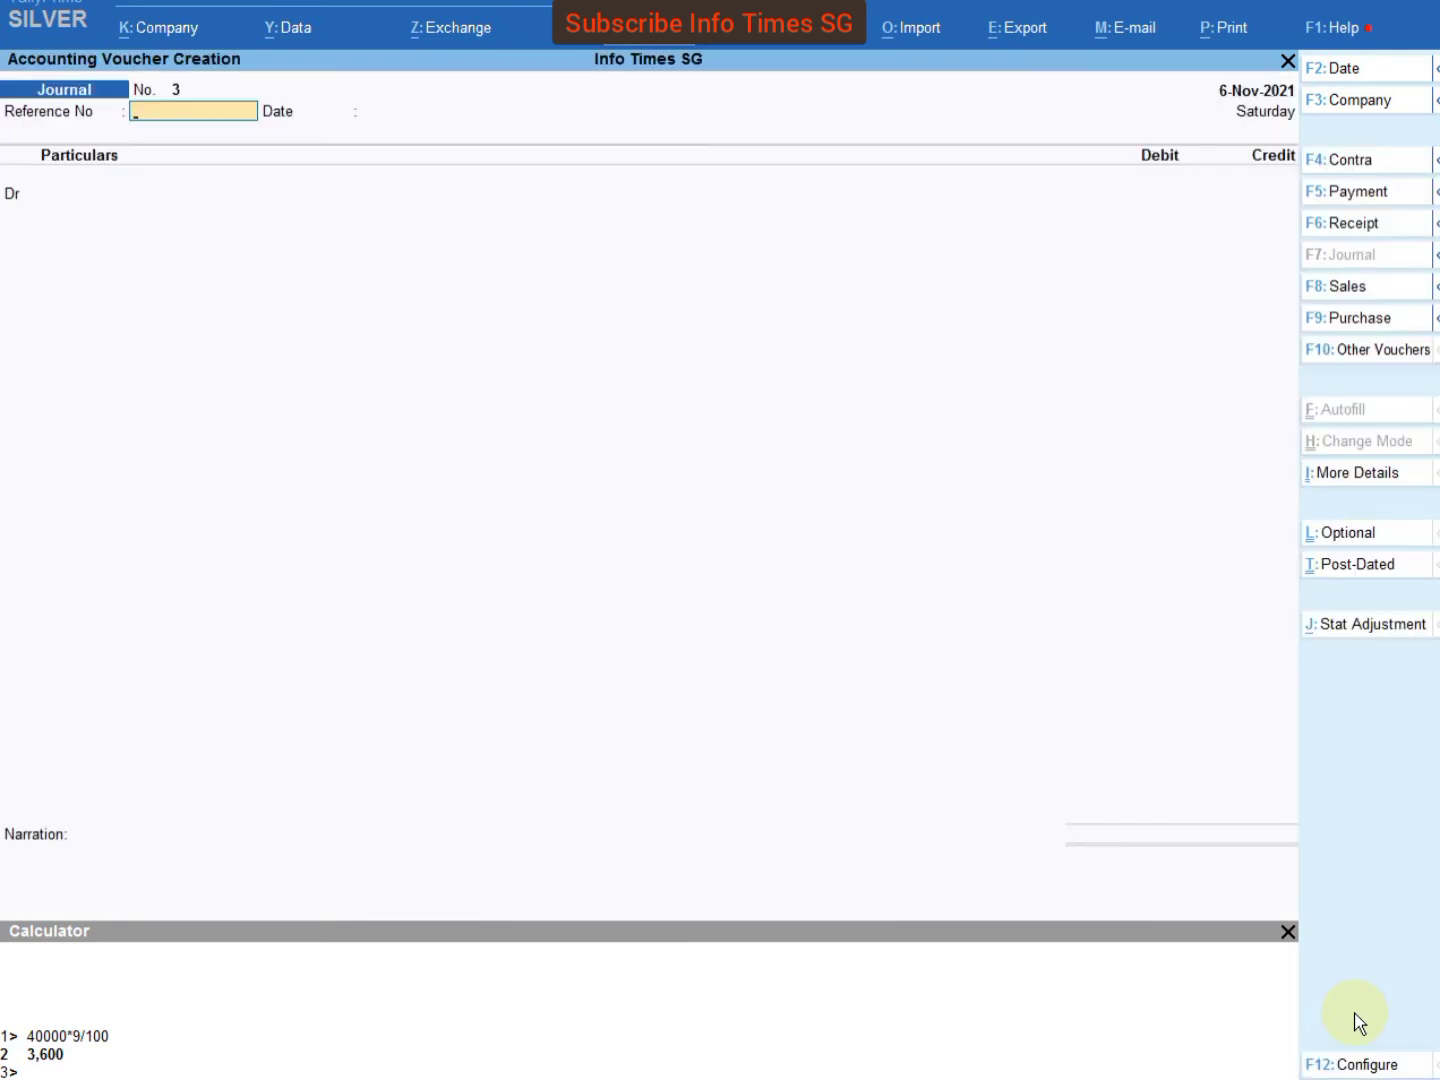
key("F9")
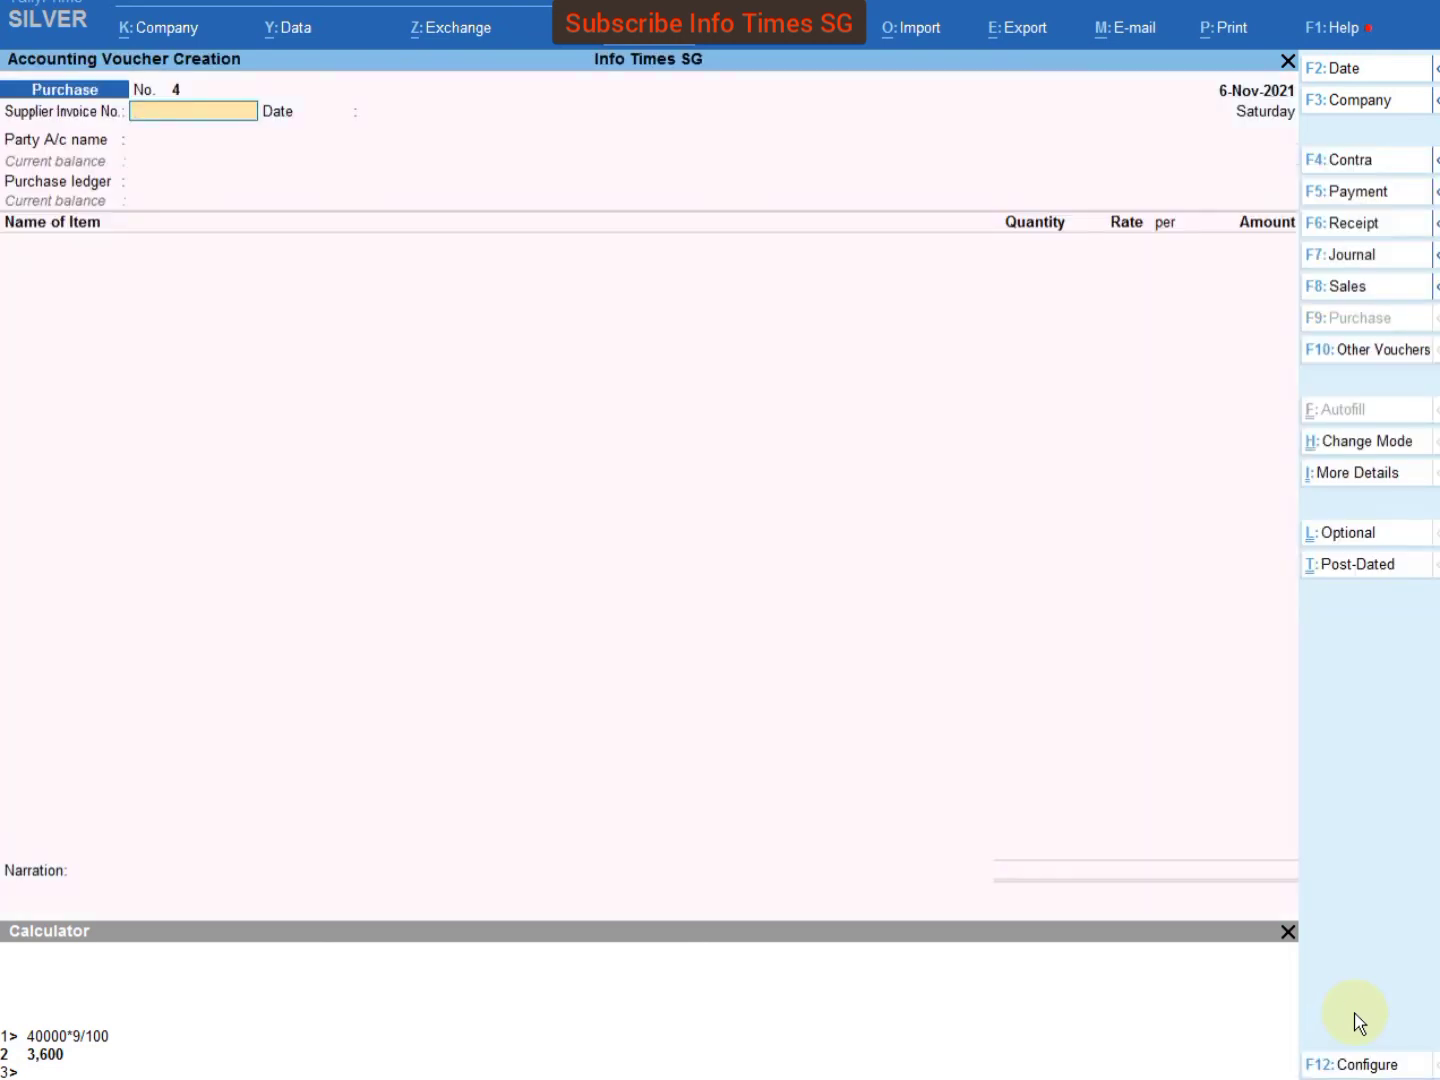
- Set the party account to Xyz P. Ltd. with its default details and the purchase ledger to Local GST Purchase @ 18%
key("Return")
key("Return")
key("Down")
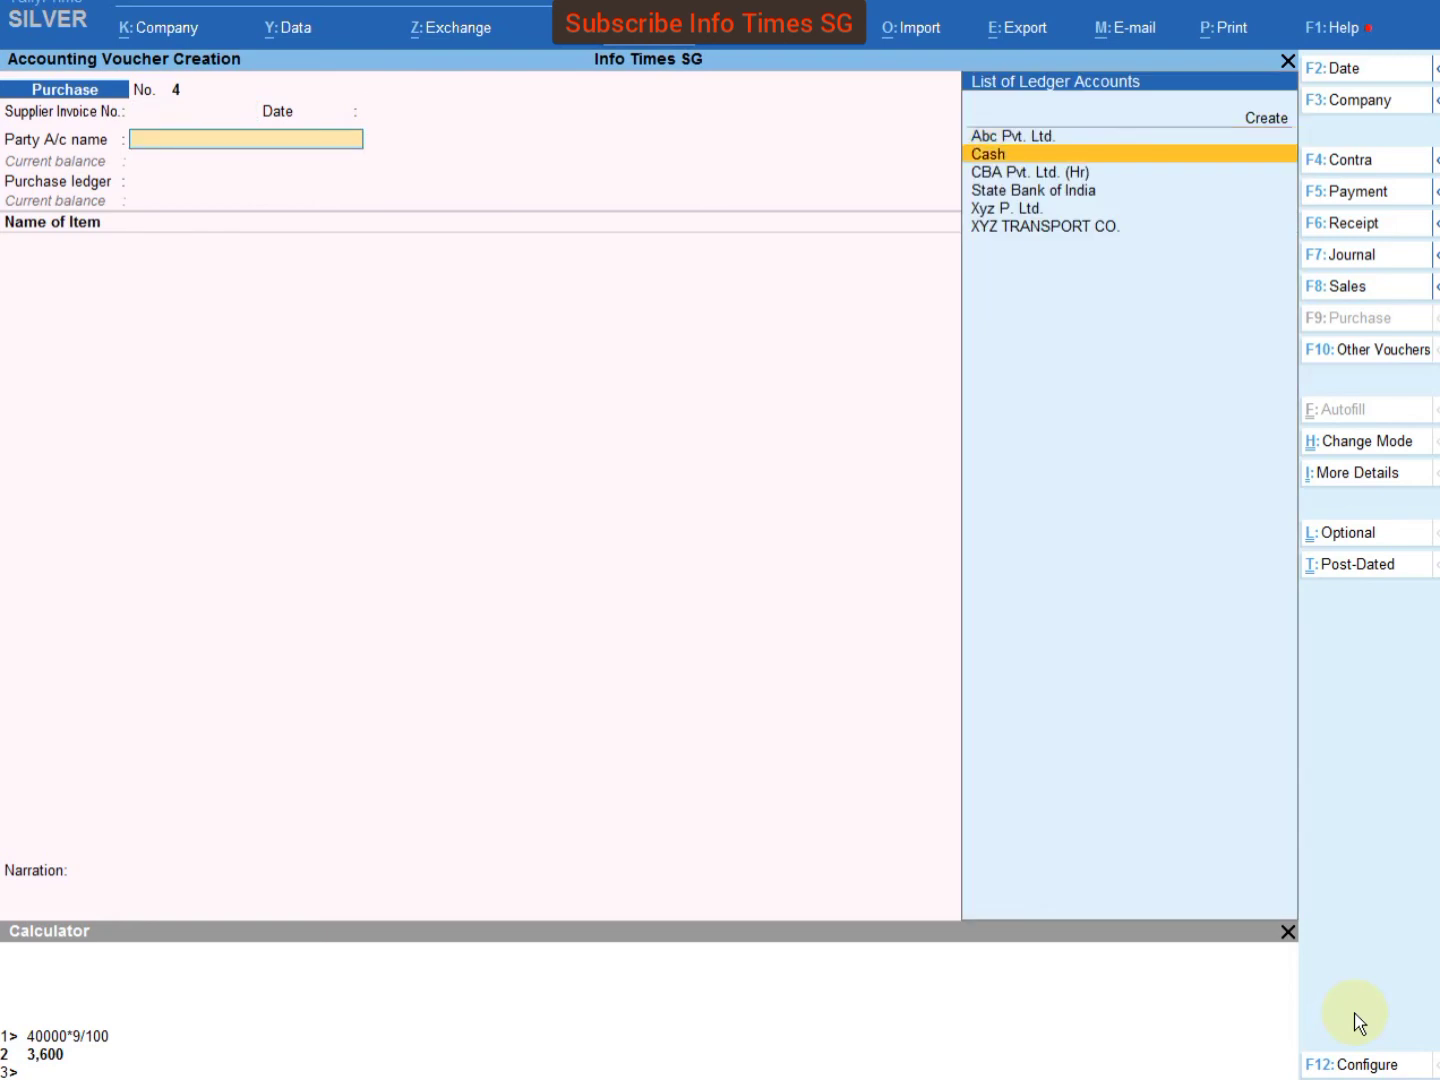
key("Up")
key("Down")
key("Down")
key("Down")
key("Down")
key("Return")
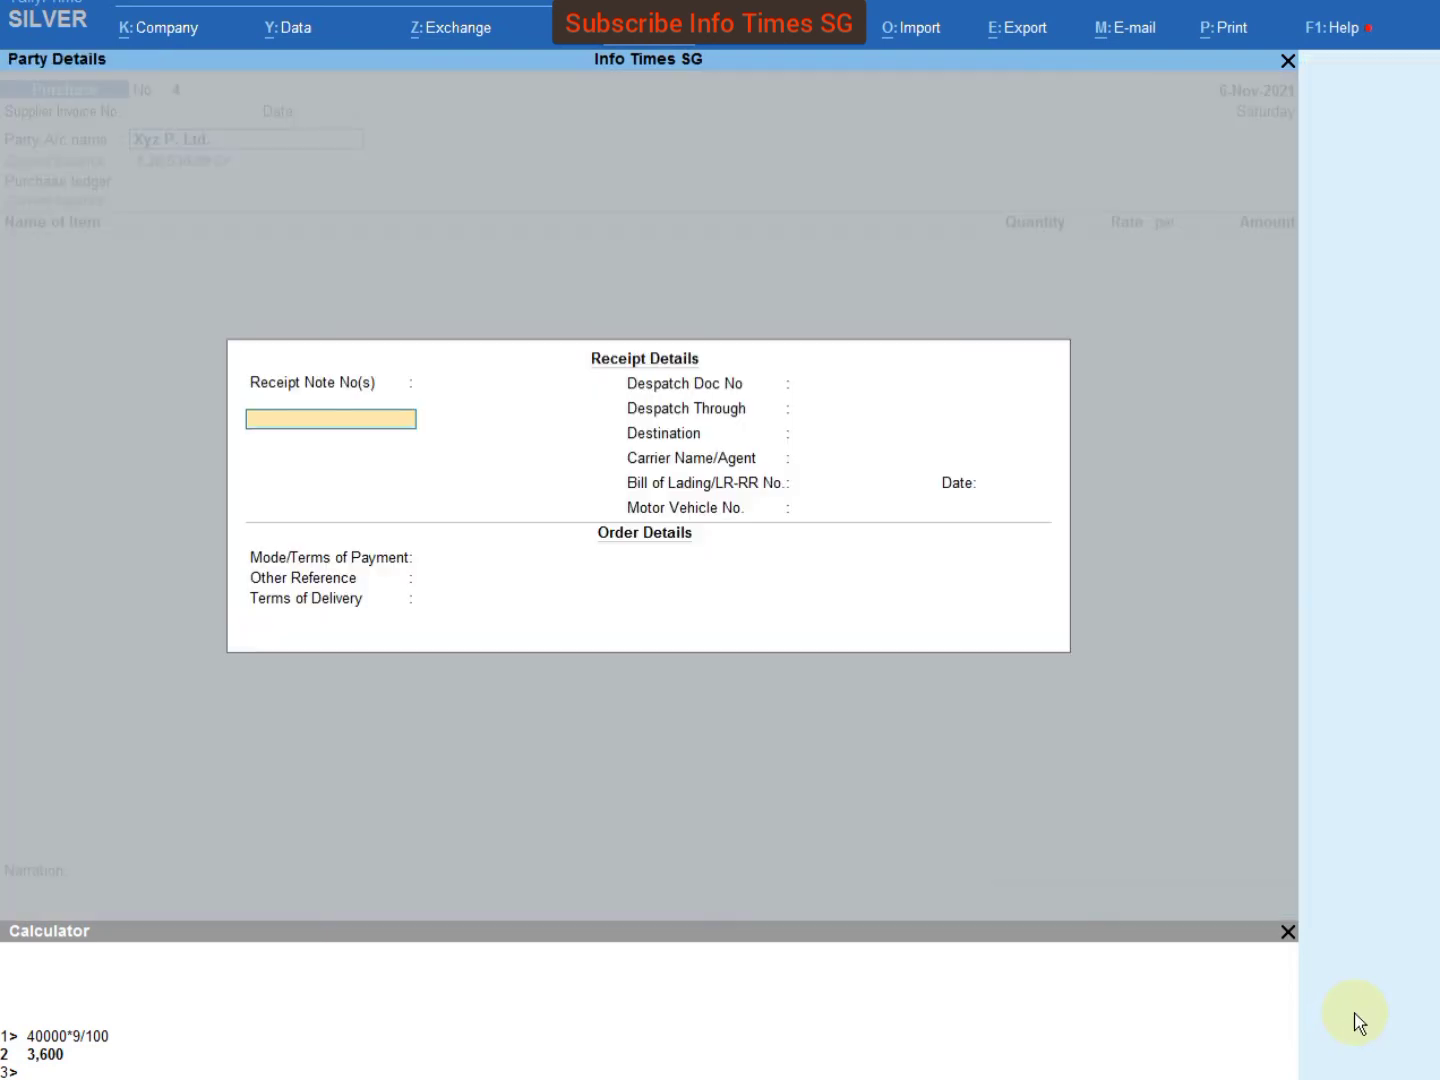
key("Return")
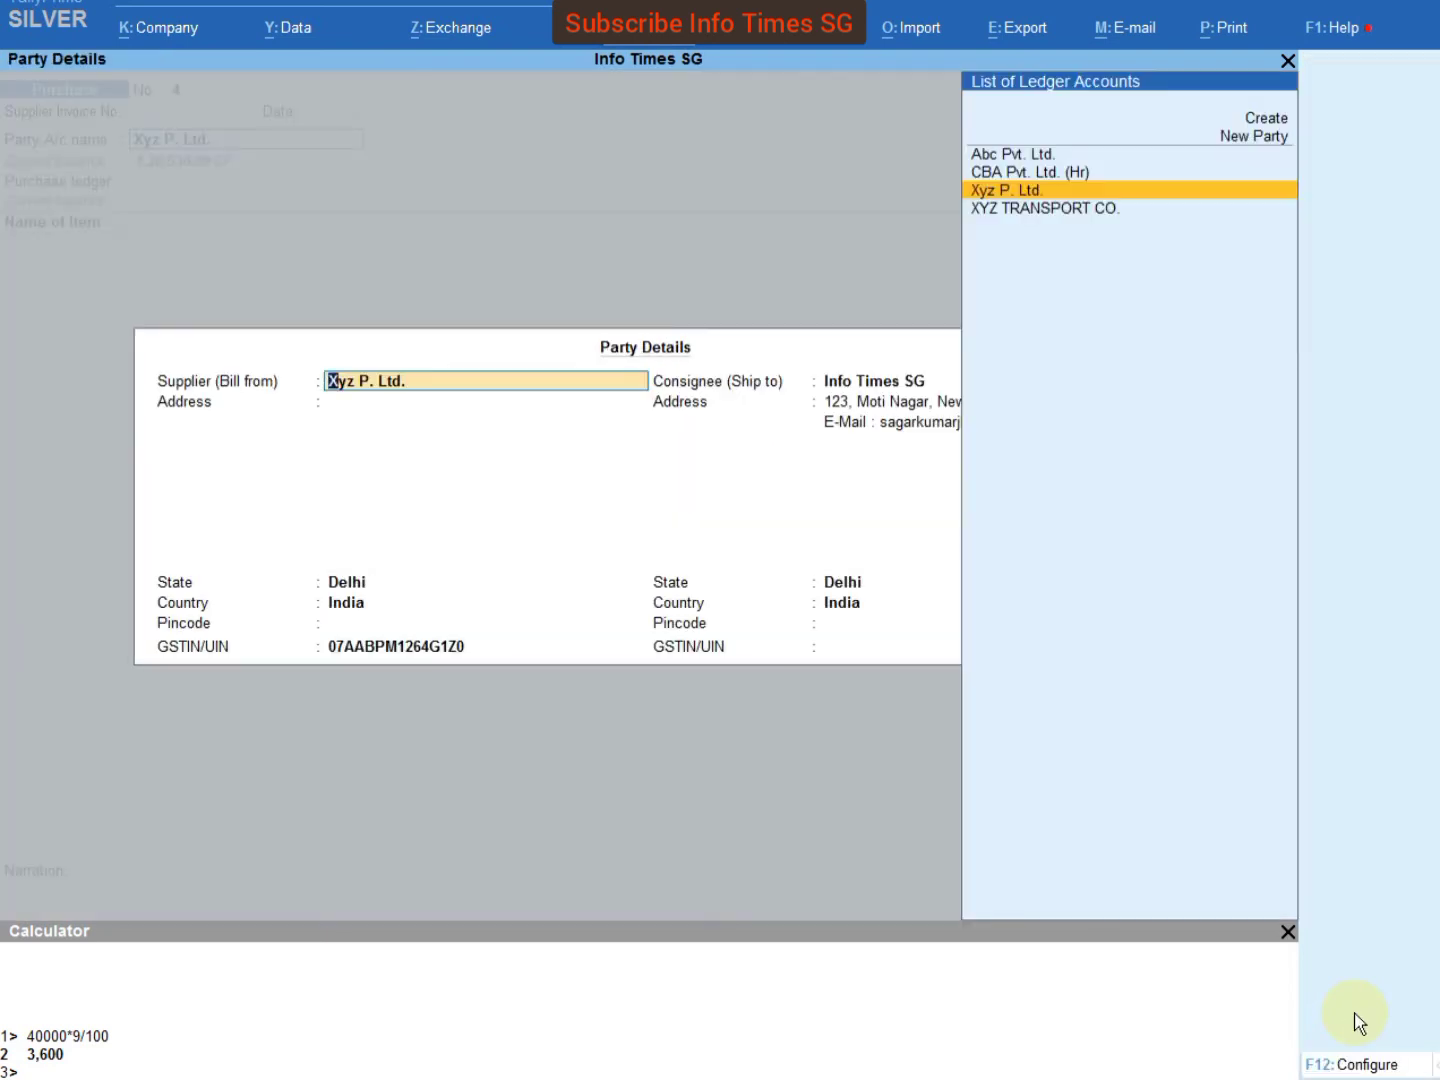
key("Return")
key("ctrl+a")
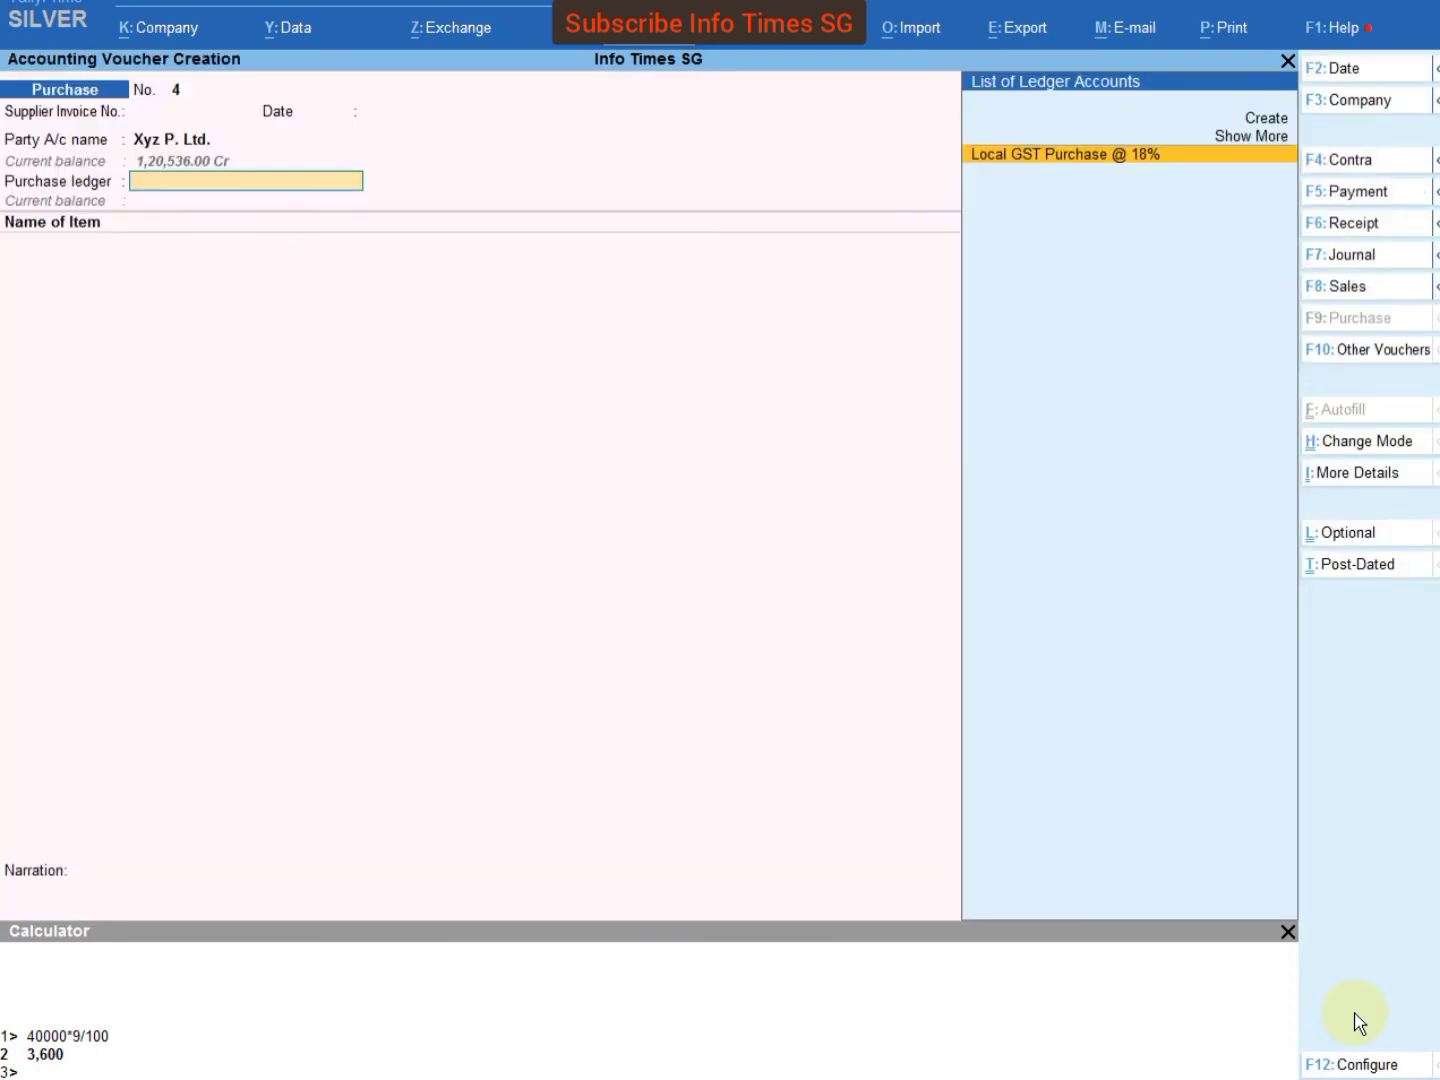
key("Return")
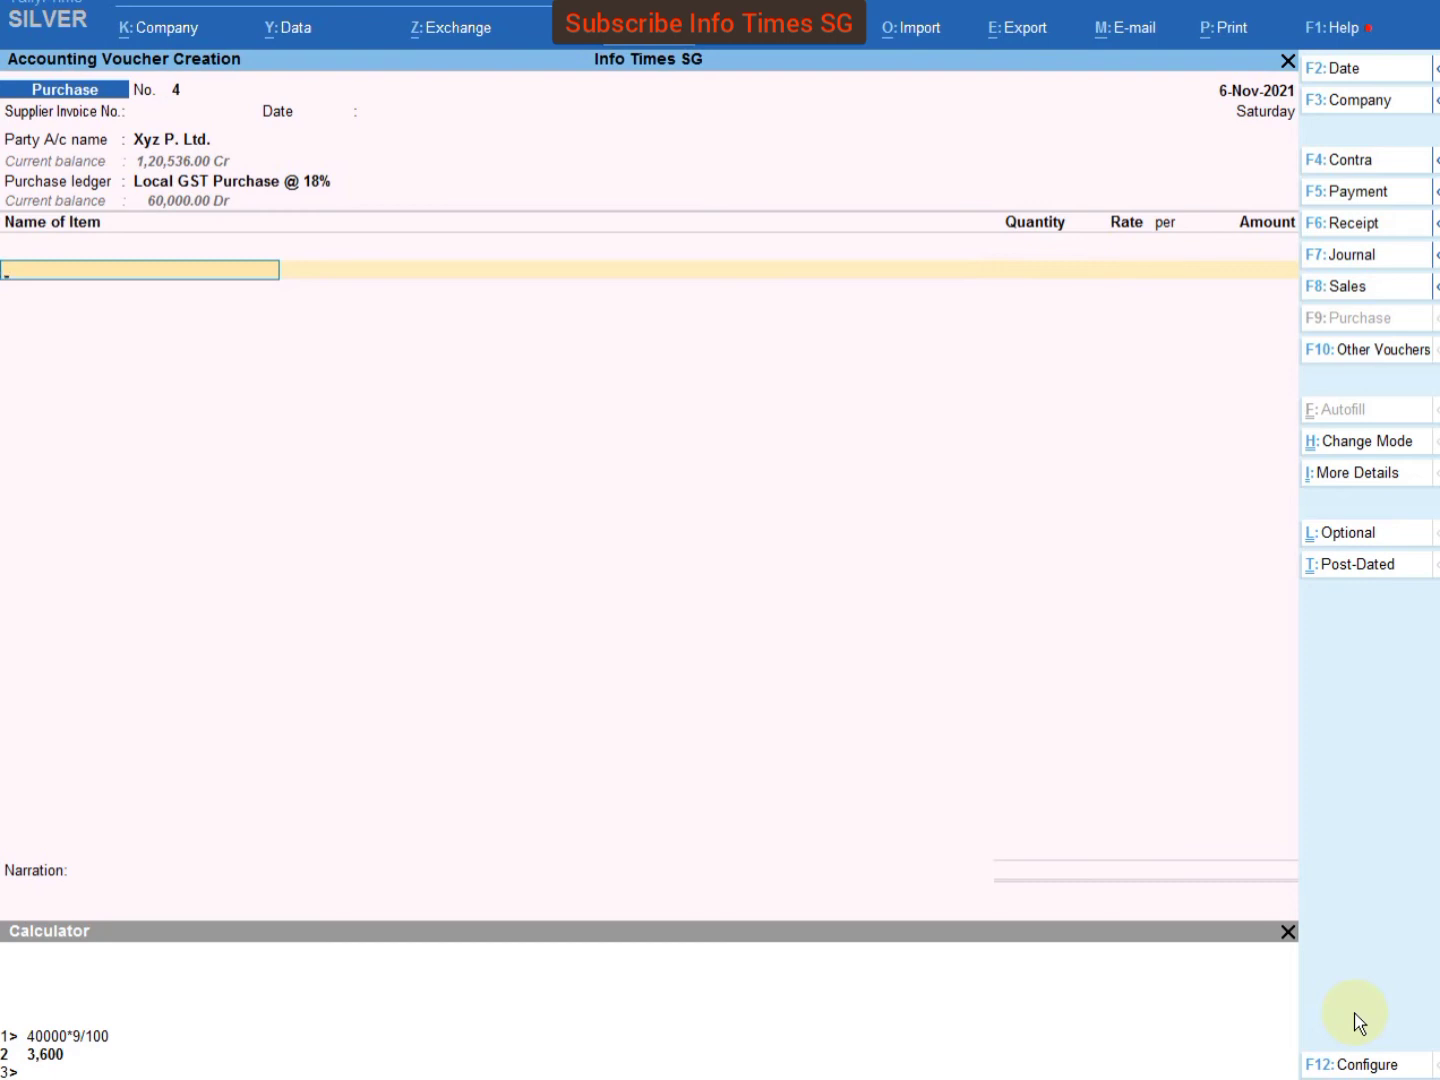
- Skip the item entries and add the Office Computer ledger to the purchase voucher
key("Return")
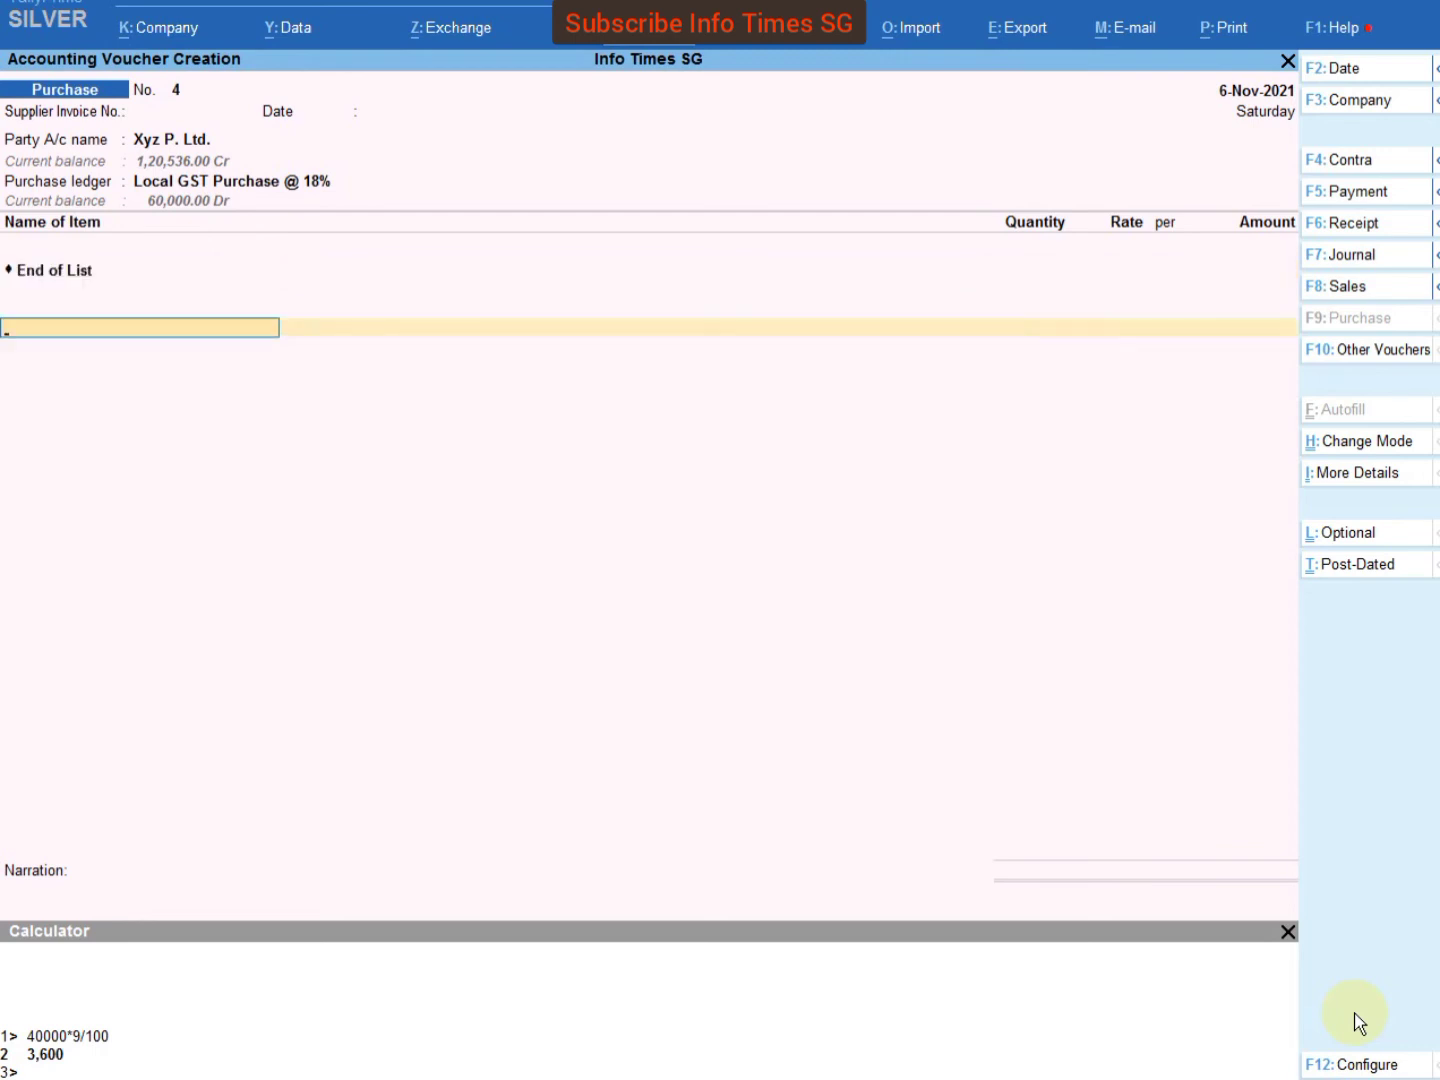
type("F")
key("BackSpace")
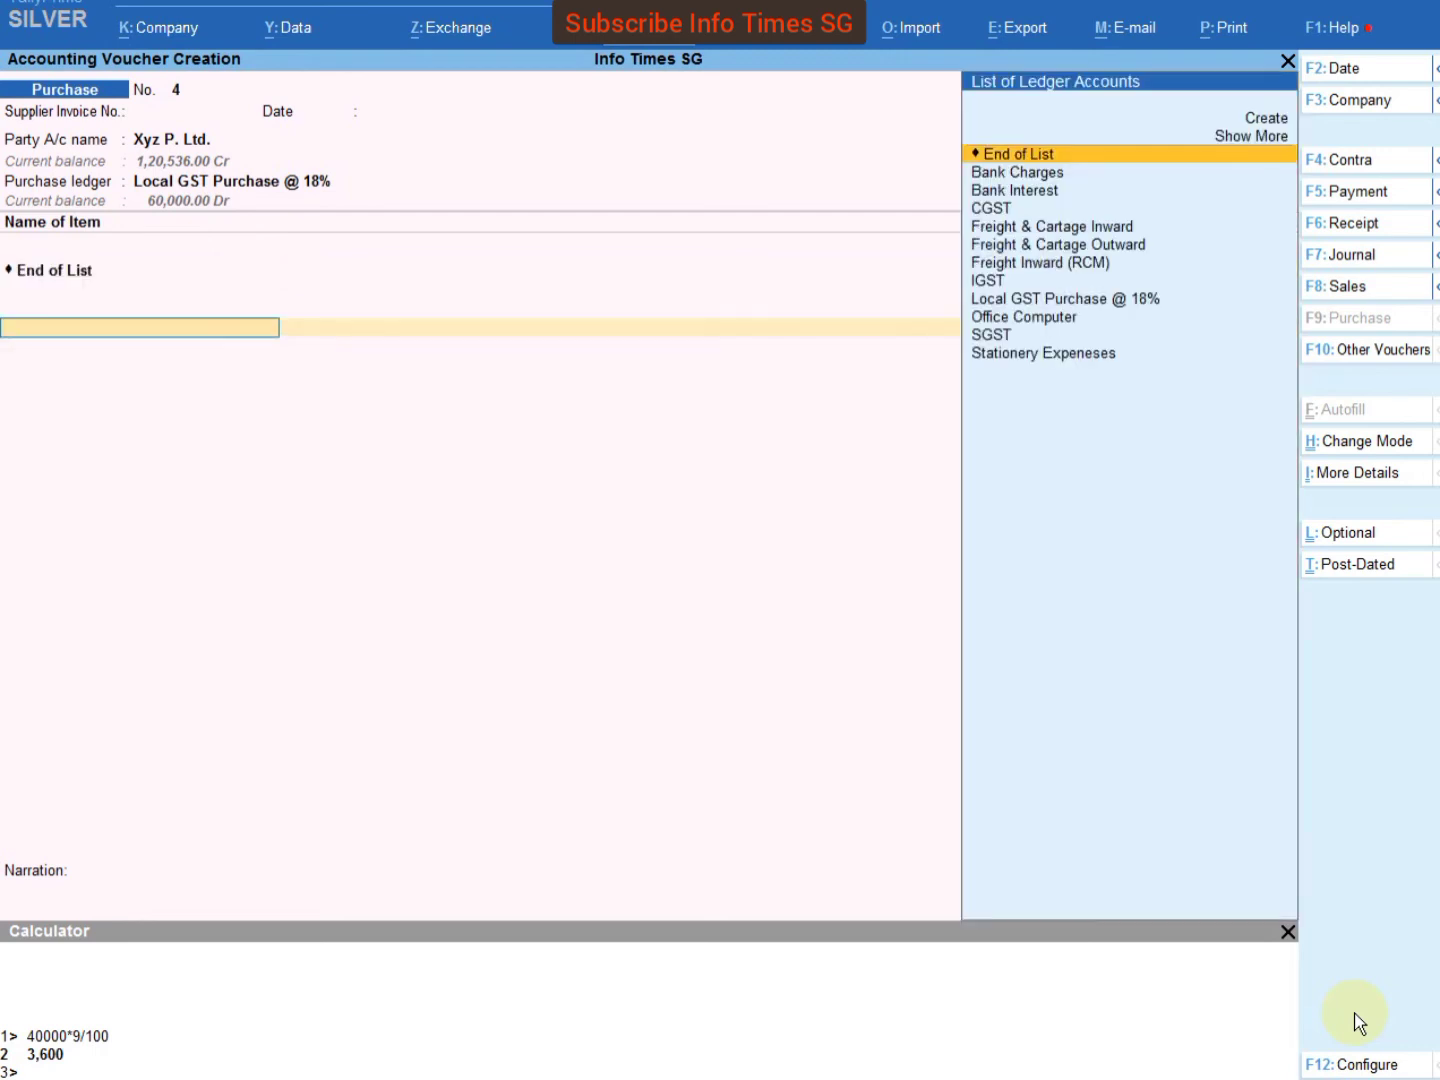
type("of")
key("Return")
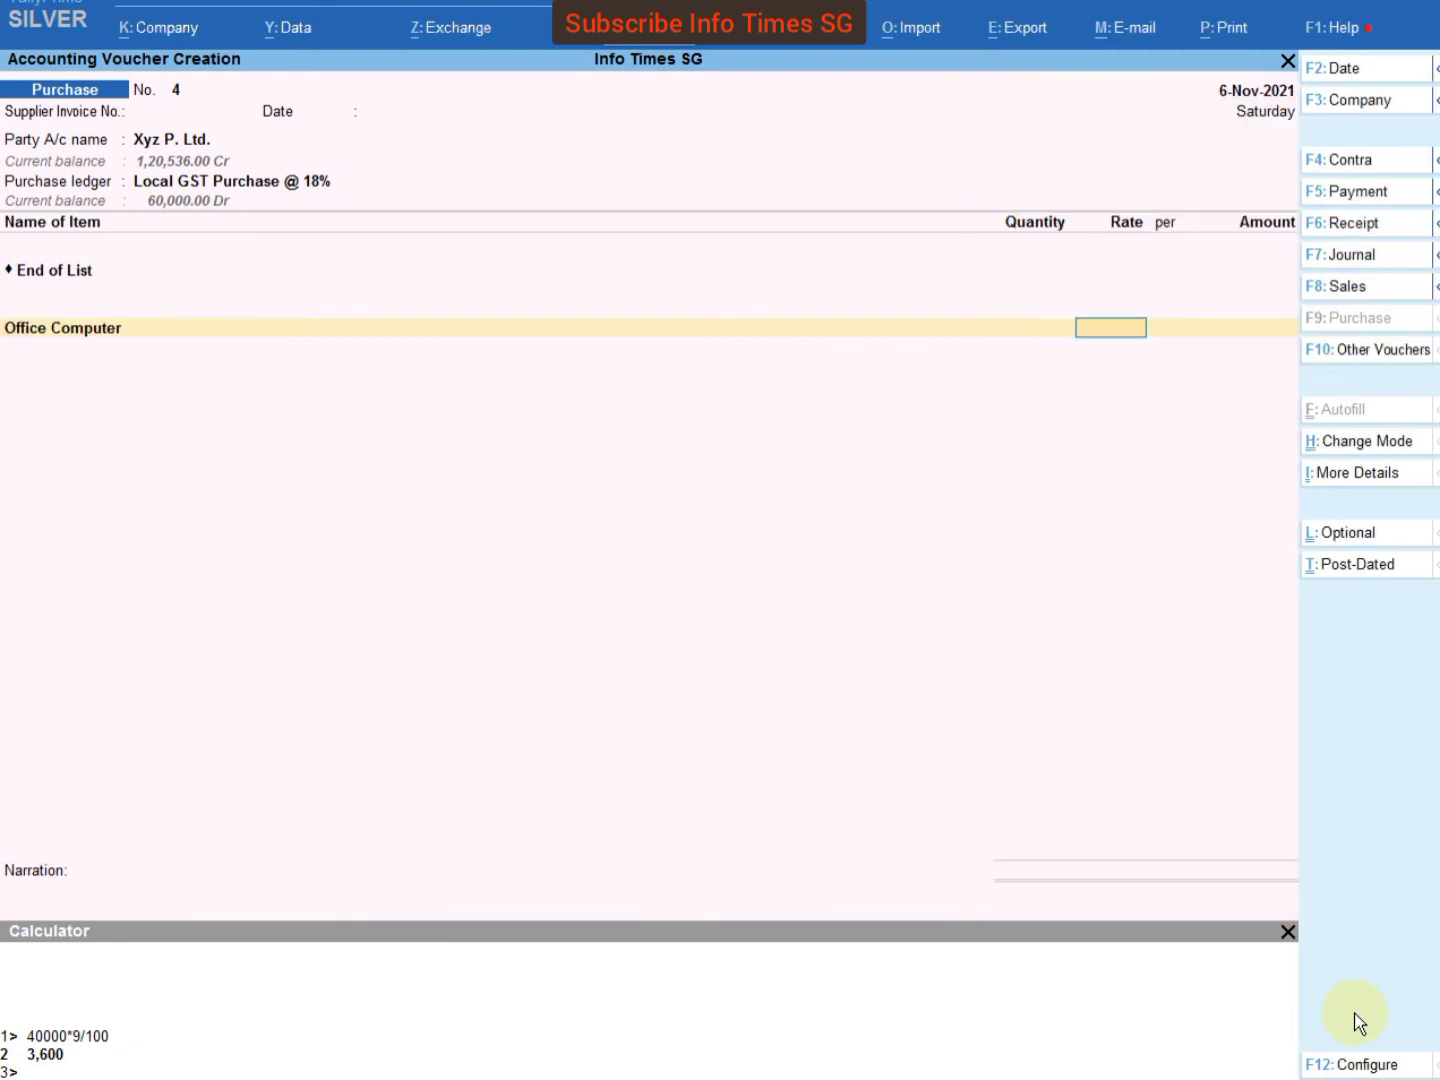
key("BackSpace")
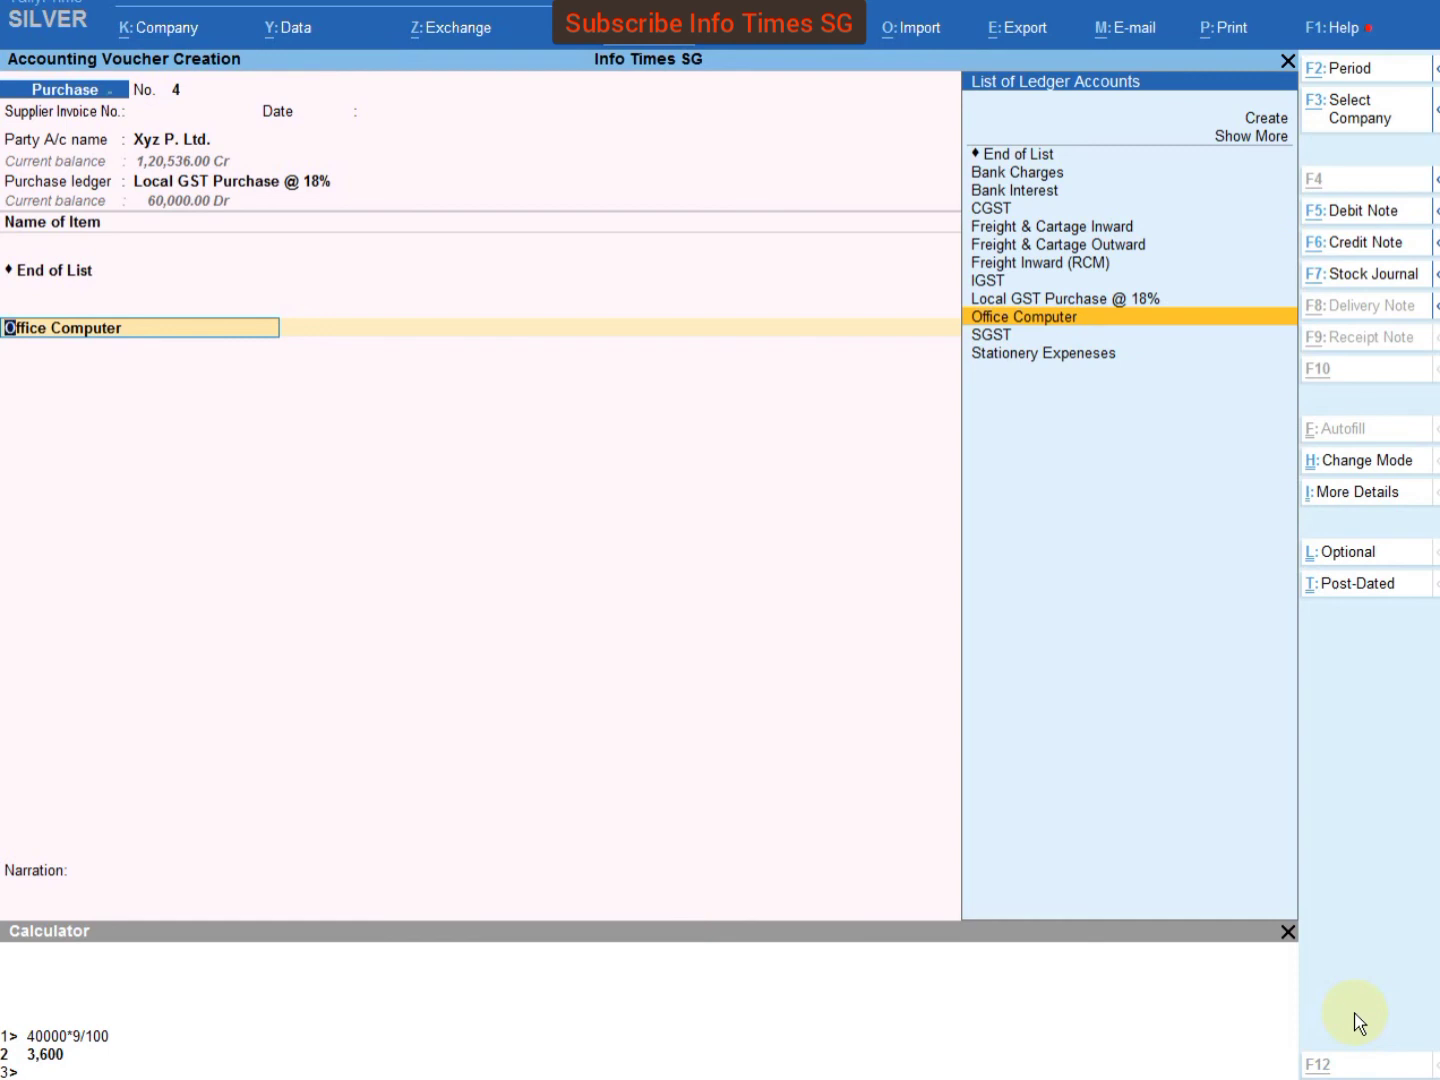
key("alt+c")
key("Escape")
key("y")
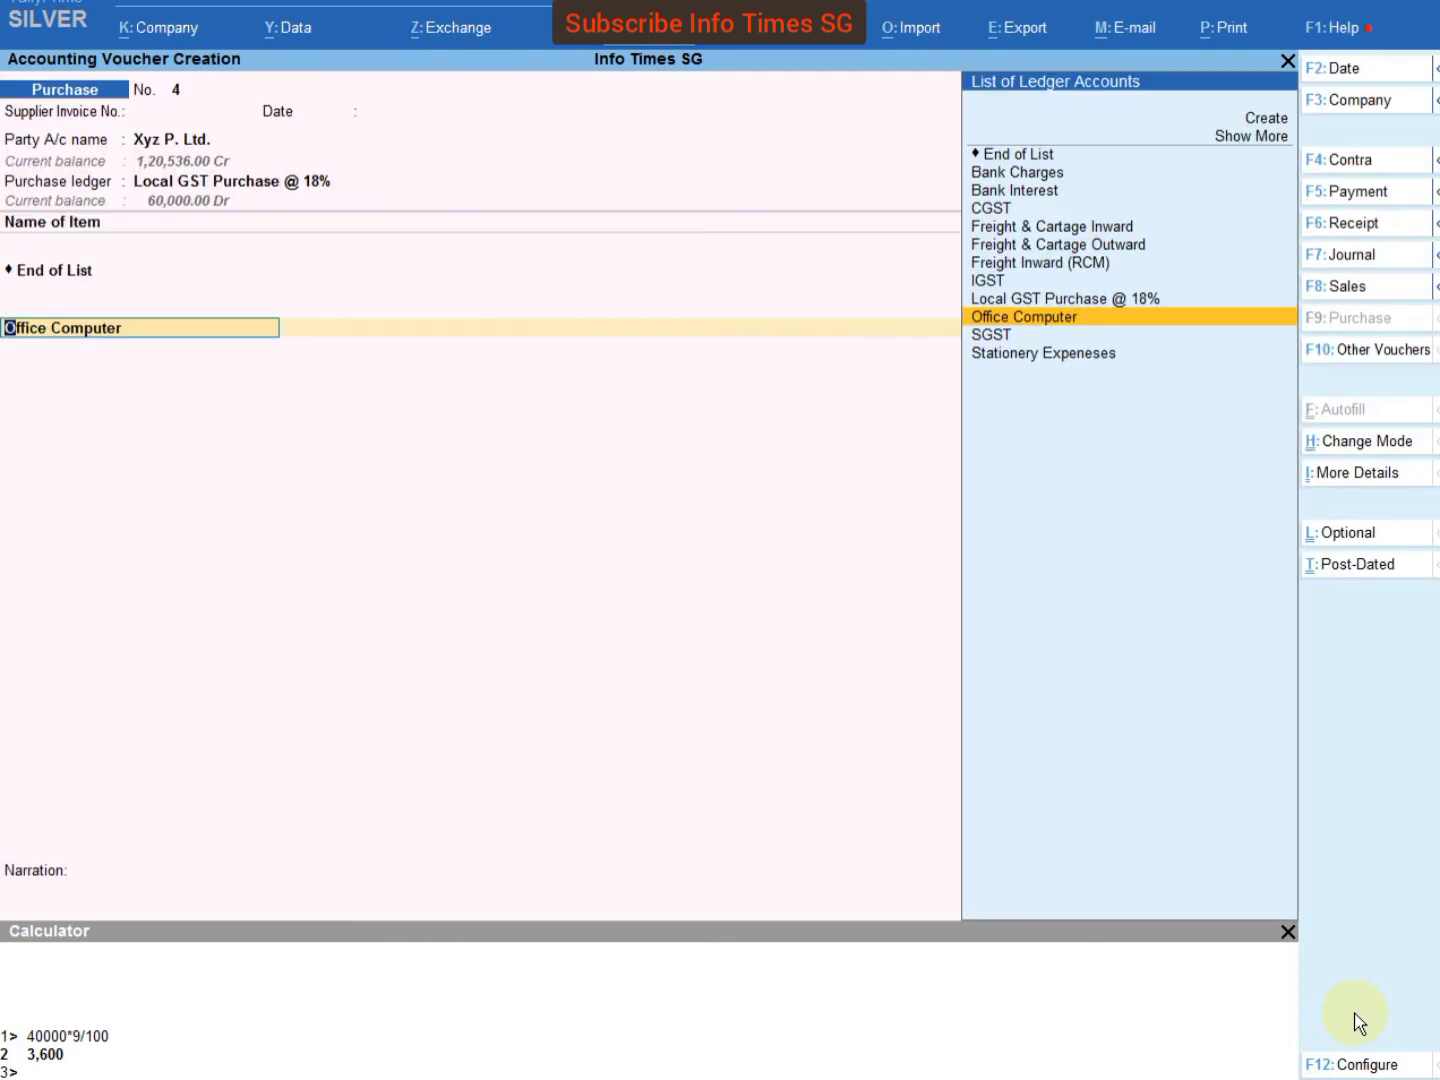
key("Return")
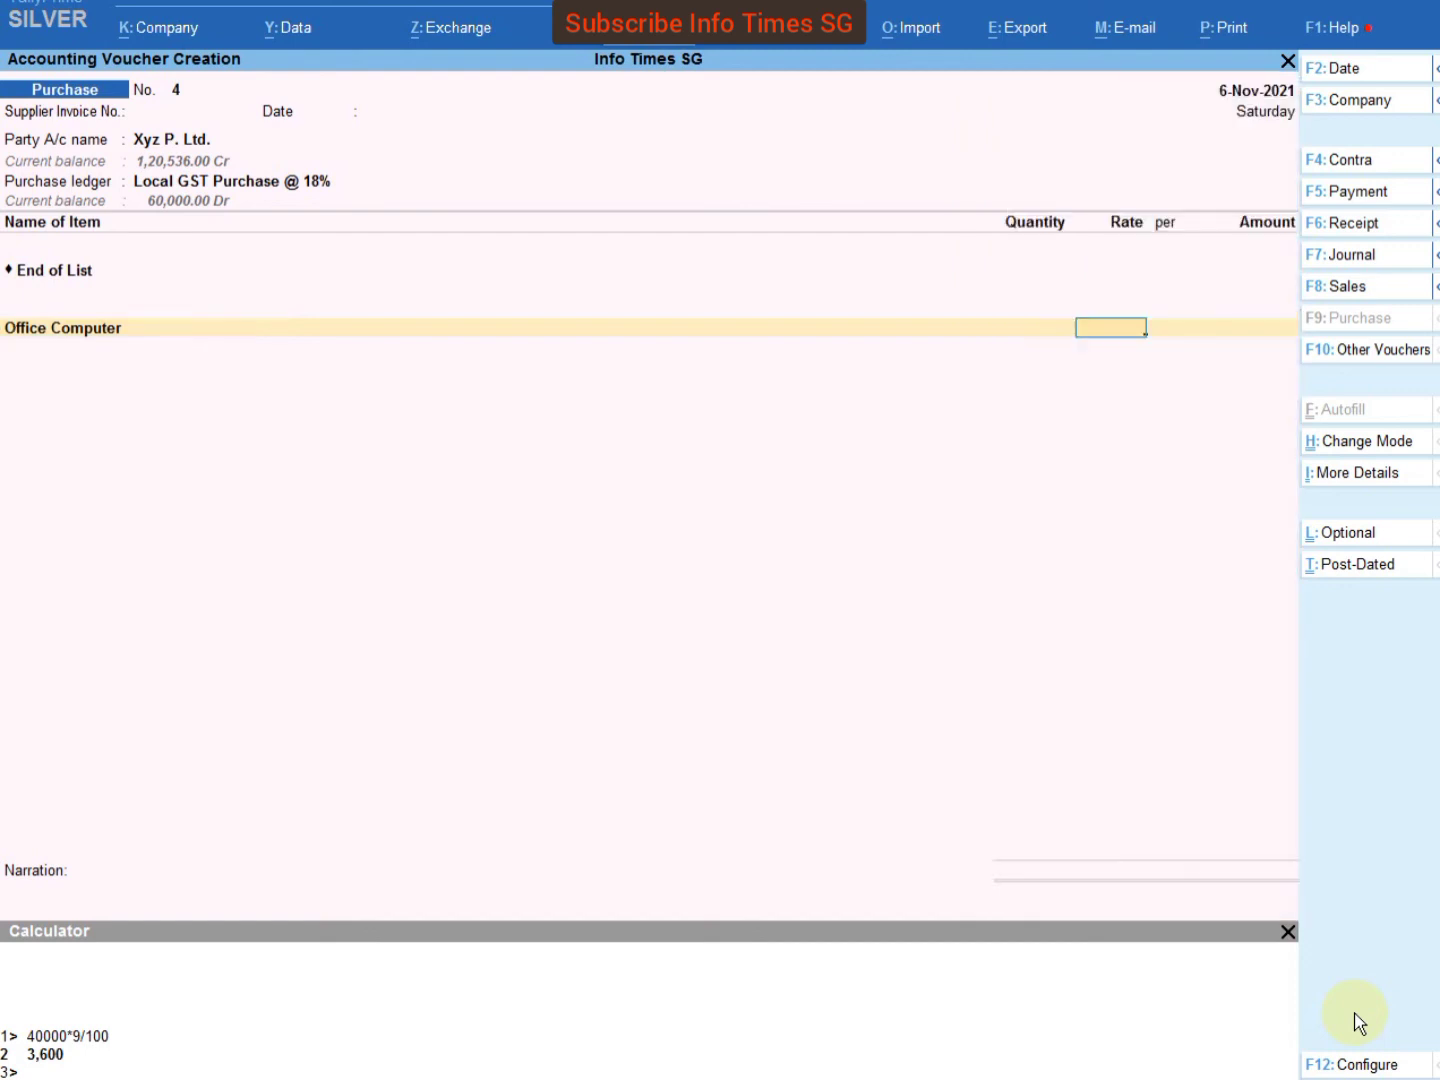
- Enter 50,000 as the amount for the Office Computer ledger, leaving its rate blank
key("Return")
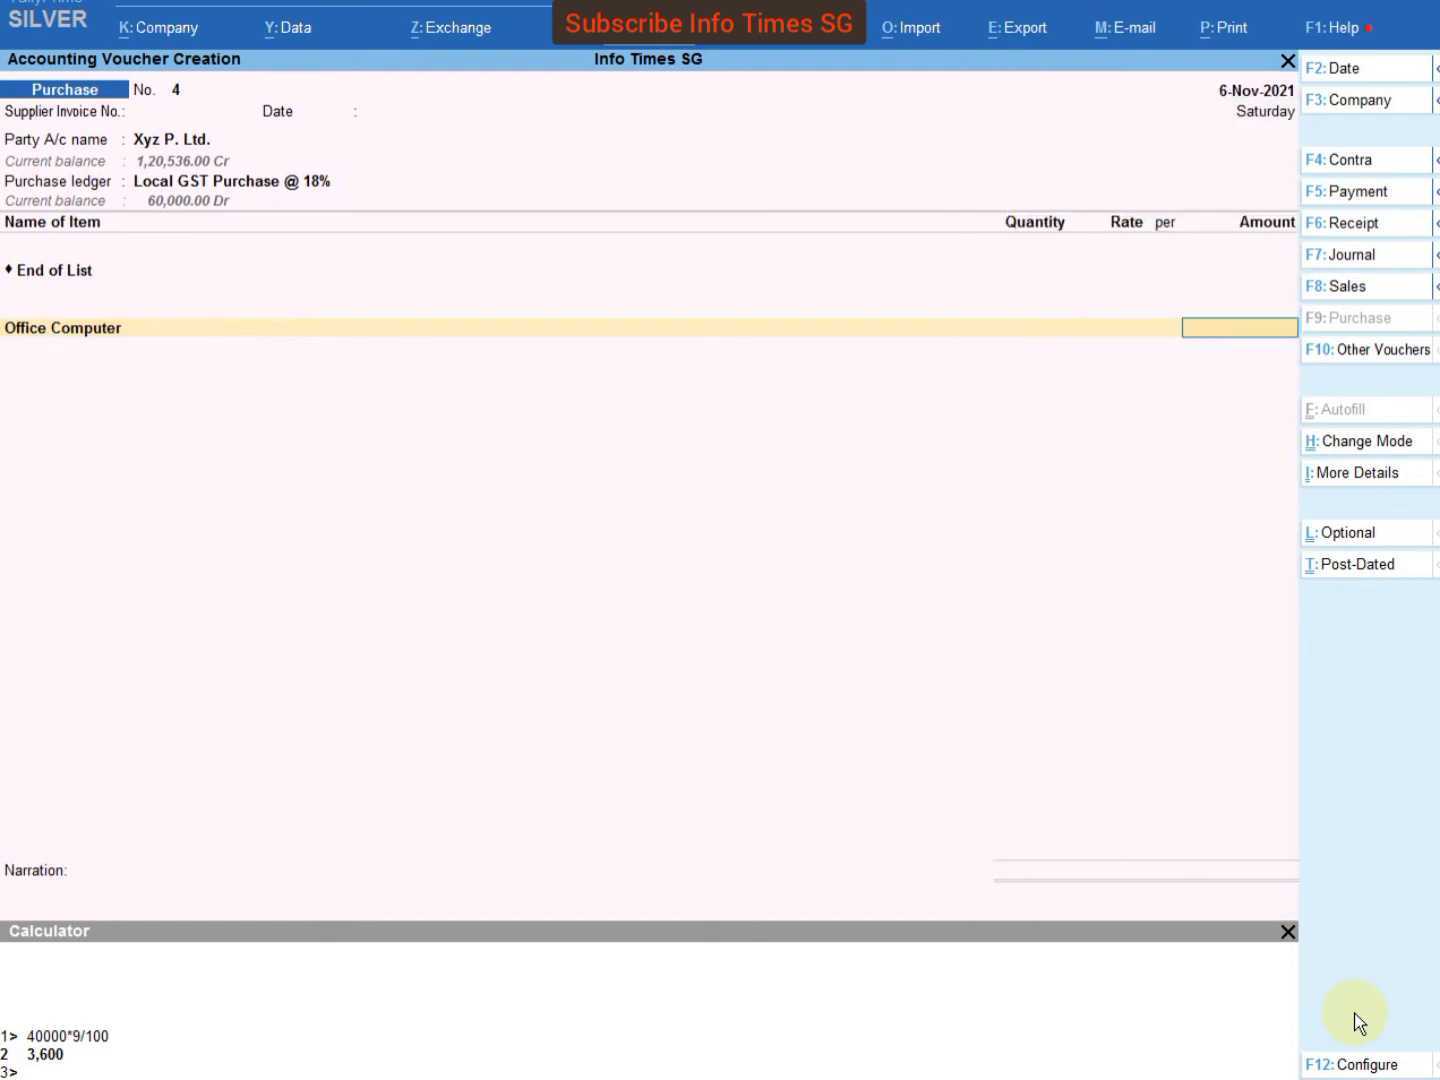
type("100")
type("0")
key("BackSpace")
key("BackSpace")
key("BackSpace")
key("BackSpace")
type("50000")
key("Return")
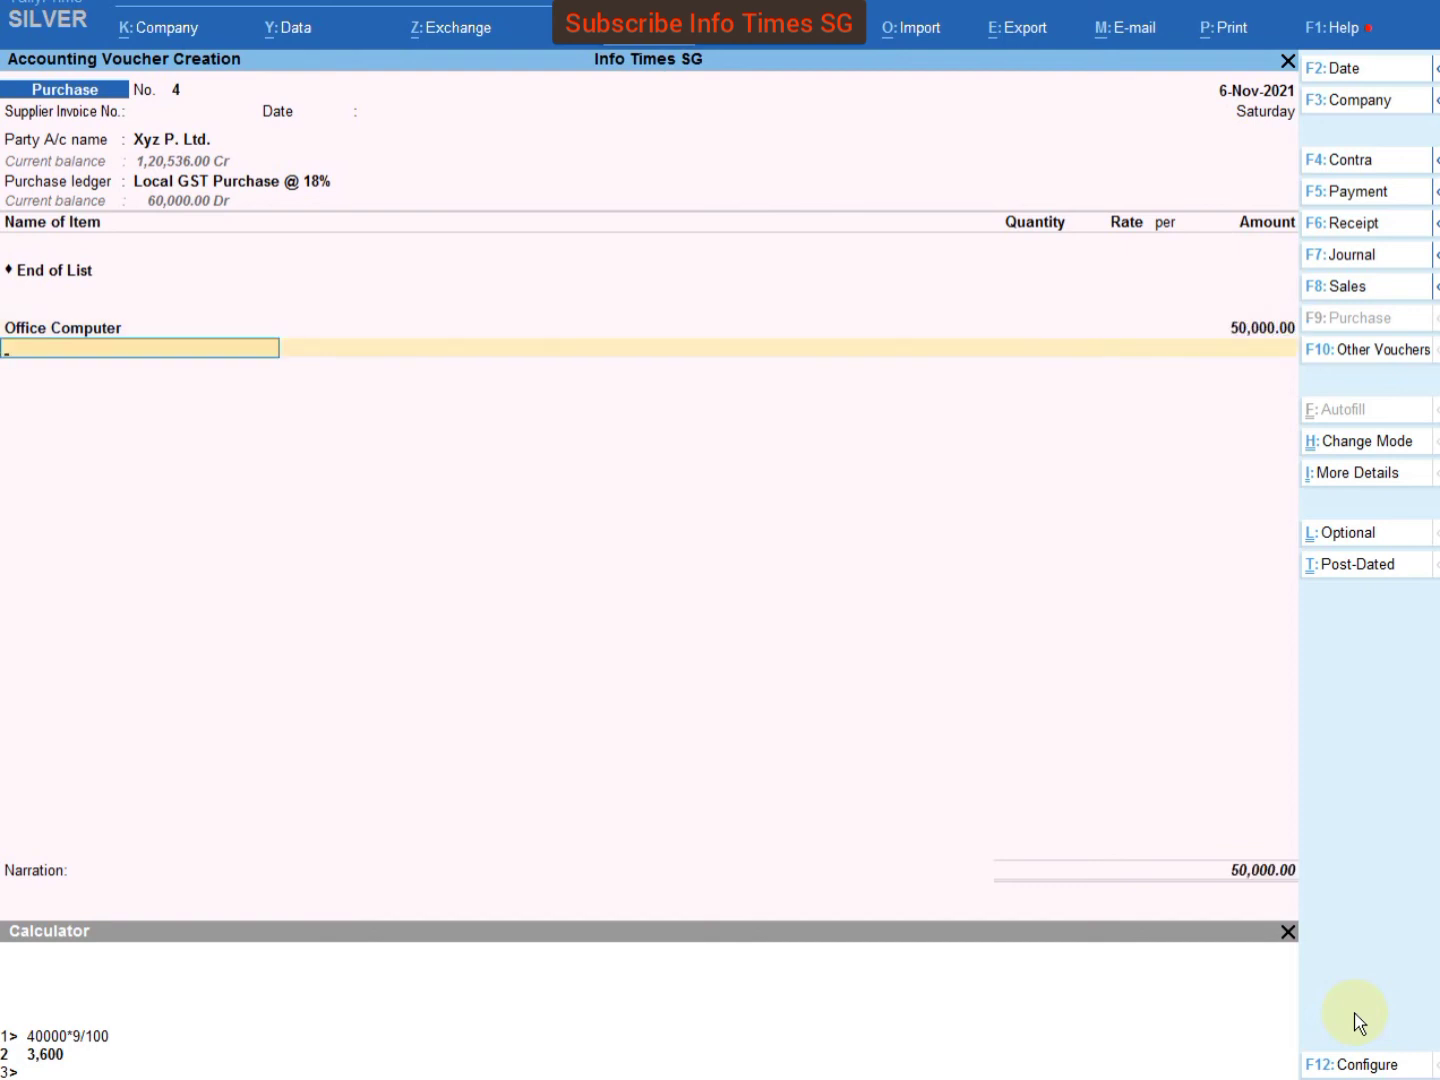
- Add the CGST and SGST ledgers below Office Computer with their automatically calculated amounts
type("cgst")
key("Return")
key("Return")
type("sgst")
key("Return")
key("Return")
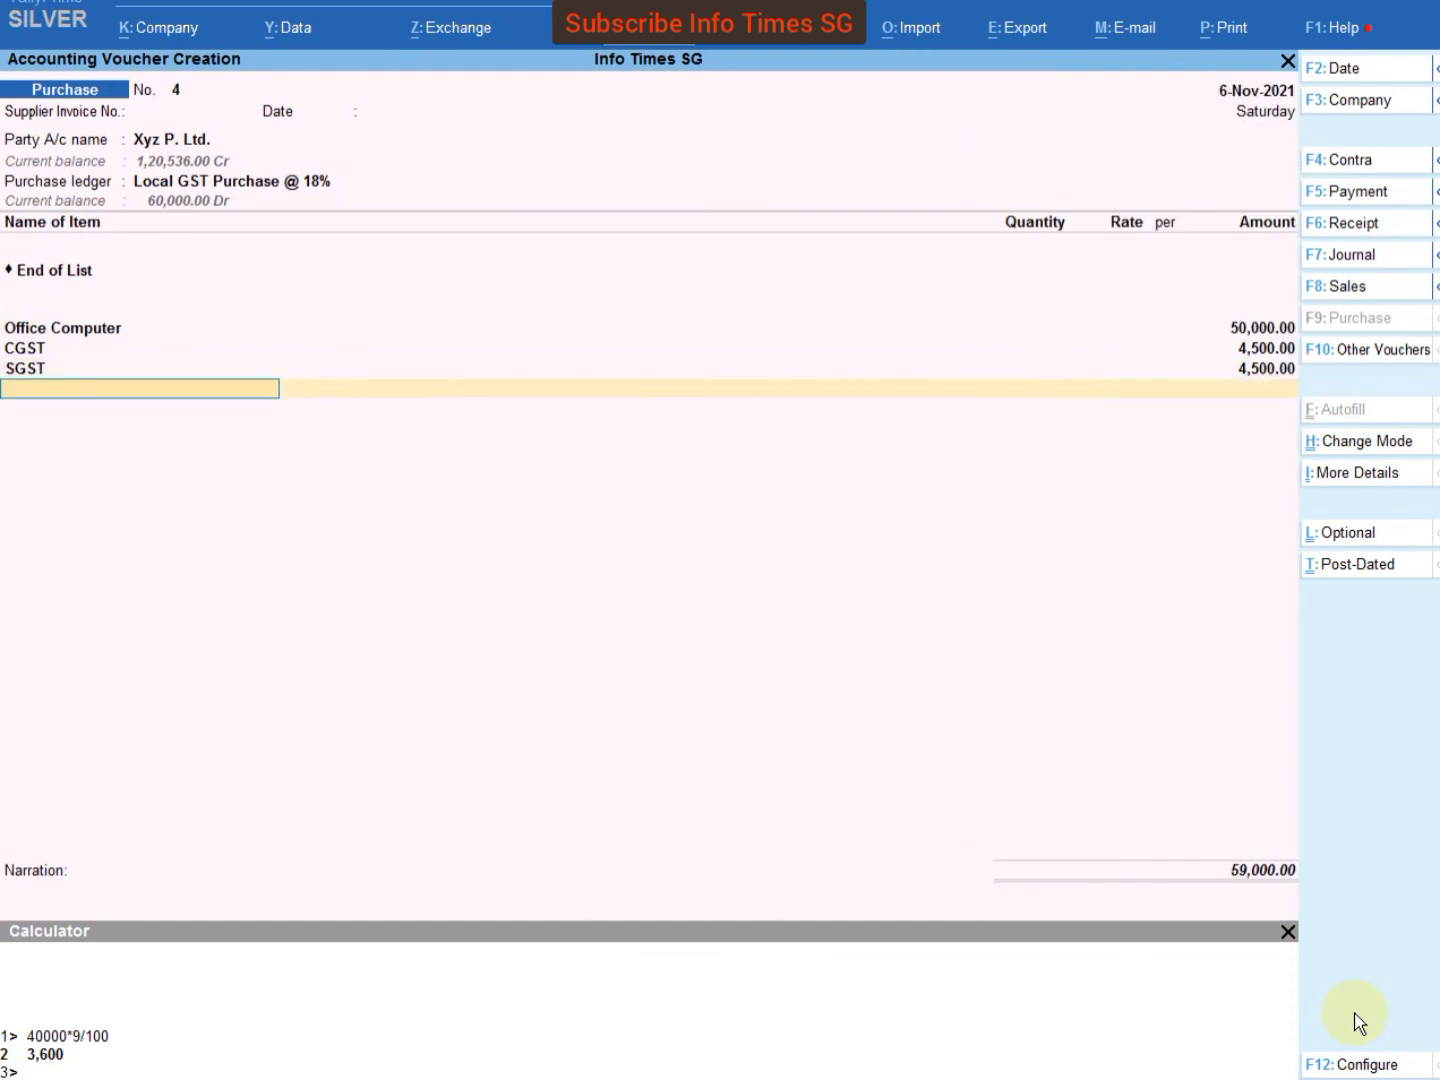
- Calculate 50000*9/100 in the calculator to check the tax amount, and return to the voucher
key("ctrl+n")
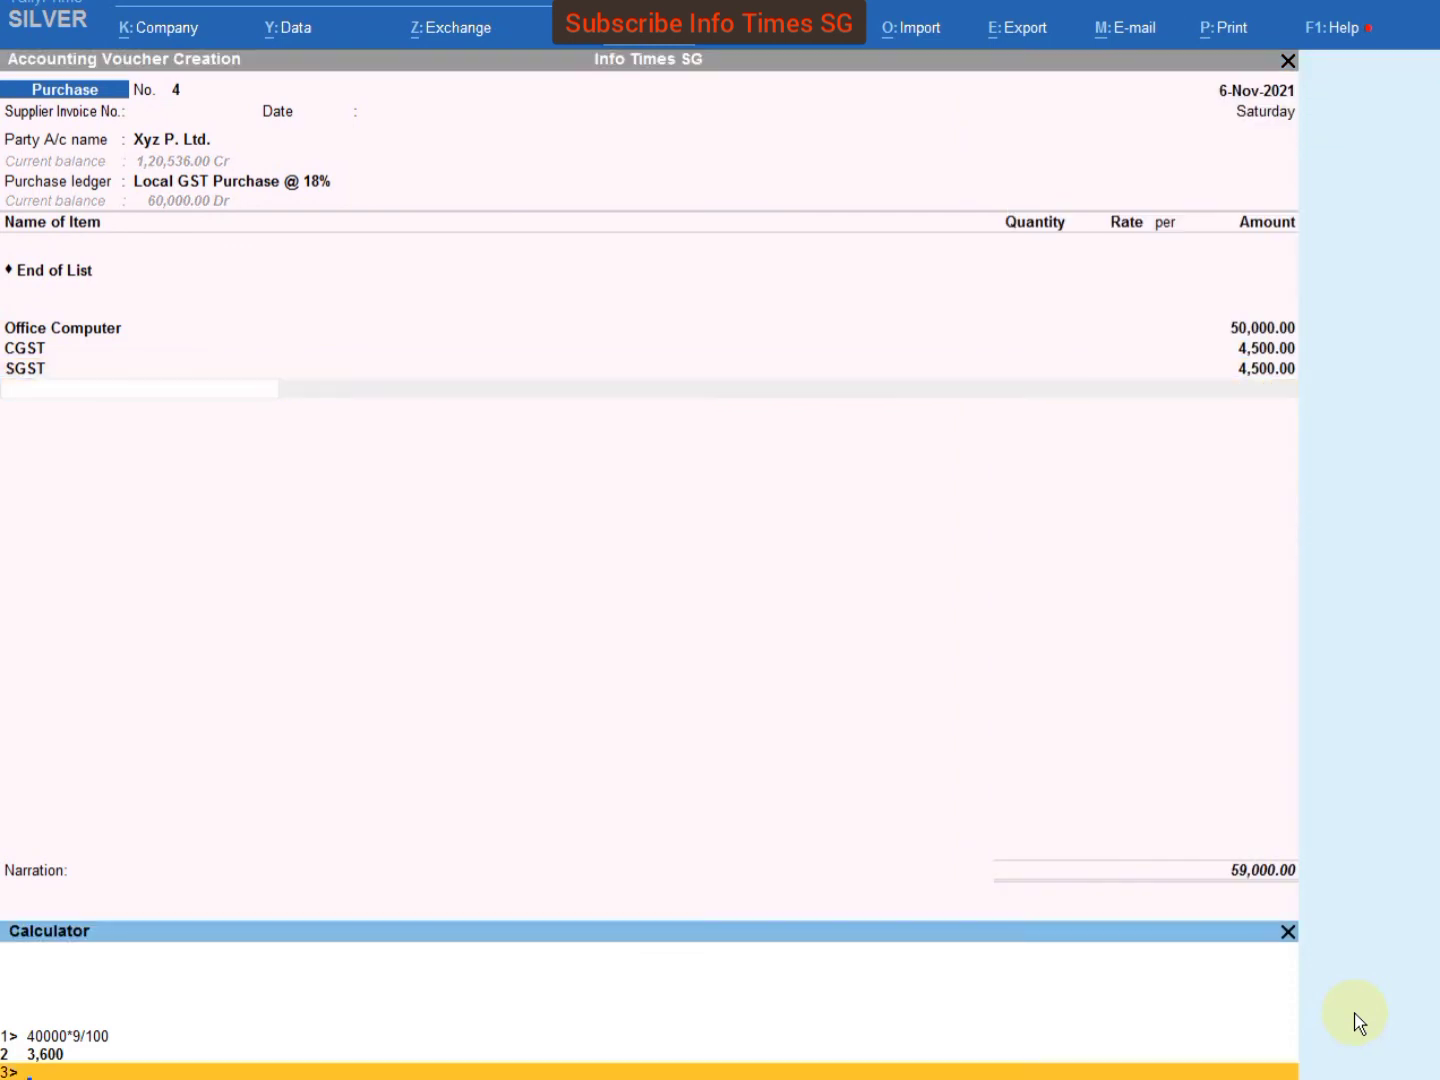
type("50000*9/100")
key("Return")
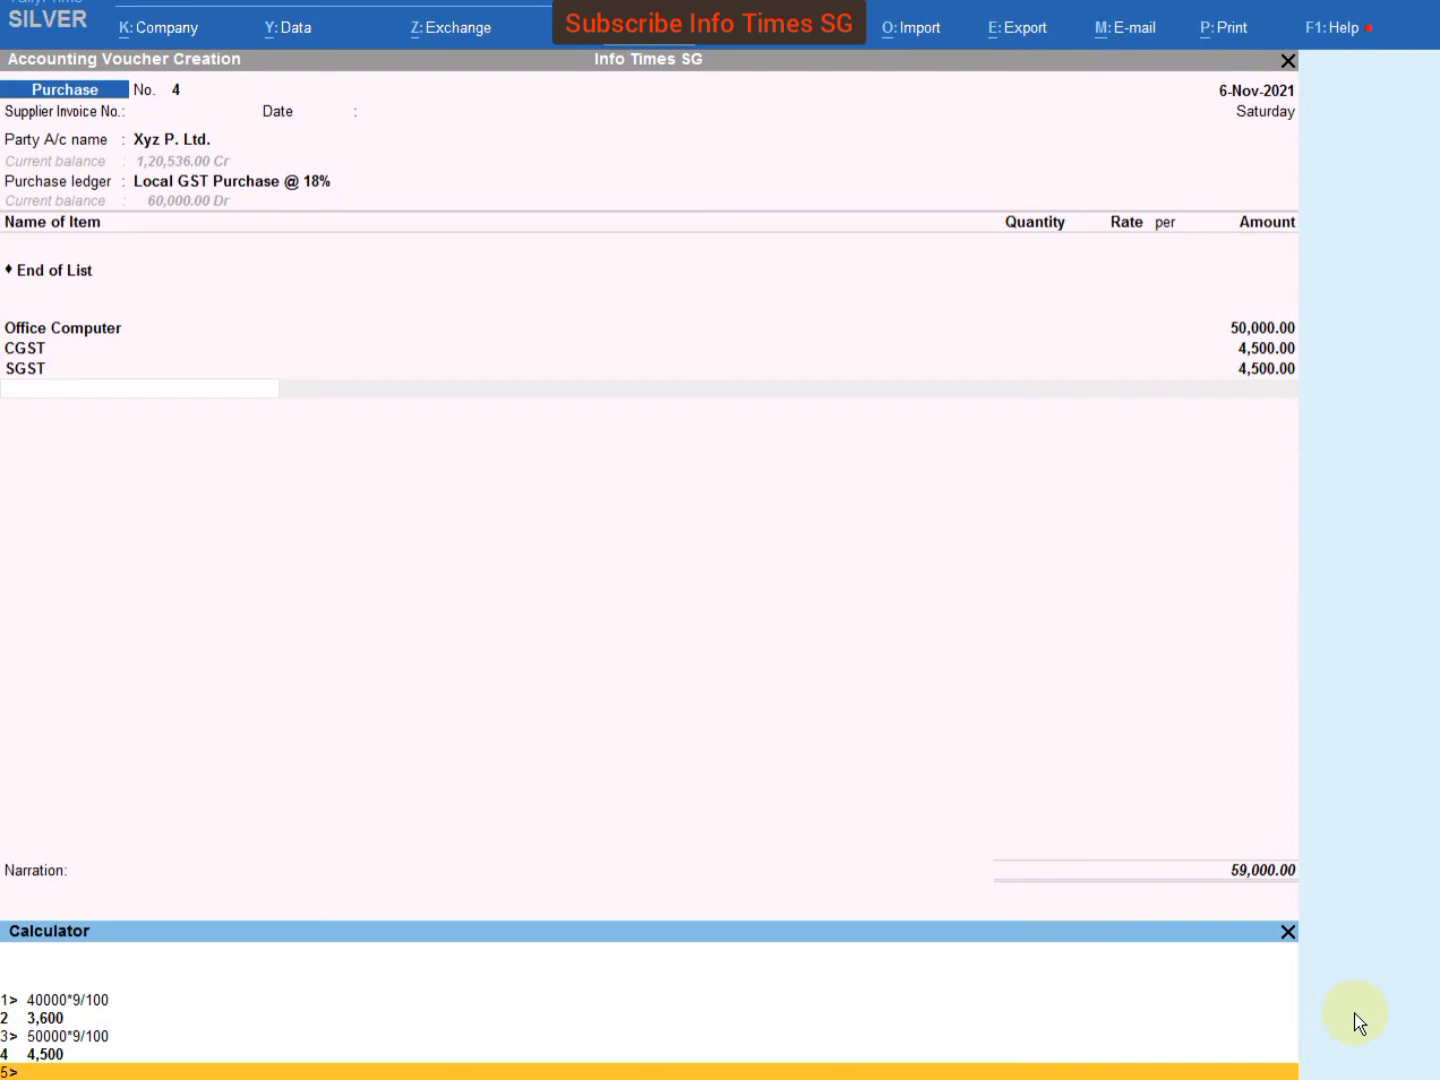
key("ctrl+m")
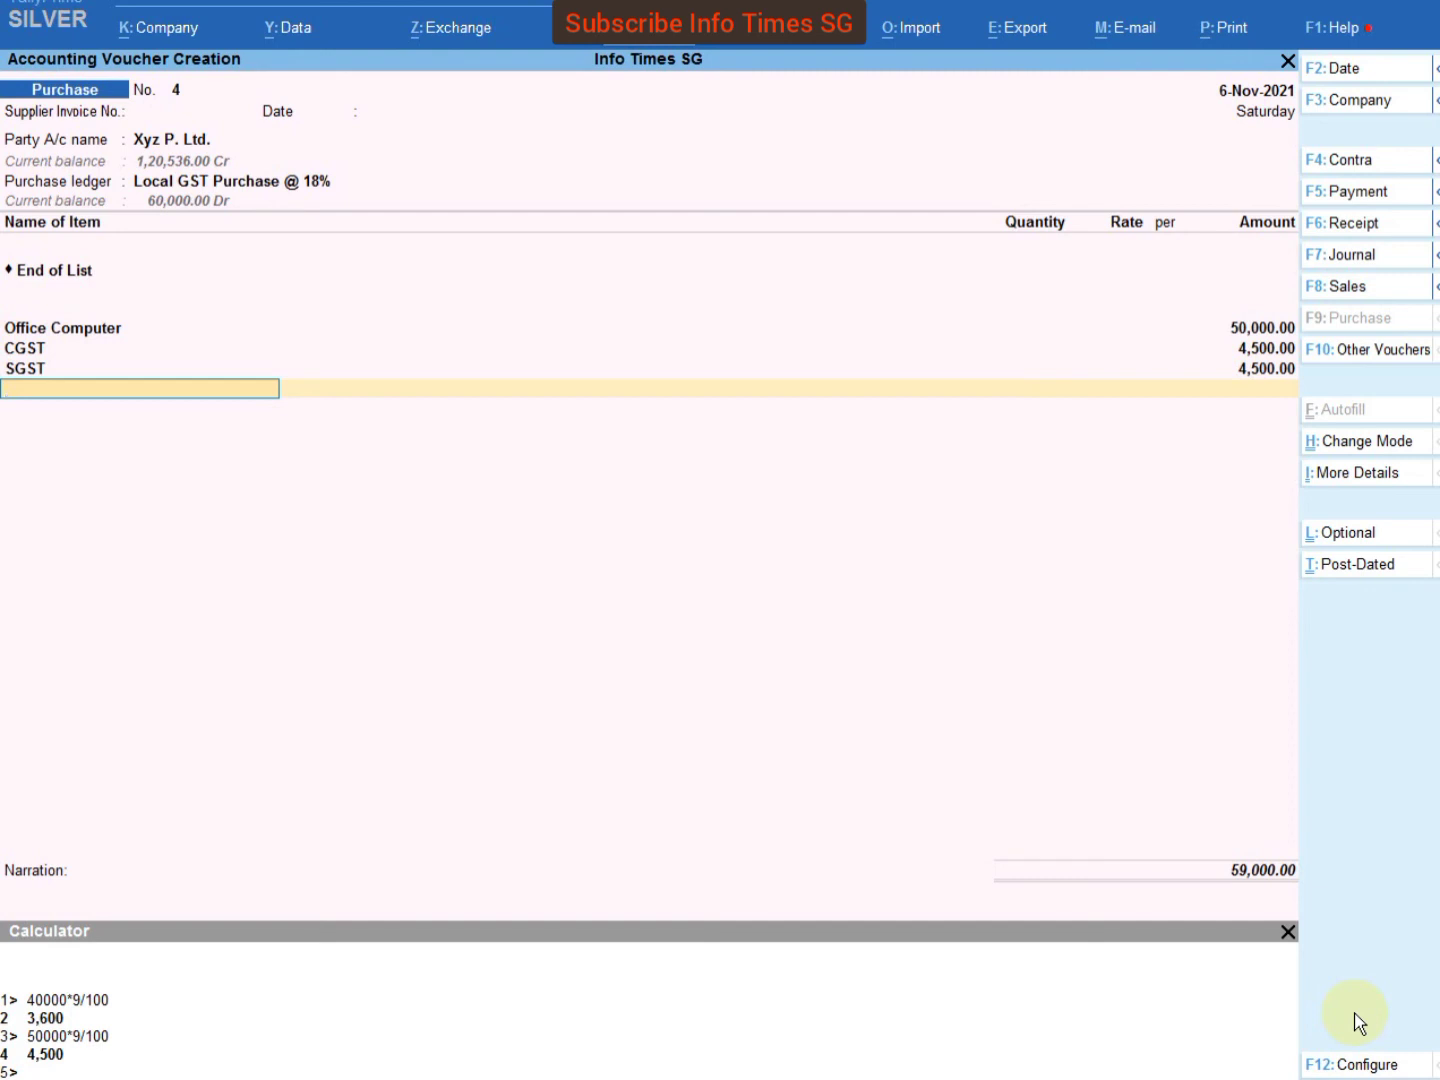
- Review the CGST and SGST lines and their amounts in the purchase voucher
key("BackSpace")
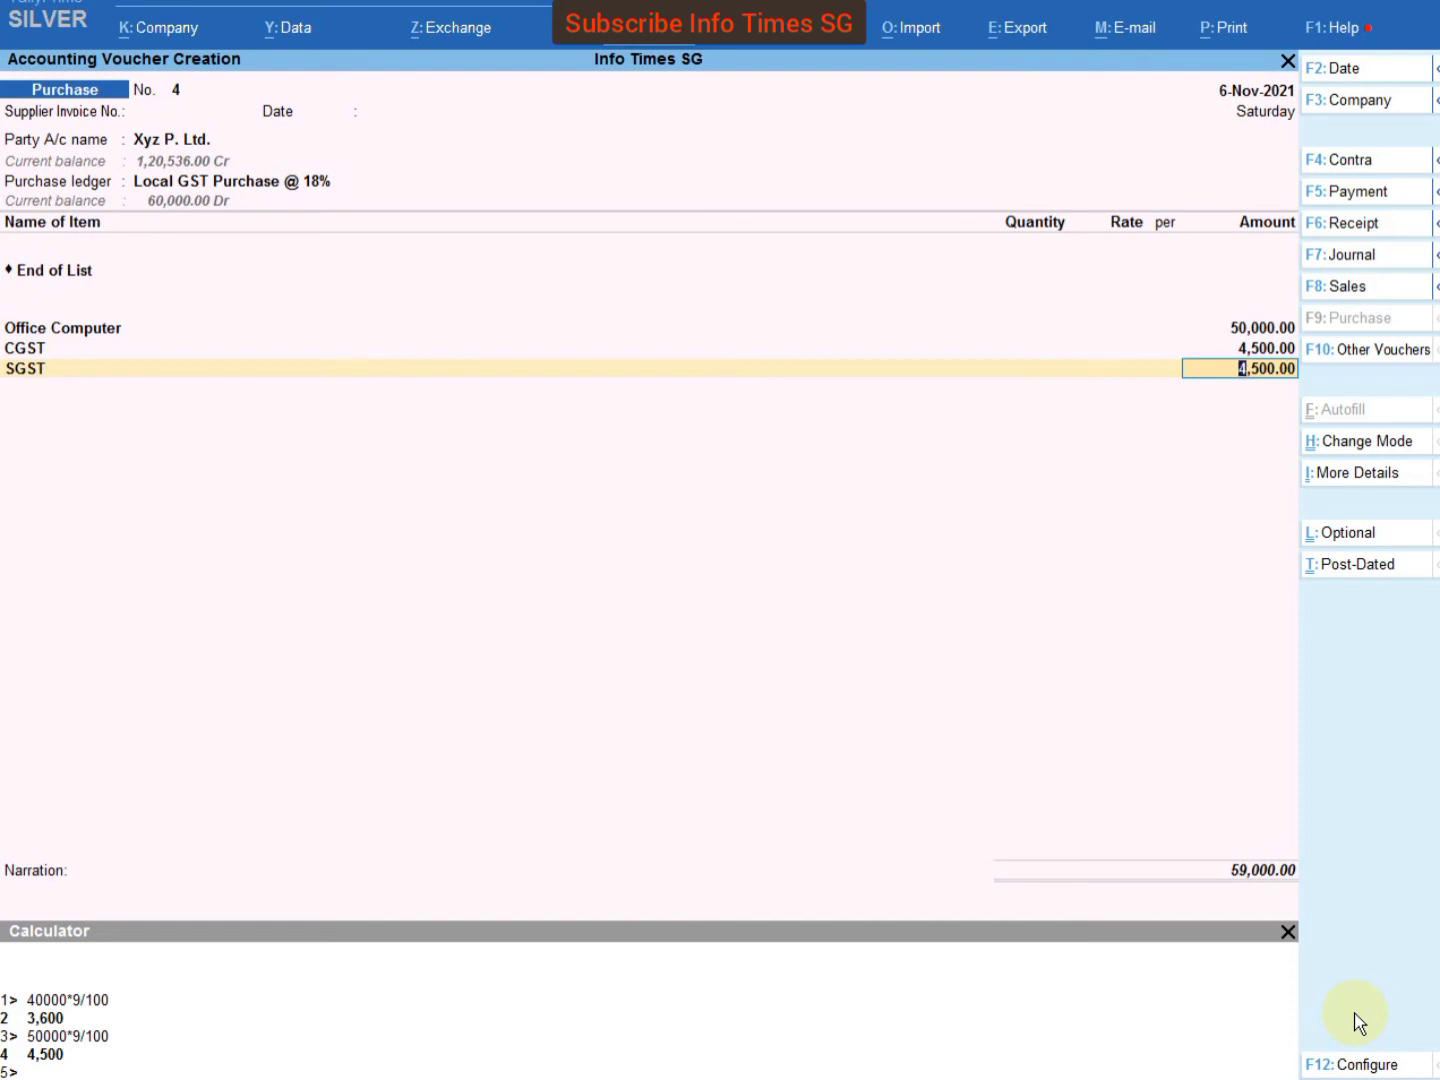
key("Return")
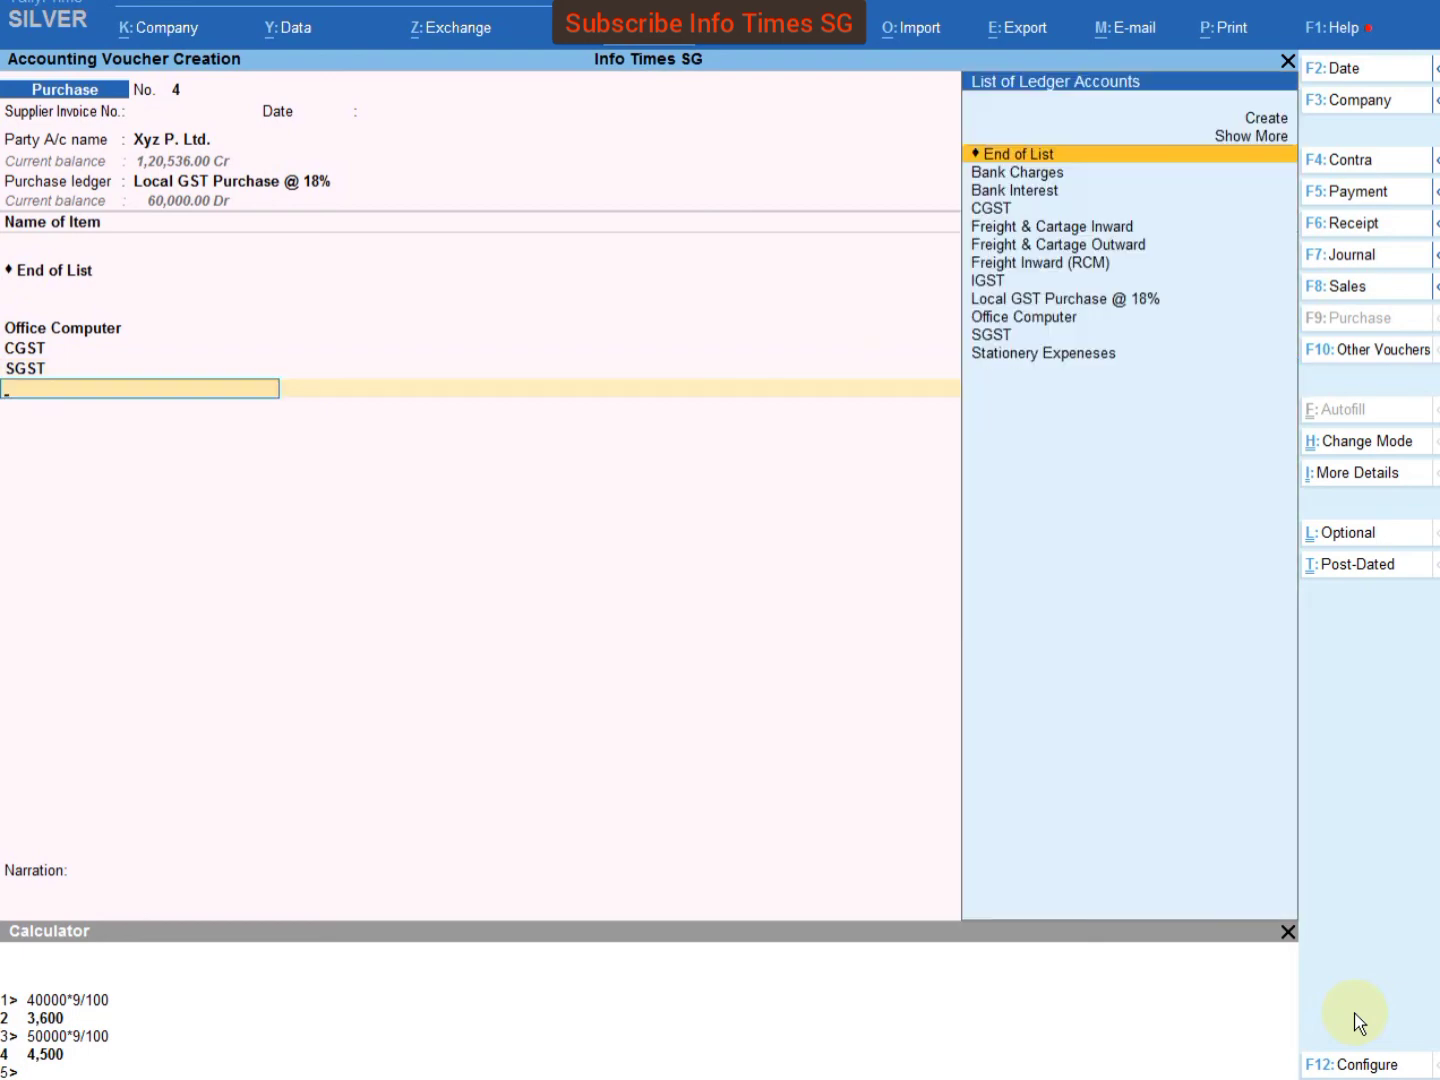
key("BackSpace")
key("BackSpace")
key("BackSpace")
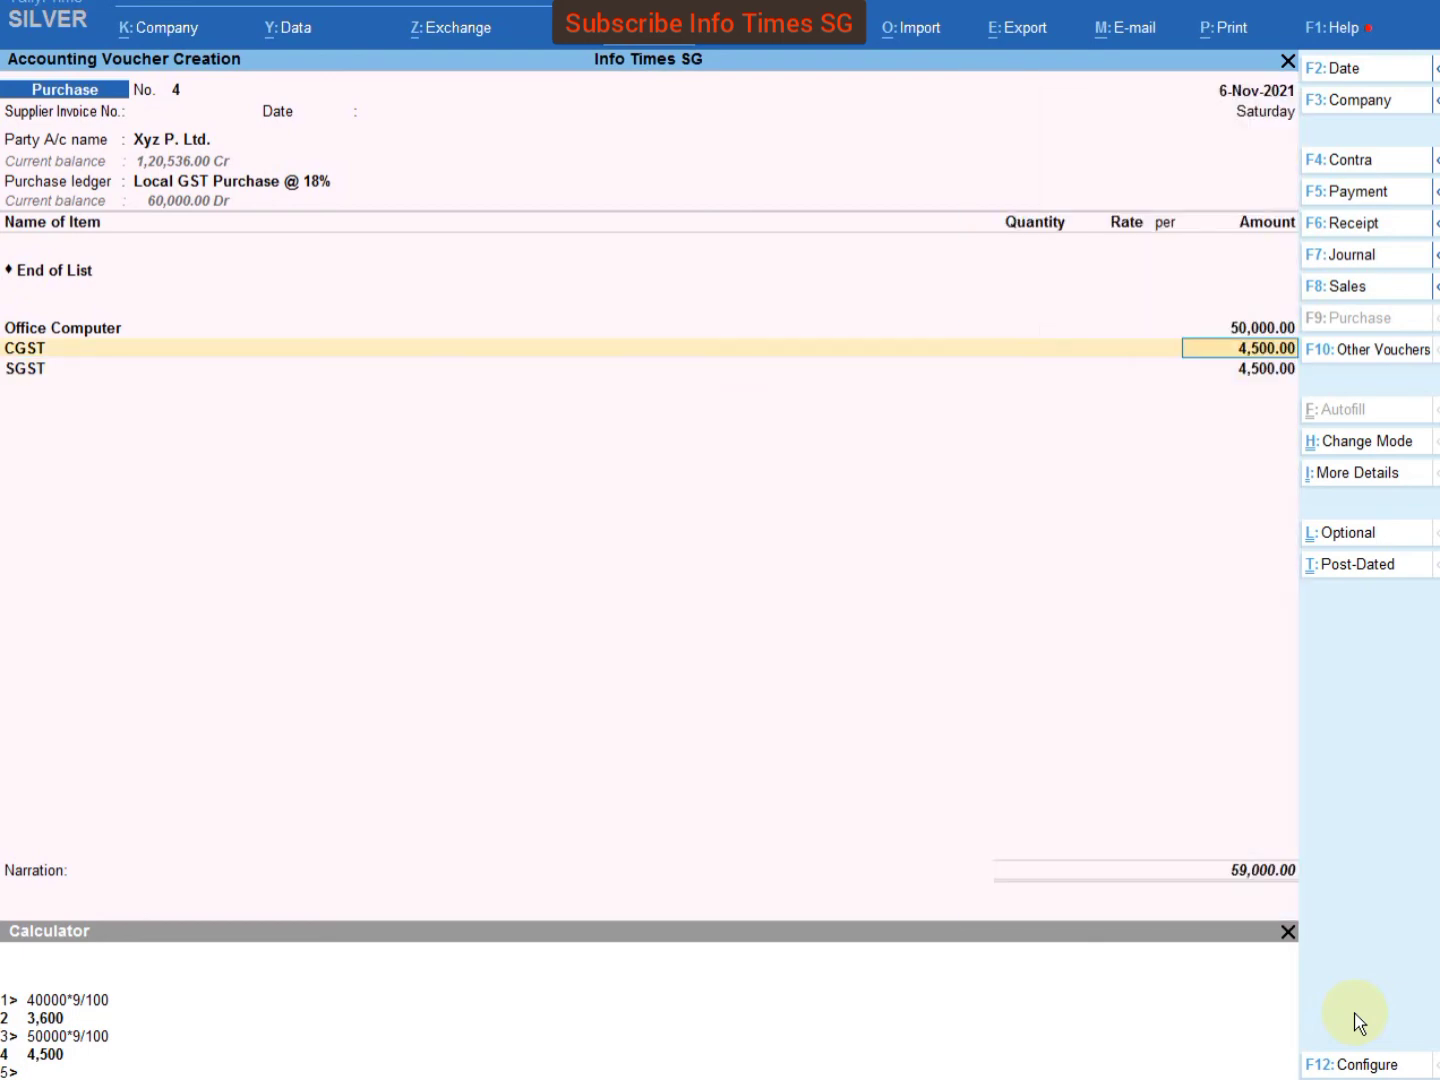
key("BackSpace")
key("Return")
key("Return")
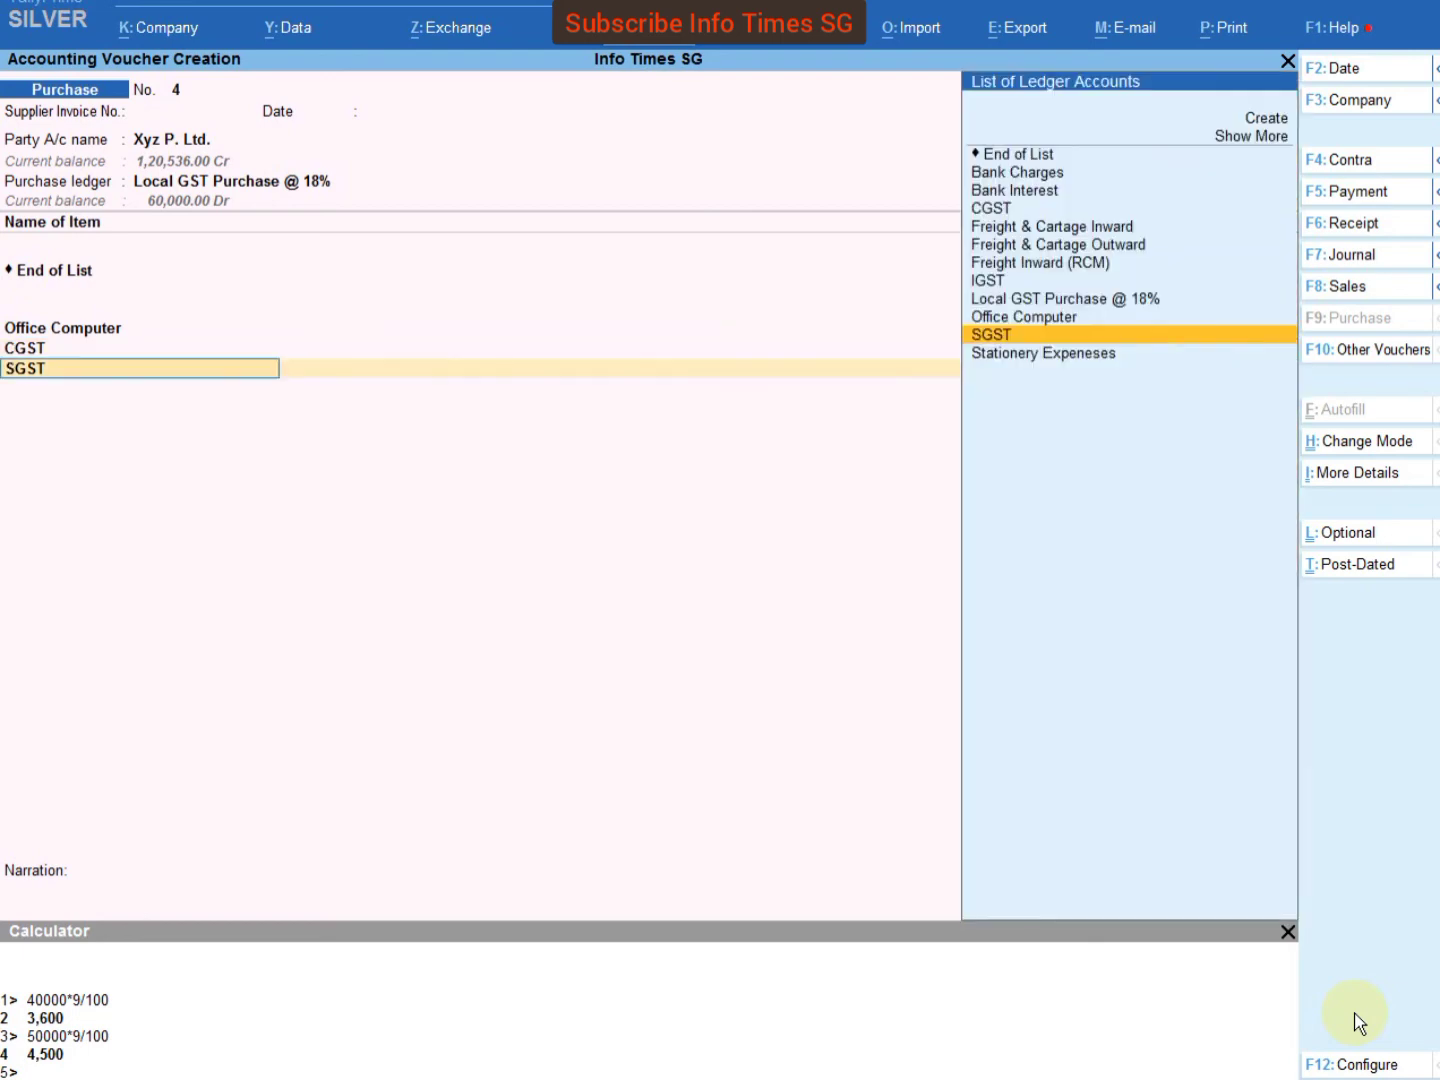
key("Return")
key("Return")
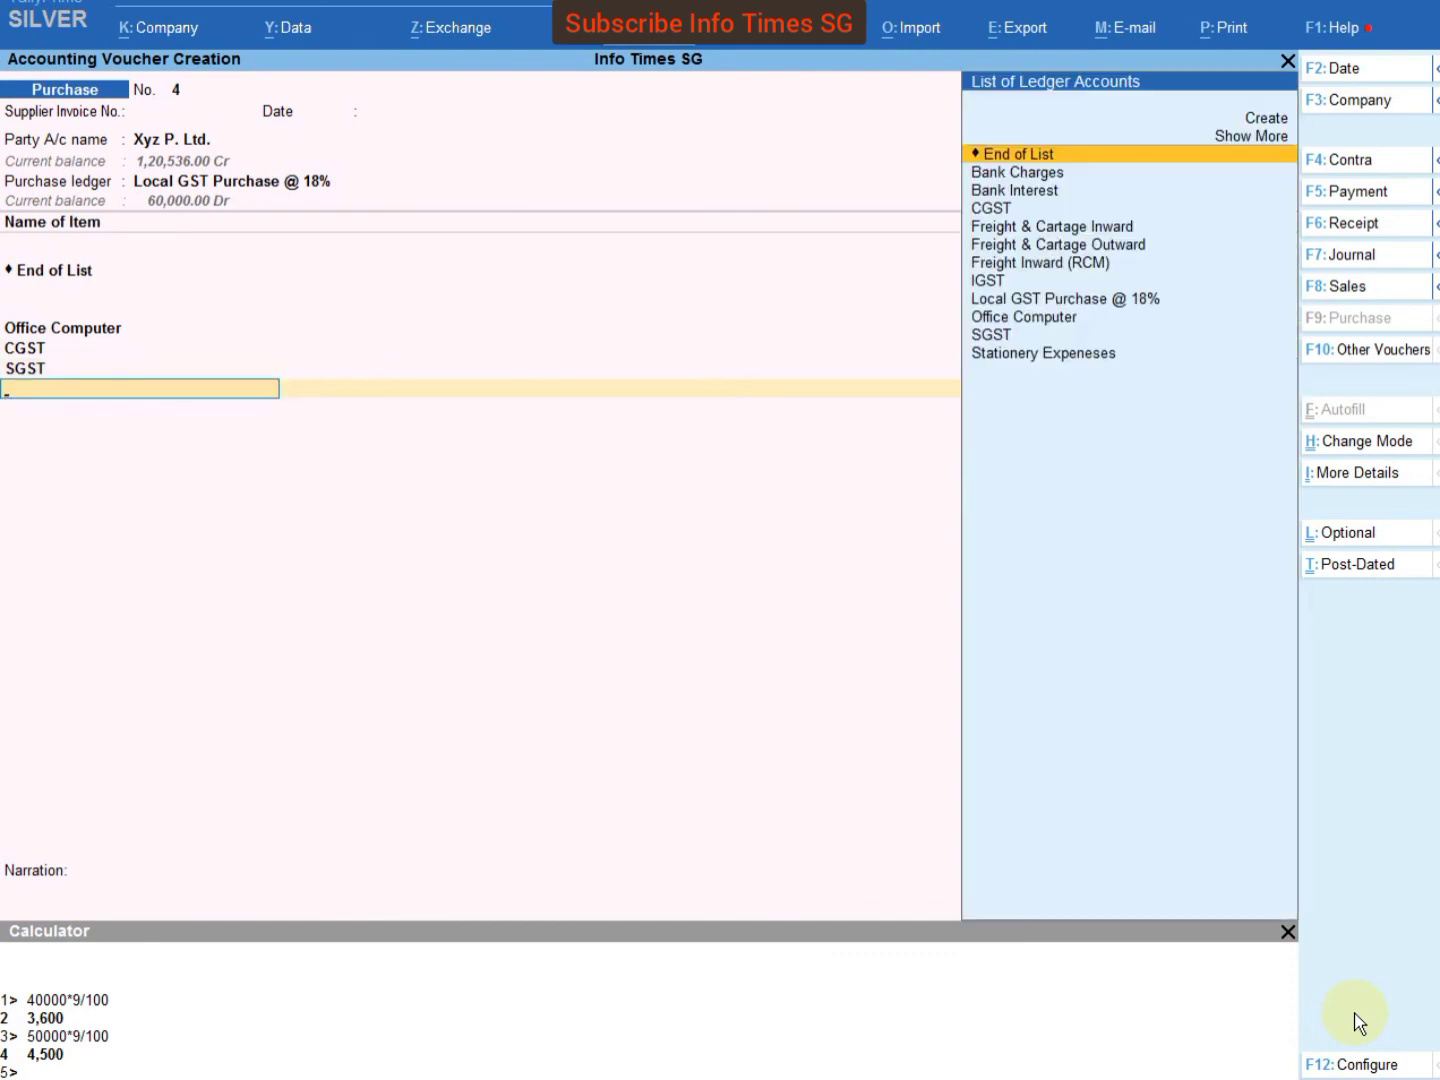
- End the ledger list, accept the bill-wise New Ref for the full amount, and save the purchase voucher without a narration
key("Return")
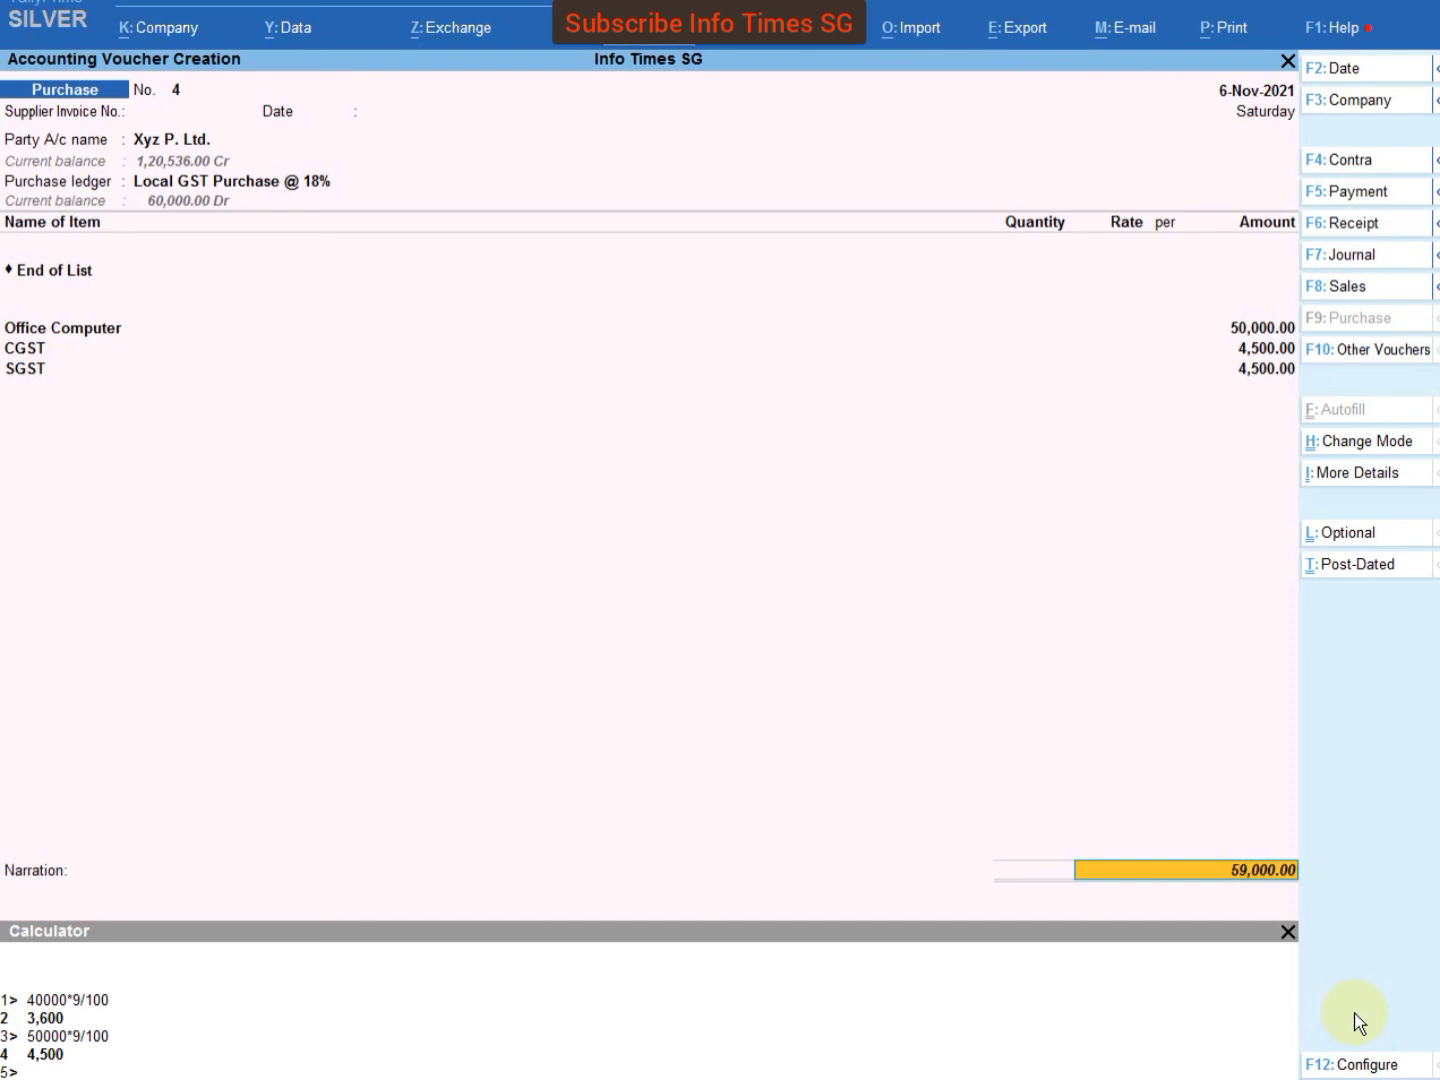
key("Return")
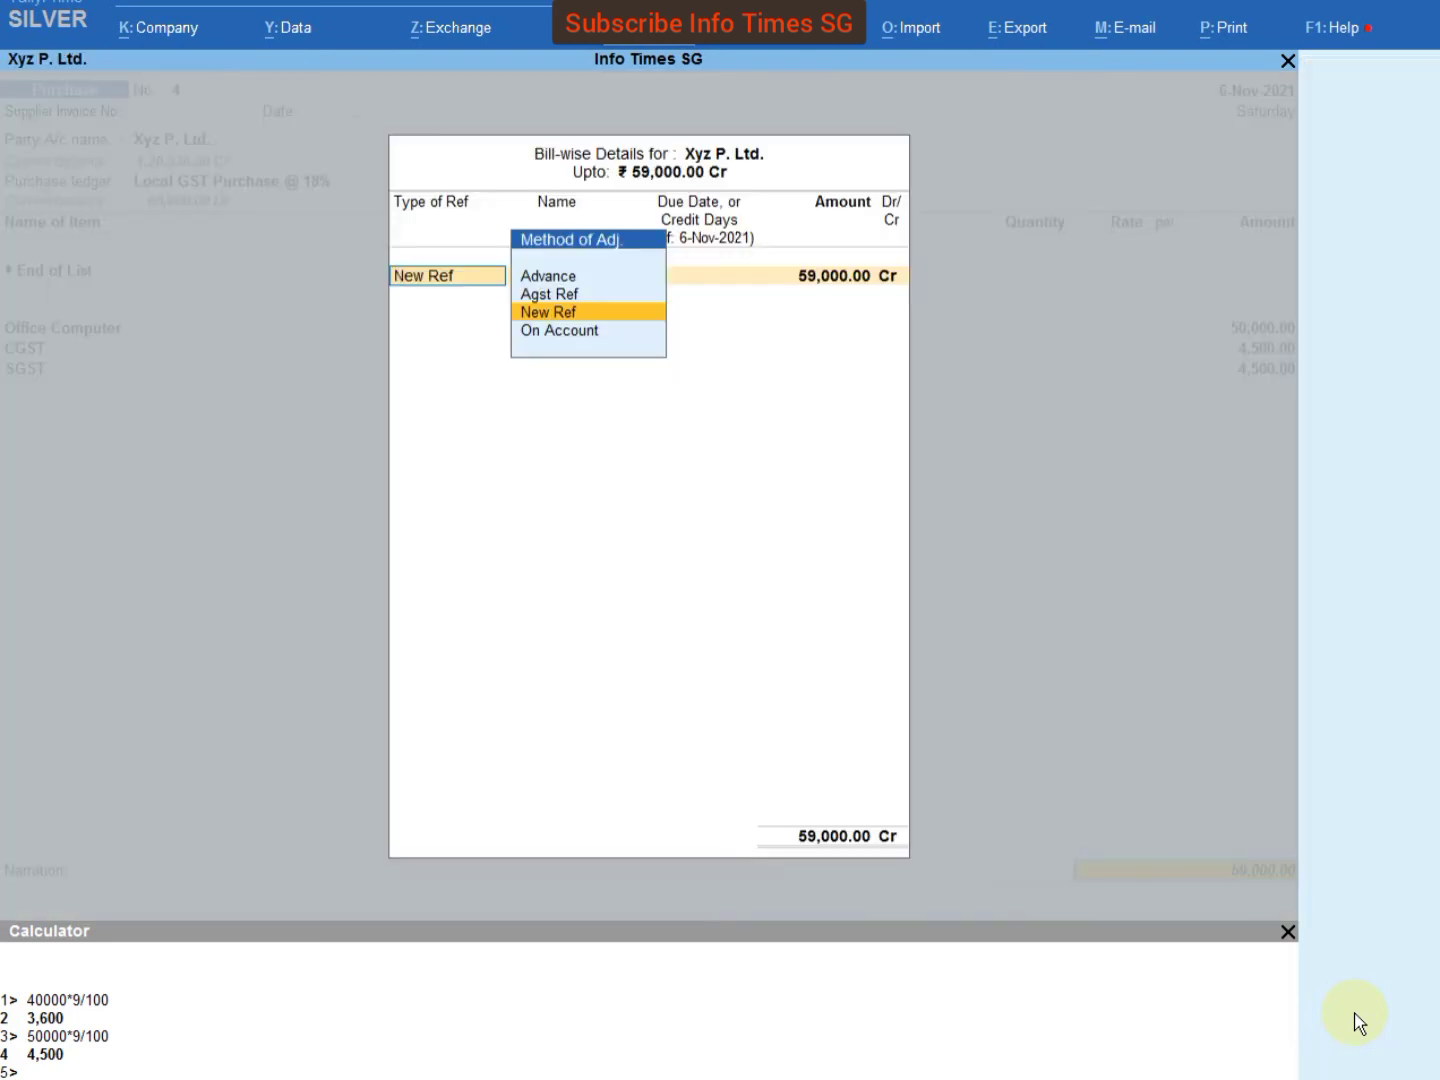
key("Return")
key("Return")
key("Return")
key("Return")
key("Return")
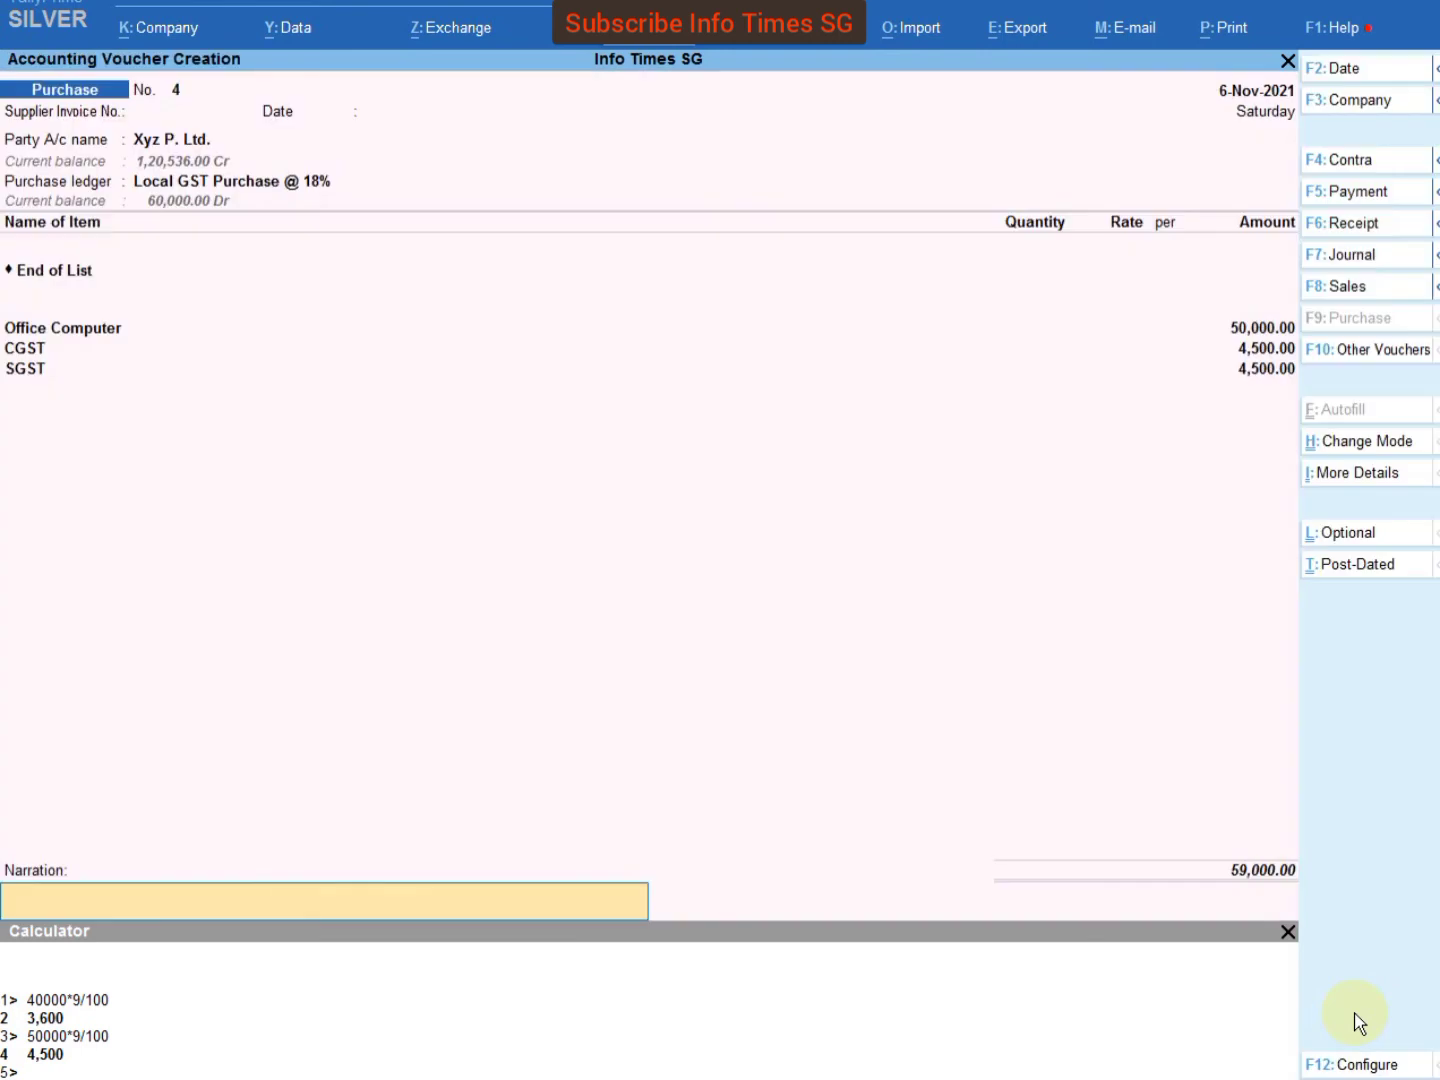
key("Return")
key("Return")
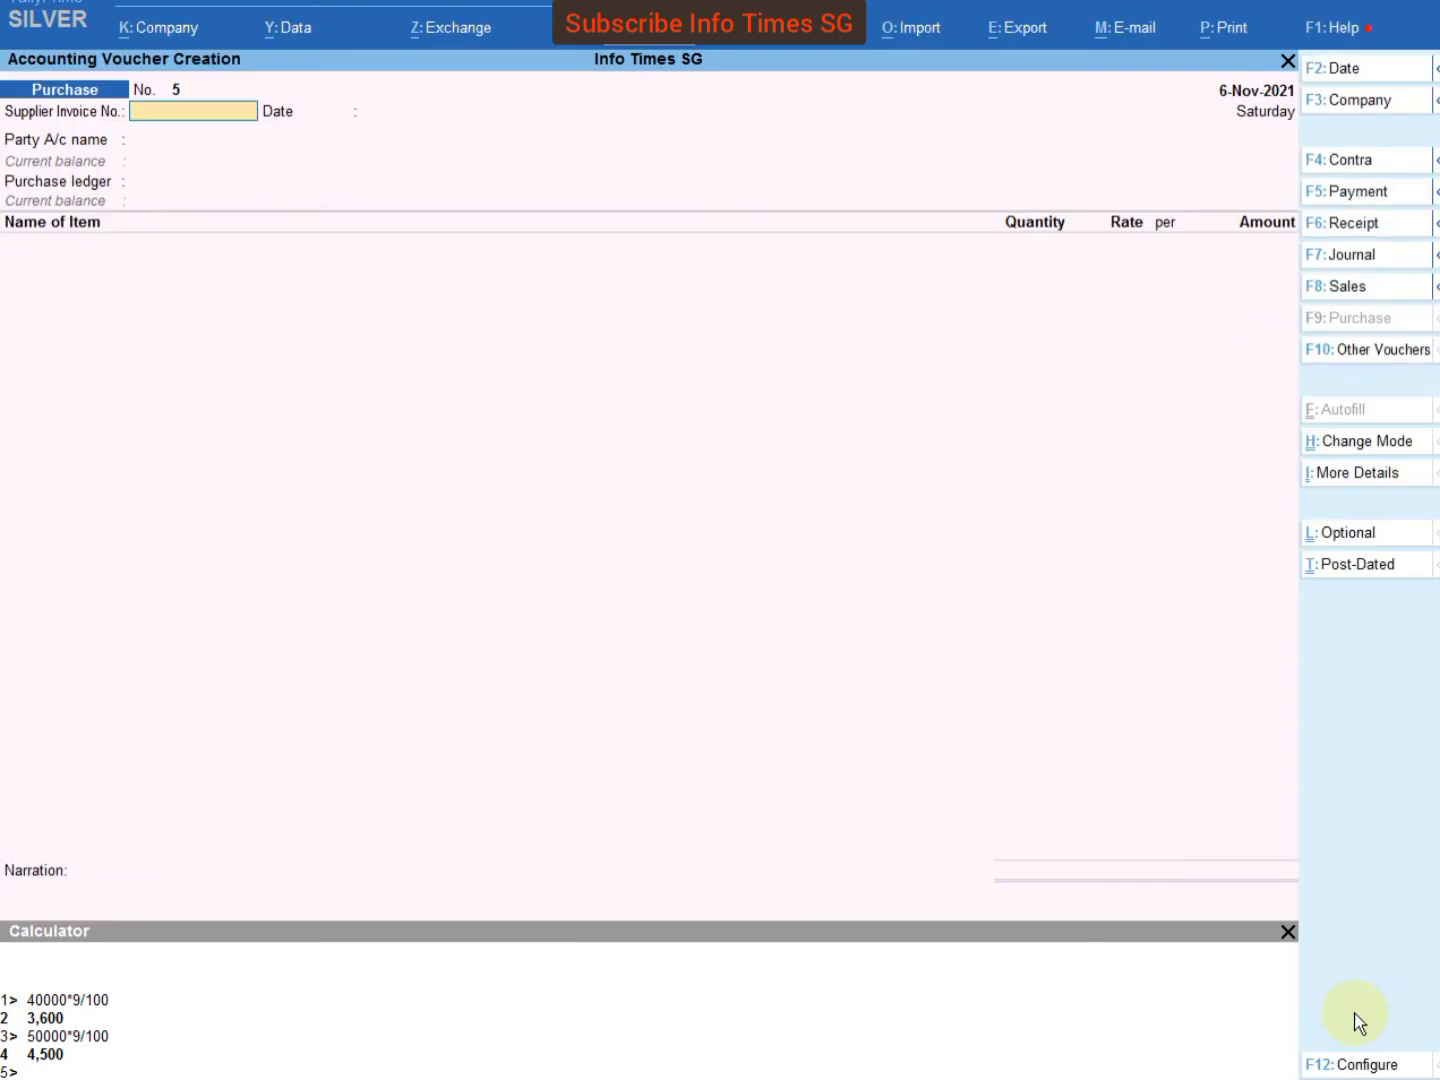
- Quit voucher creation and open the GSTR-3B report
key("Escape")
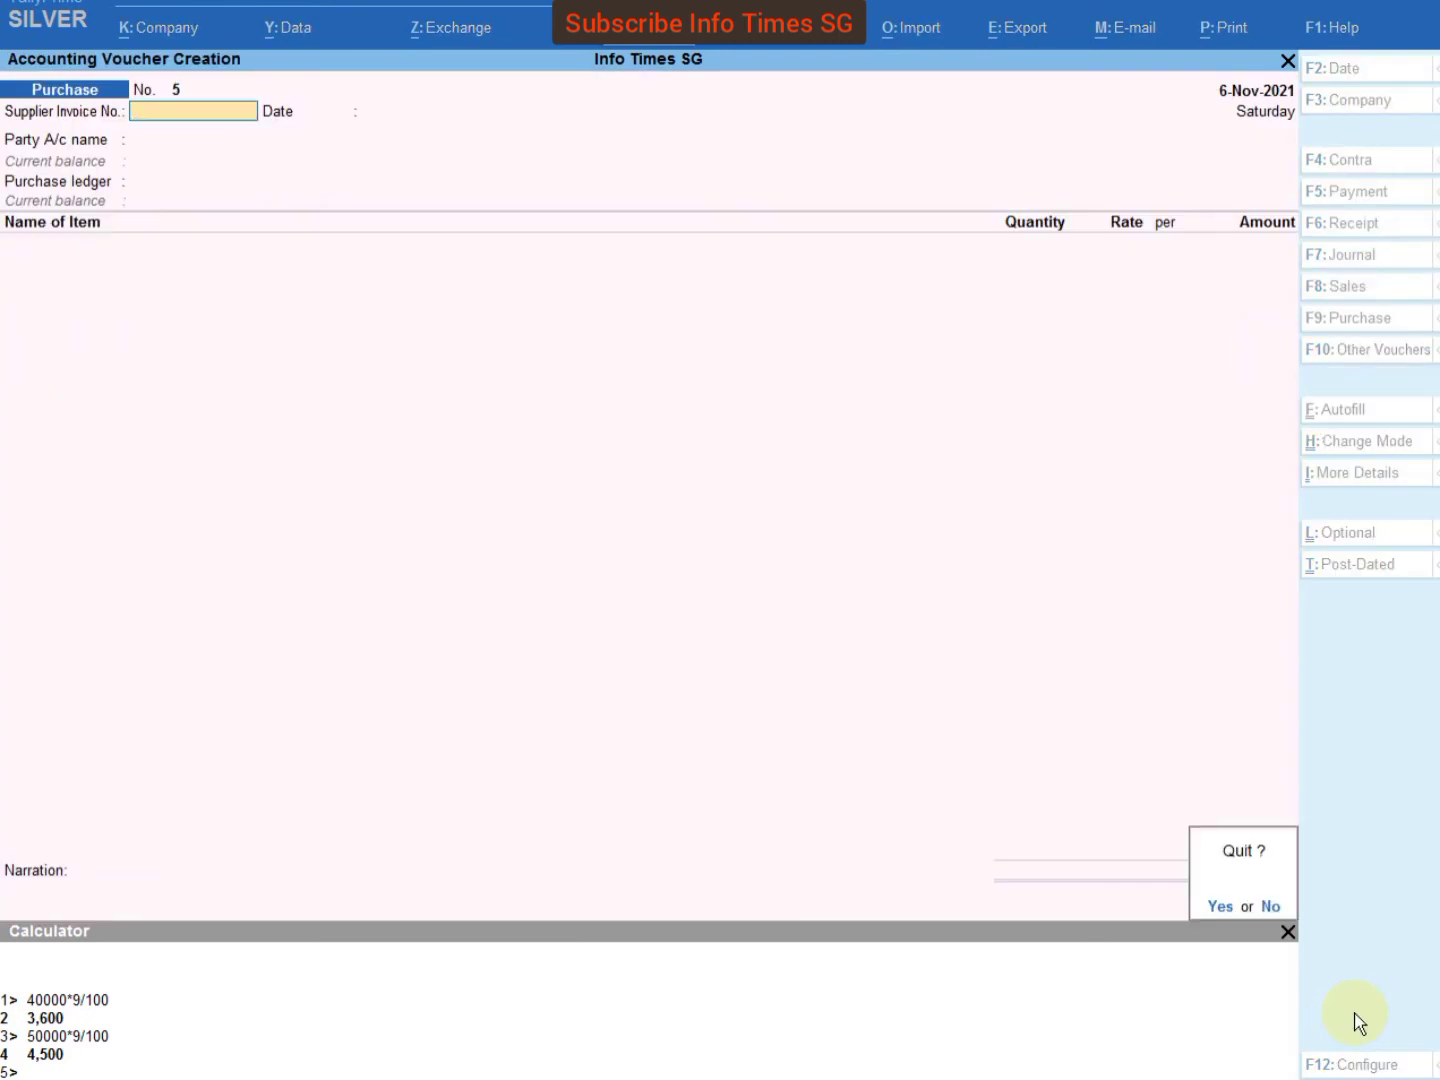
key("Return")
key("d")
key("g")
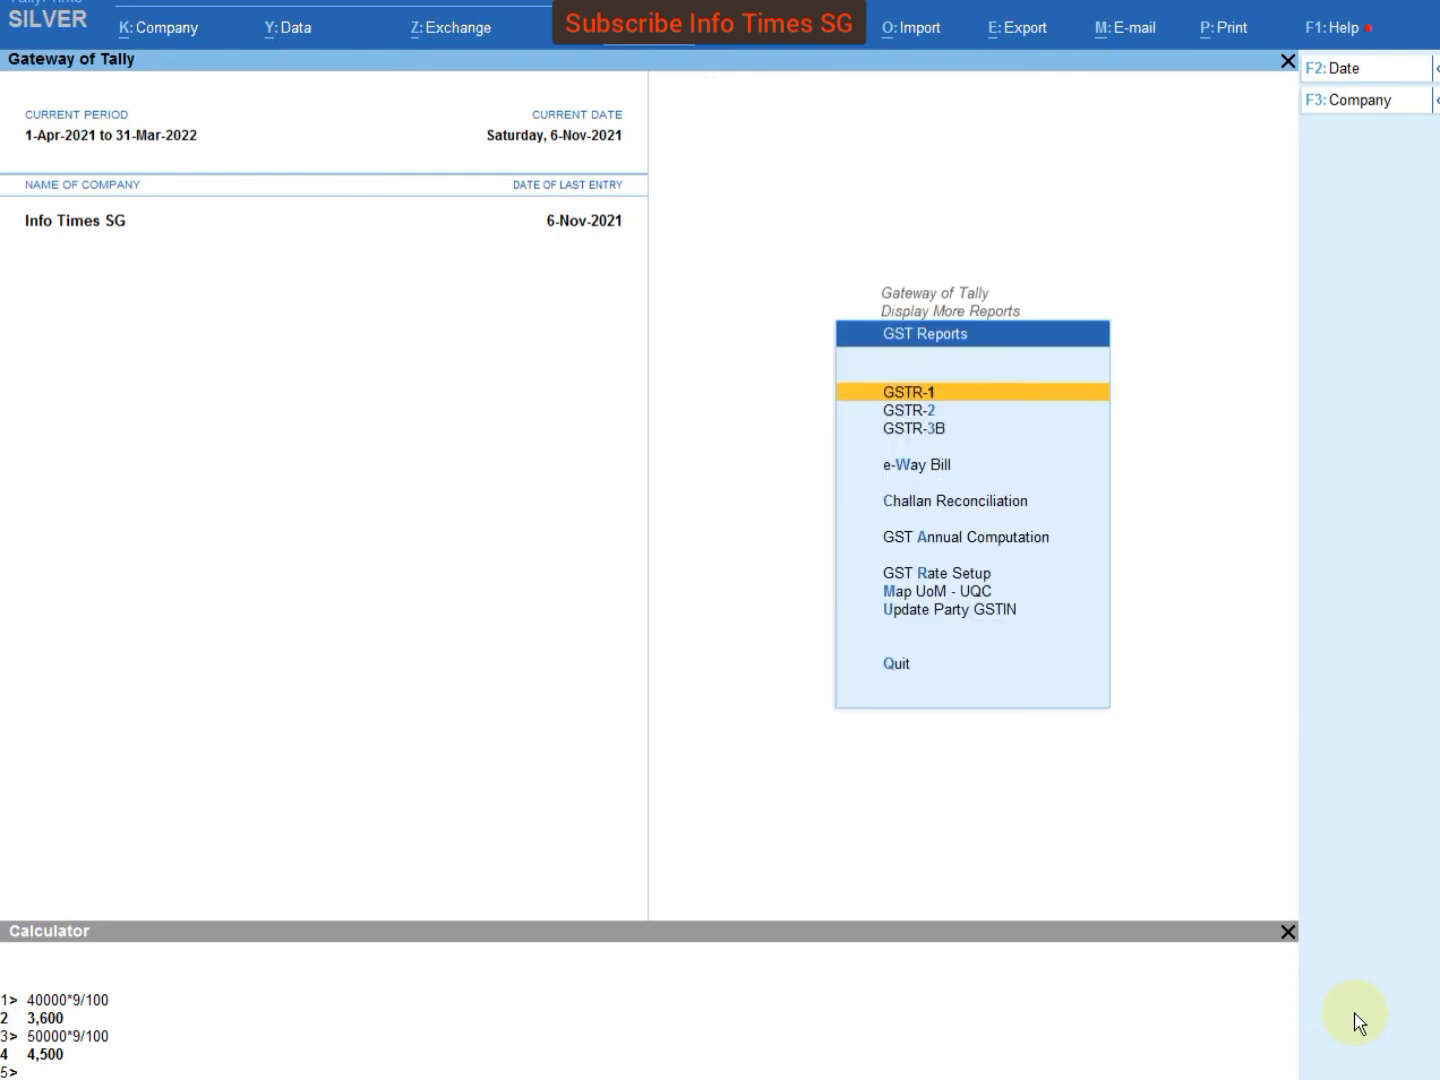
key("Down")
key("Down")
key("Return")
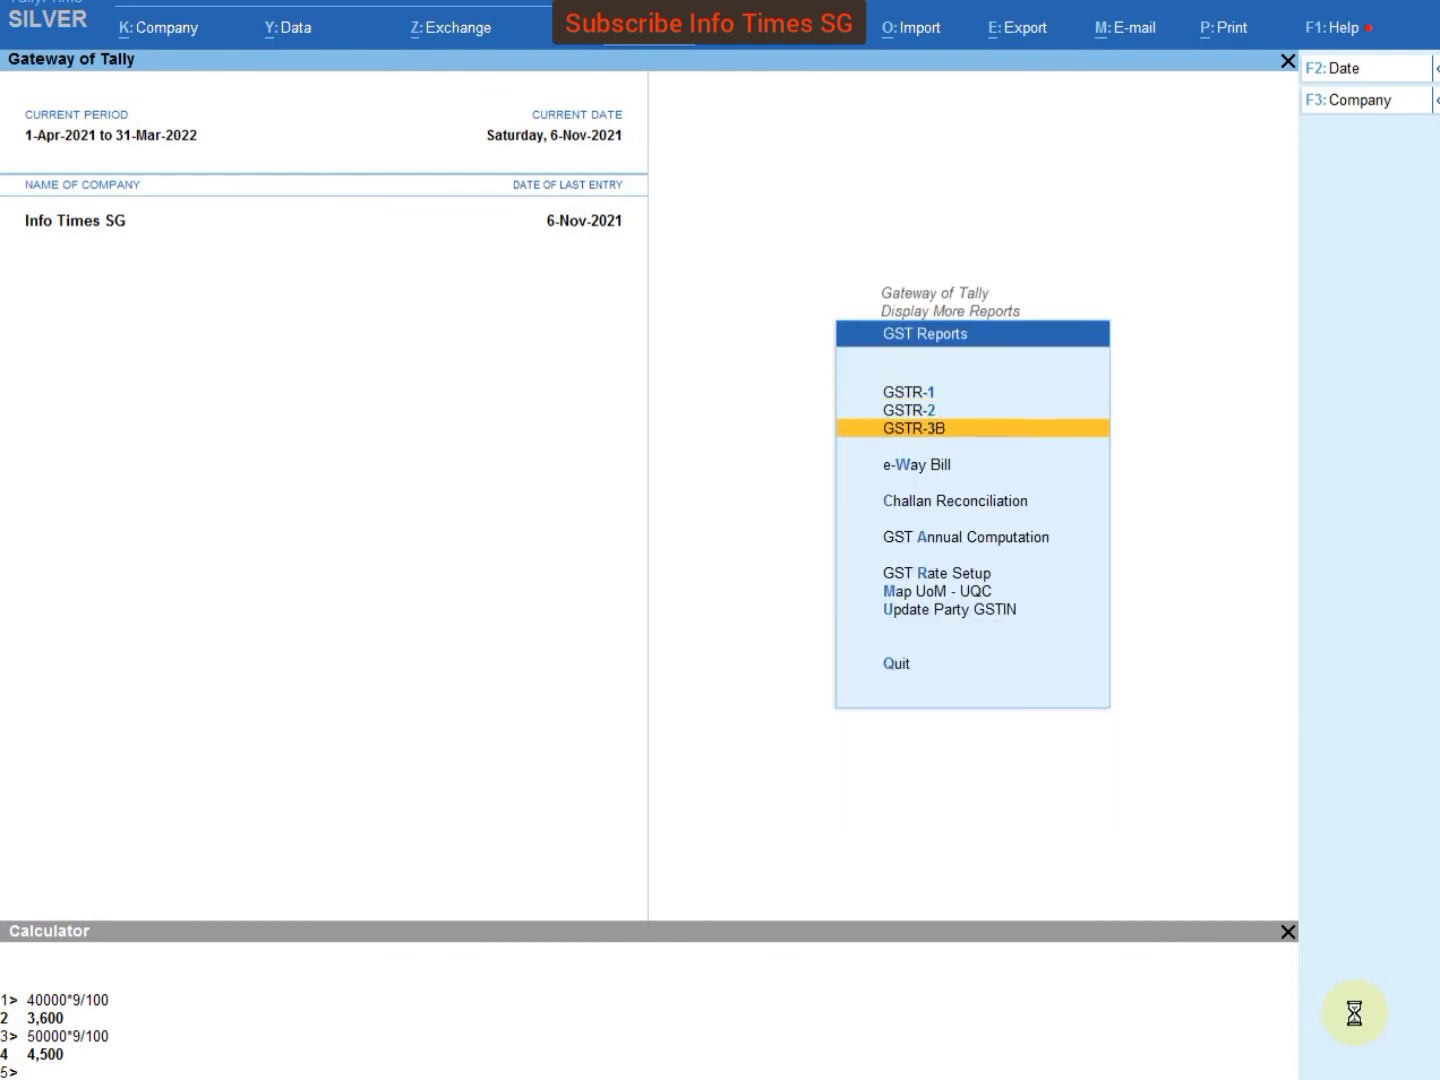
- Set the GSTR-3B report period to 1-Nov-2021 to 6-Nov-2021
key("F2")
type("1-11")
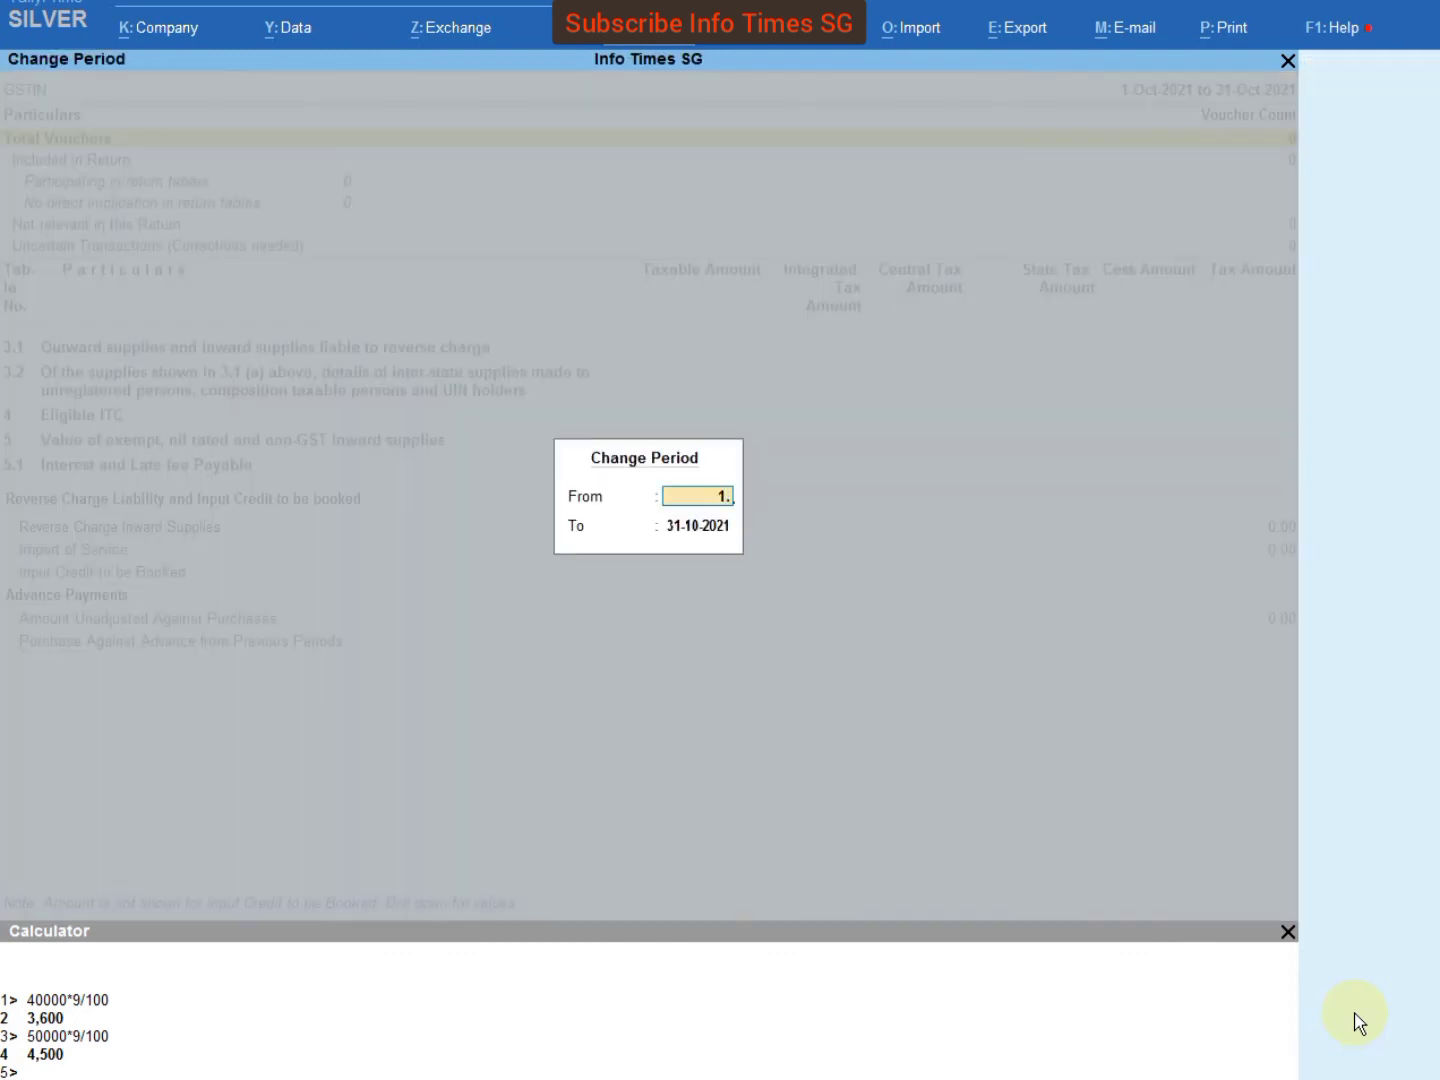
key("Return")
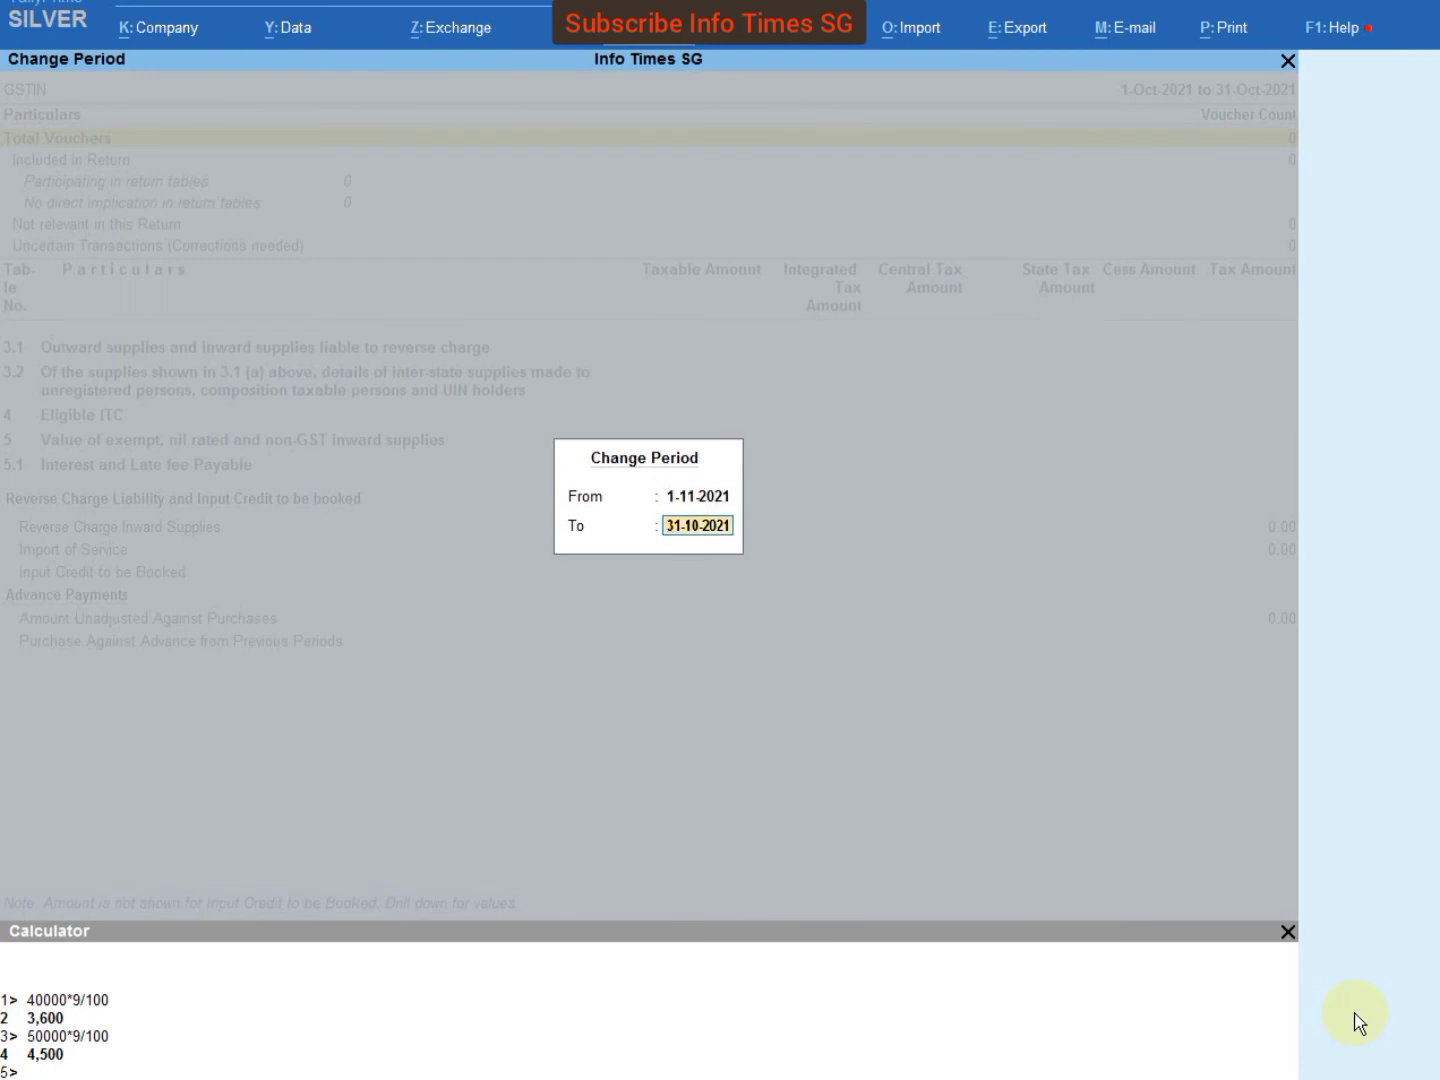
key("BackSpace")
type("6")
key("Return")
- Expand the Eligible ITC row of GSTR-3B to examine its input tax credit breakdown
key("Down")
key("Down")
key("Down")
key("Down")
key("Down")
key("Down")
key("Down")
key("Down")
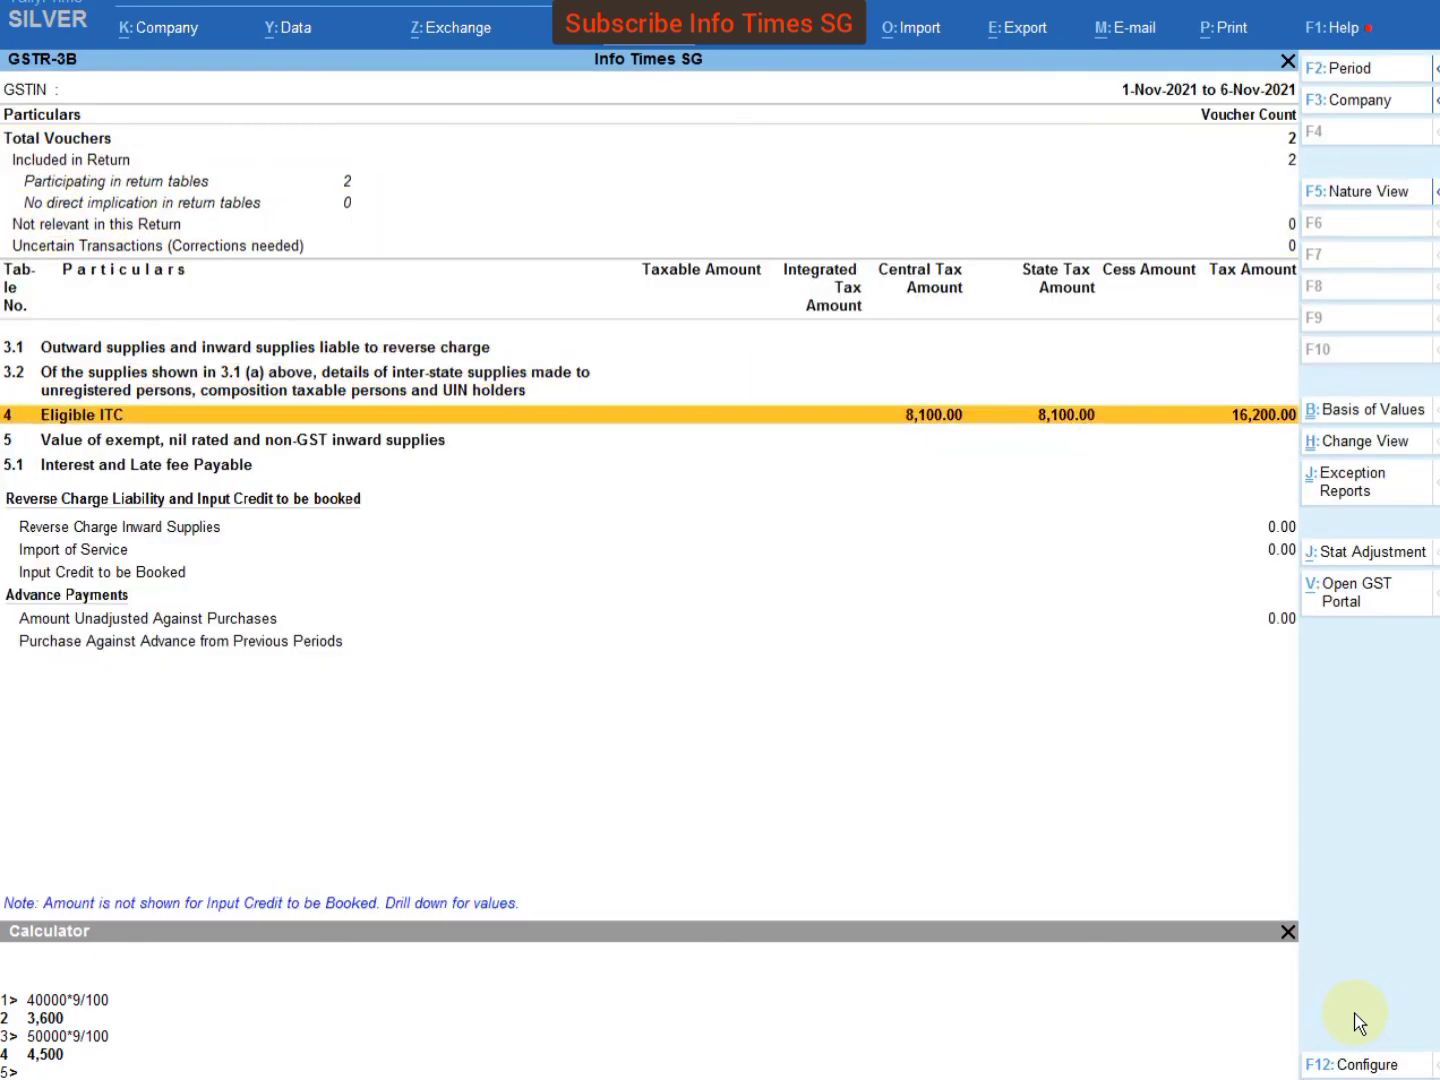
key("shift+Return")
- Open the voucher register for "(5) All other ITC" and examine the purchase and journal entries
key("Down")
key("Down")
key("Down")
key("Down")
key("Down")
key("Down")
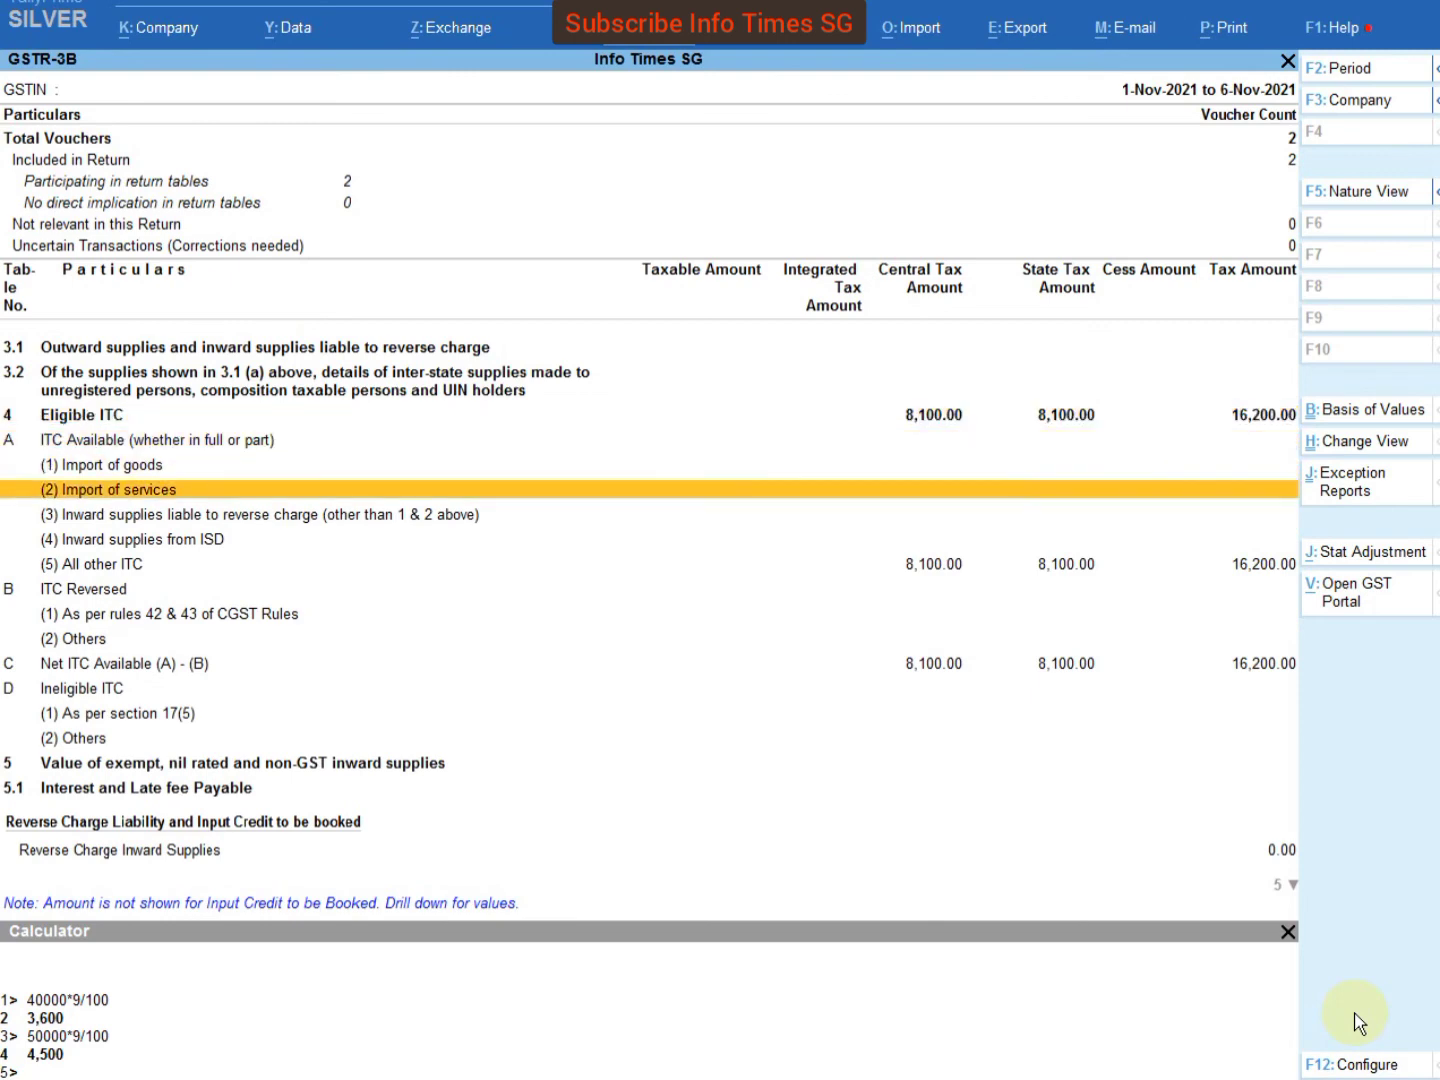
key("Return")
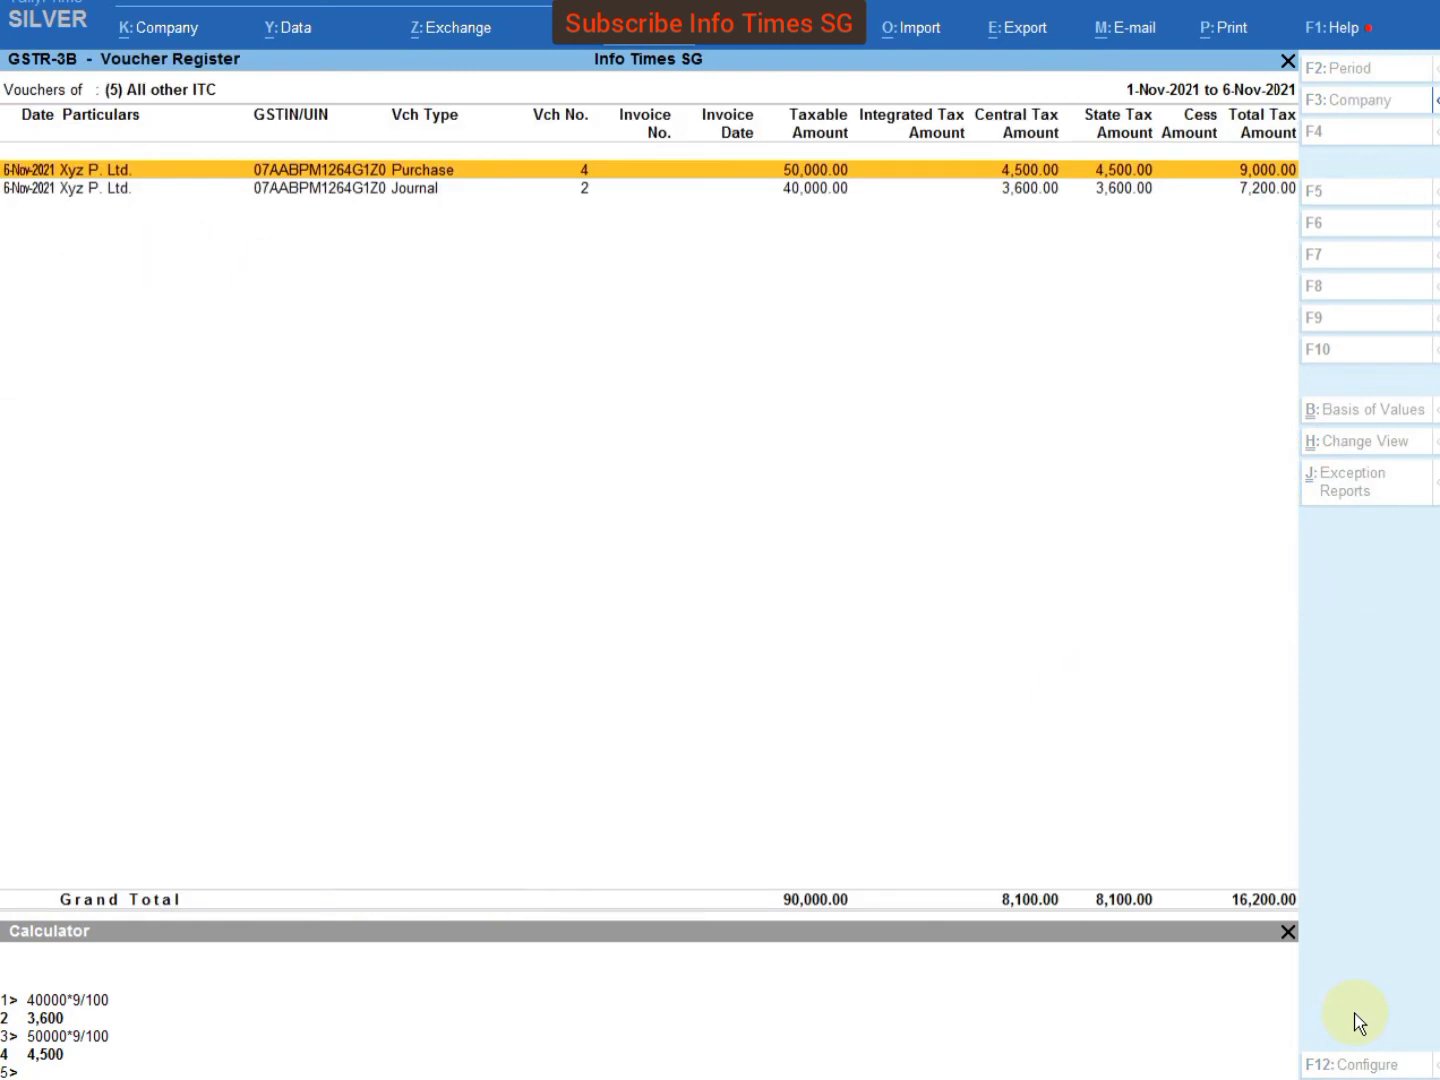
key("Down")
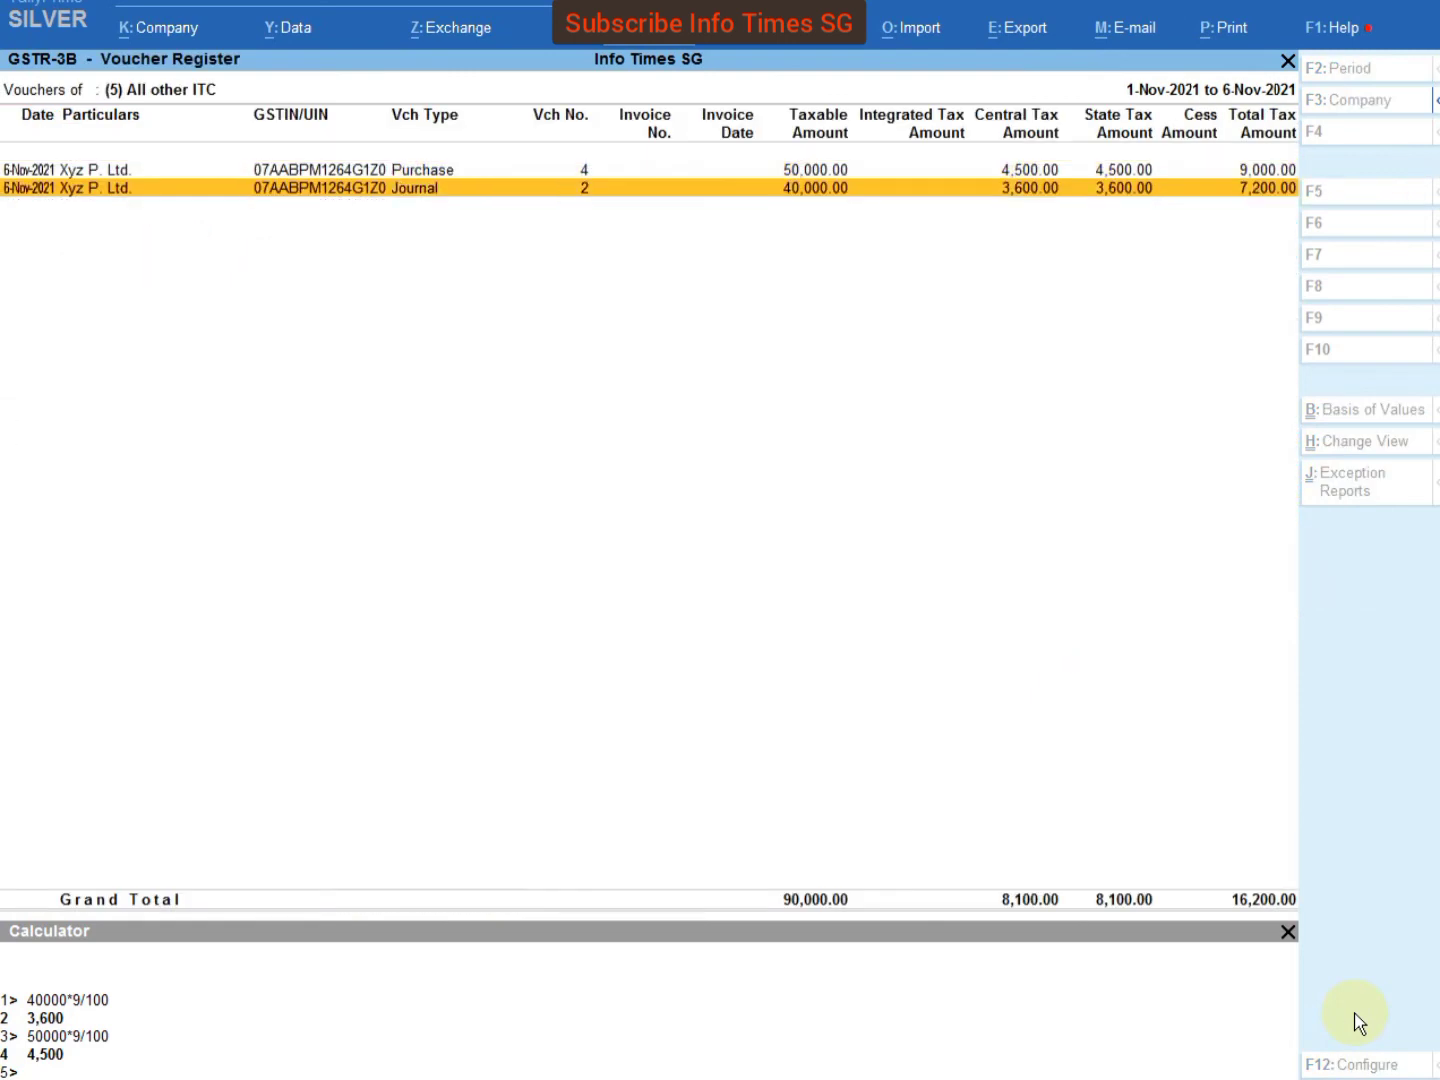